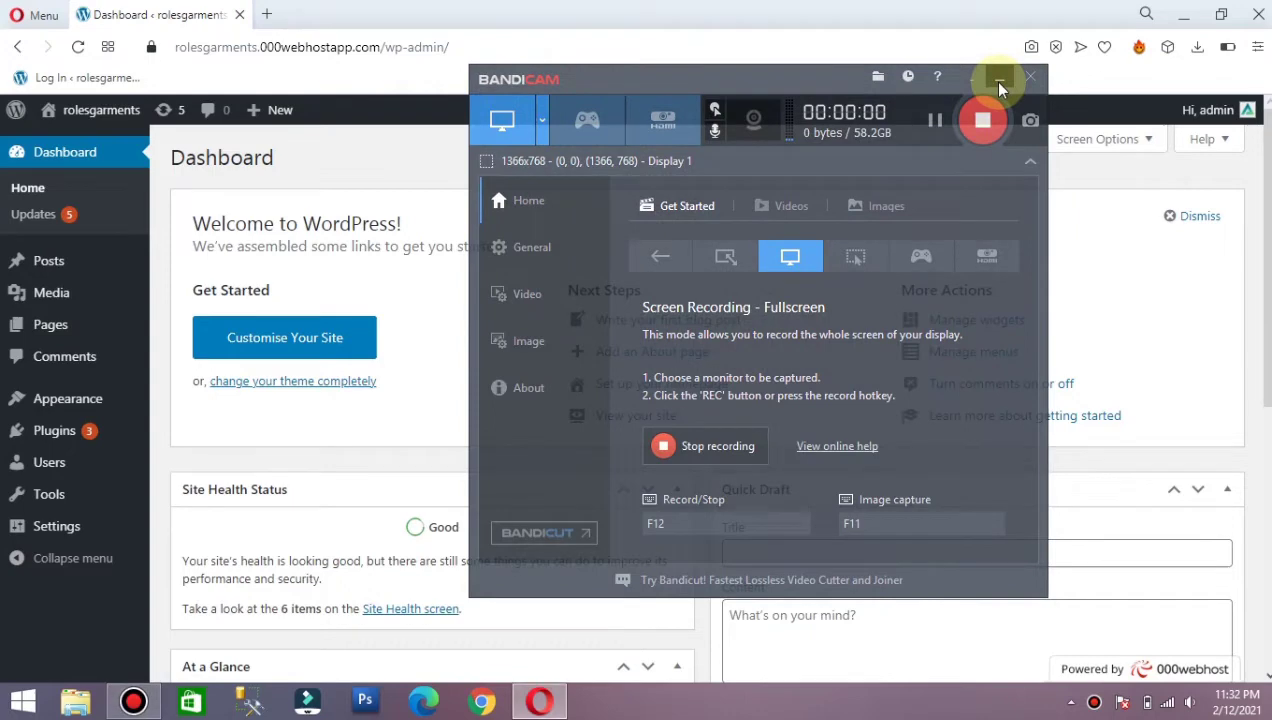
# - Open the page for managing the site's installed themes
pyautogui.click(999, 86)
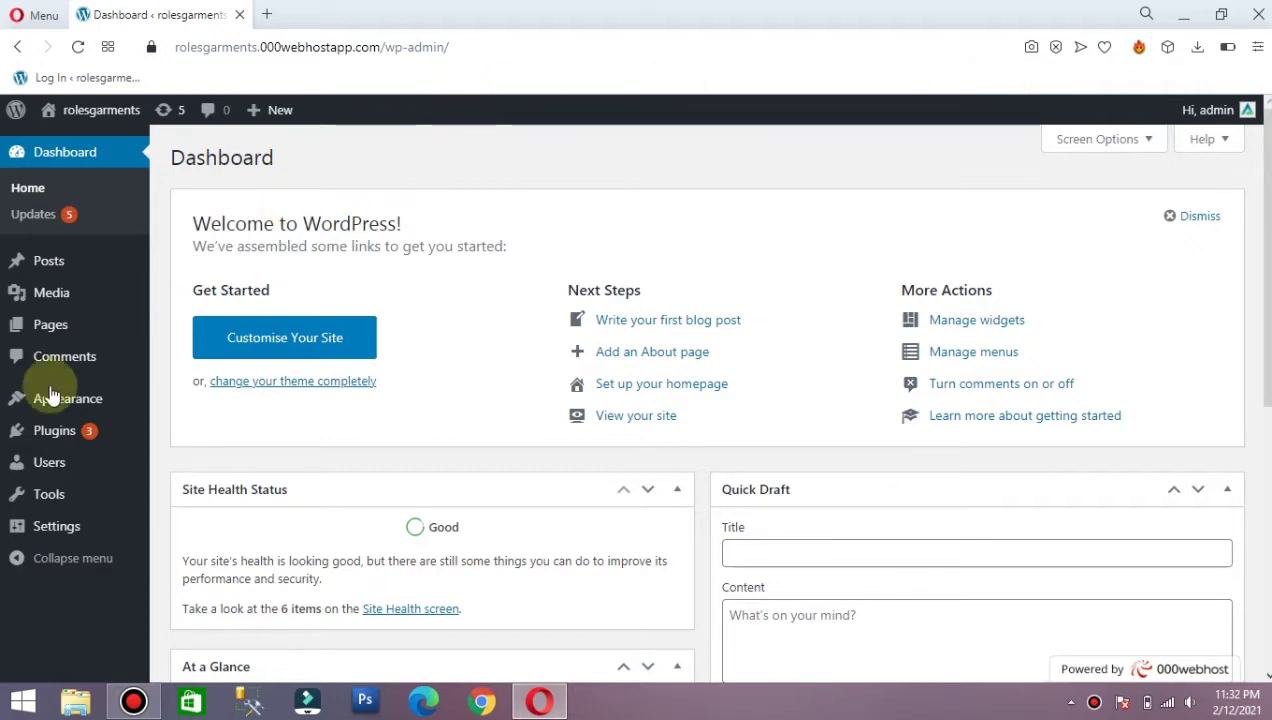
pyautogui.moveTo(30, 405)
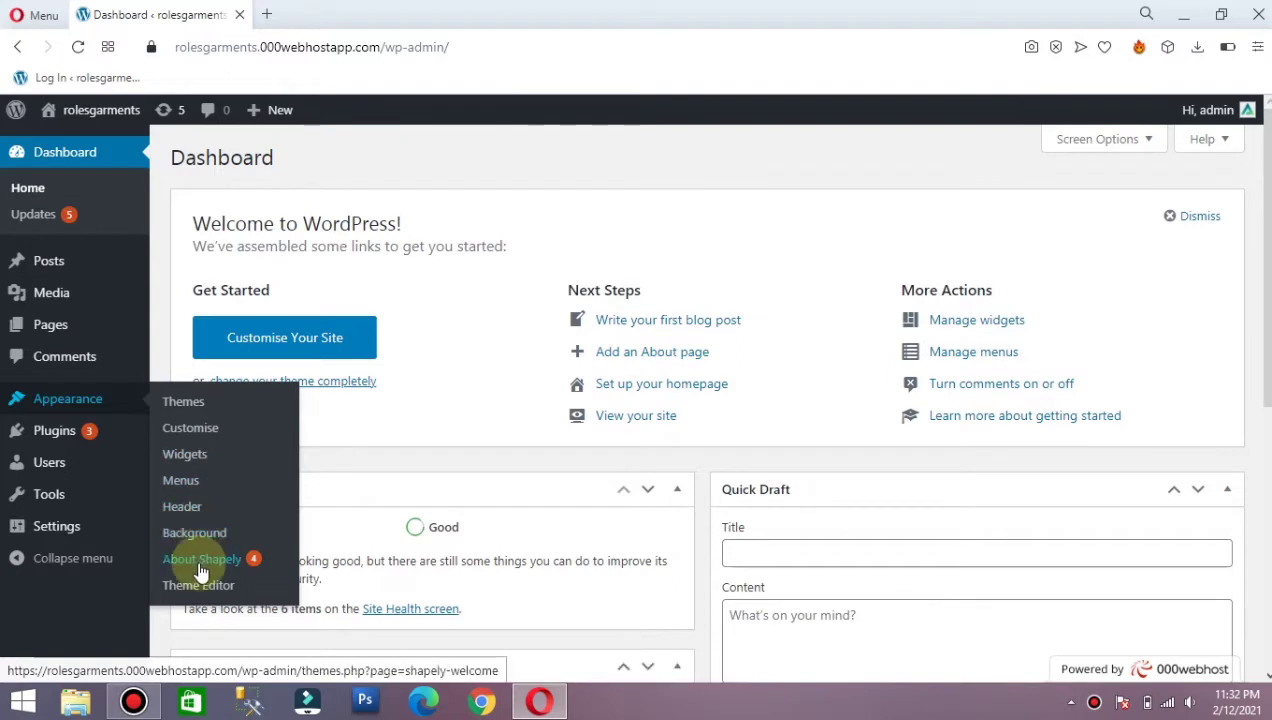
pyautogui.click(181, 404)
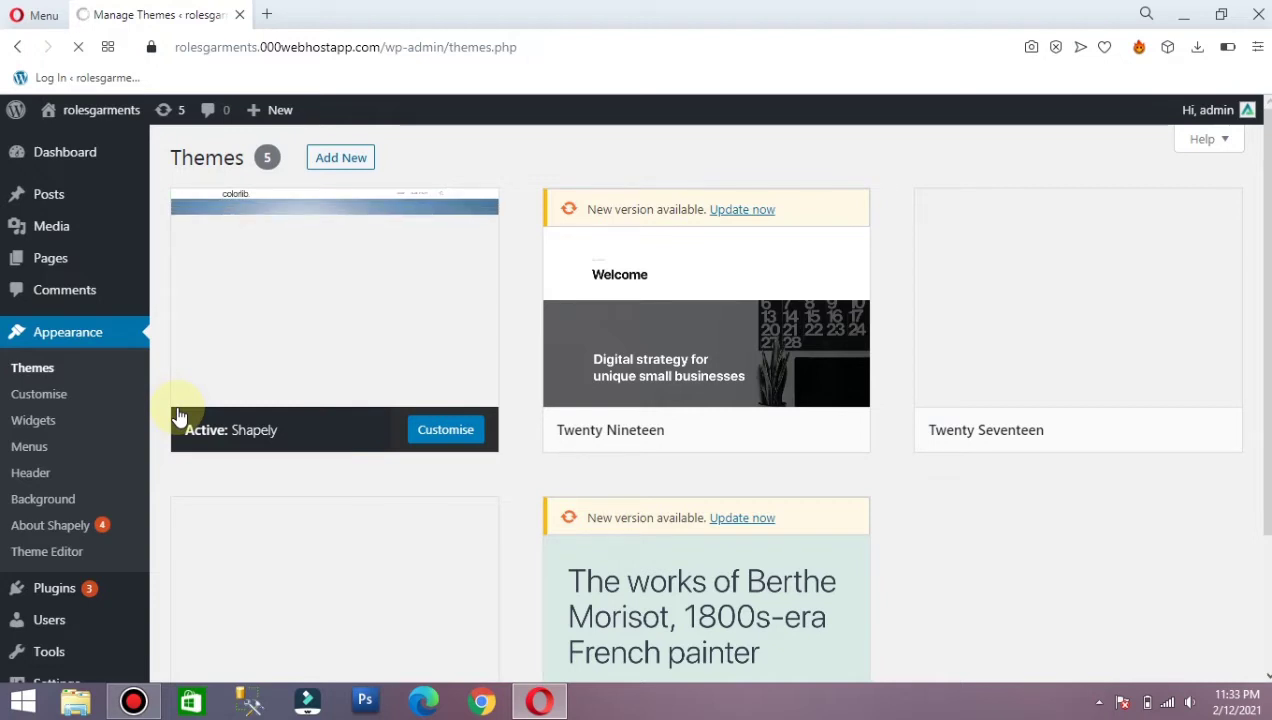
# - Open the live rolesgarments site in a new browser tab and switch to it
pyautogui.moveTo(85, 122)
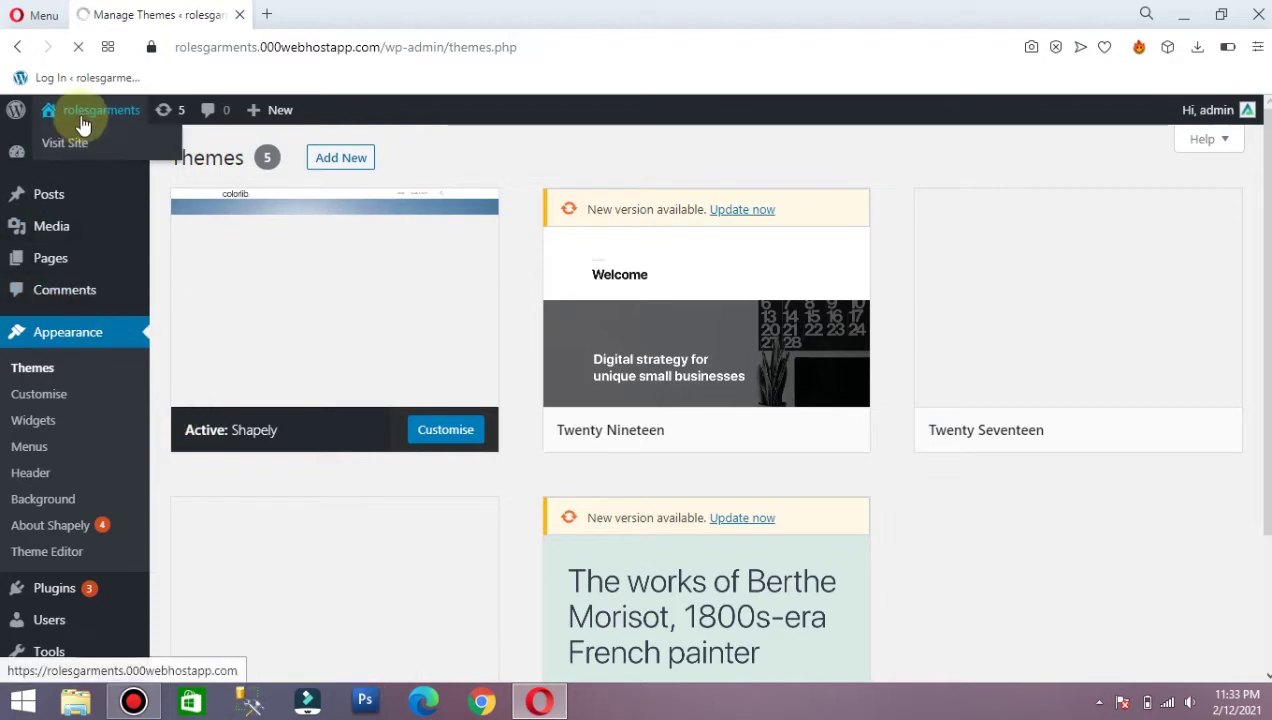
pyautogui.rightClick(80, 150)
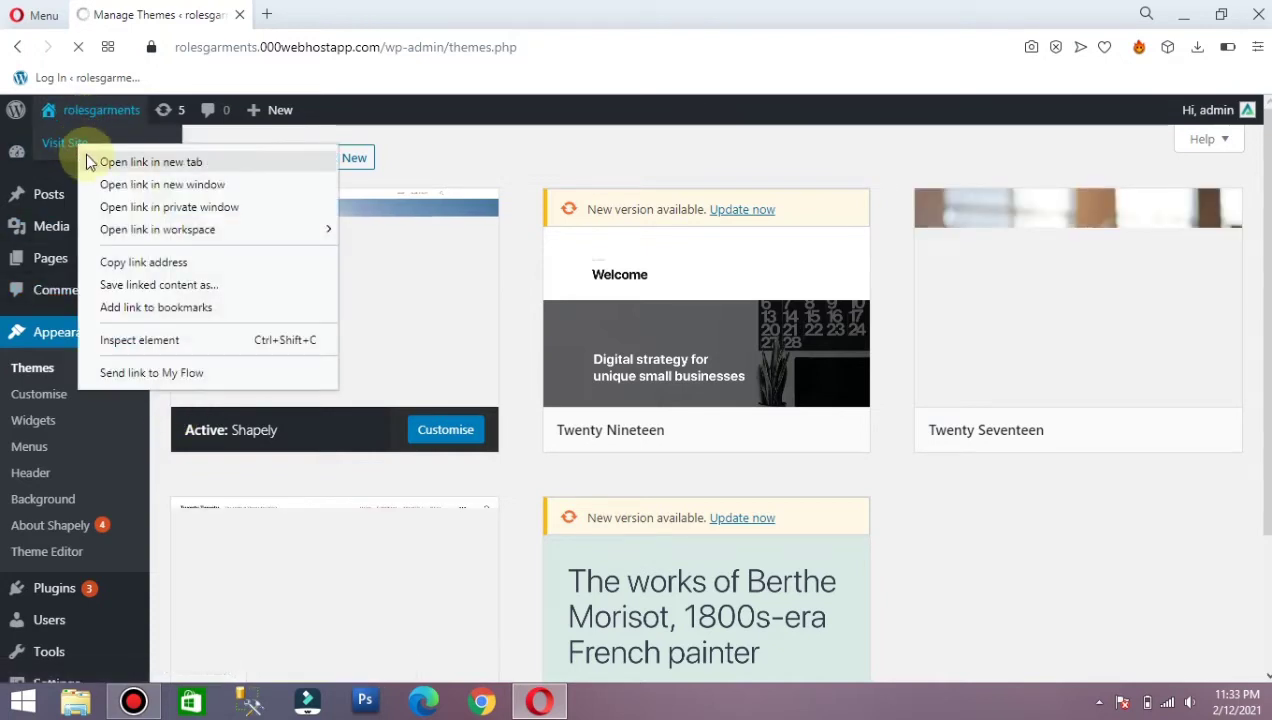
pyautogui.click(88, 160)
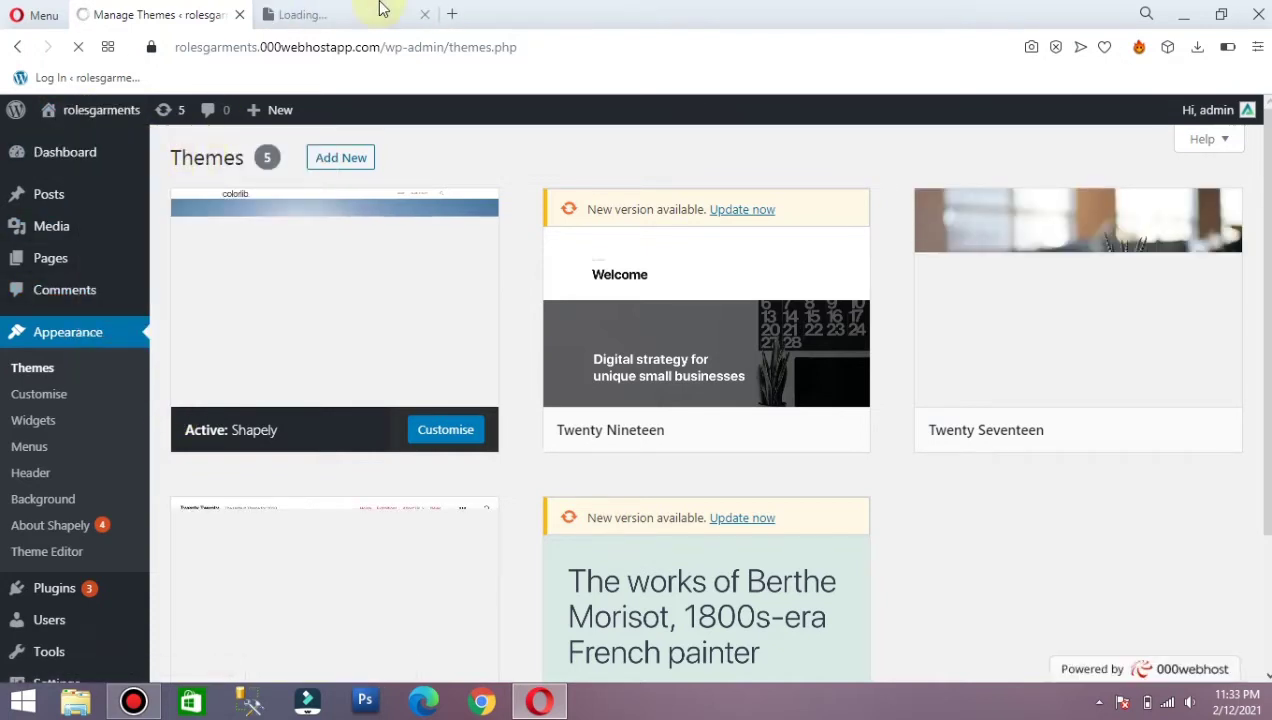
pyautogui.click(370, 12)
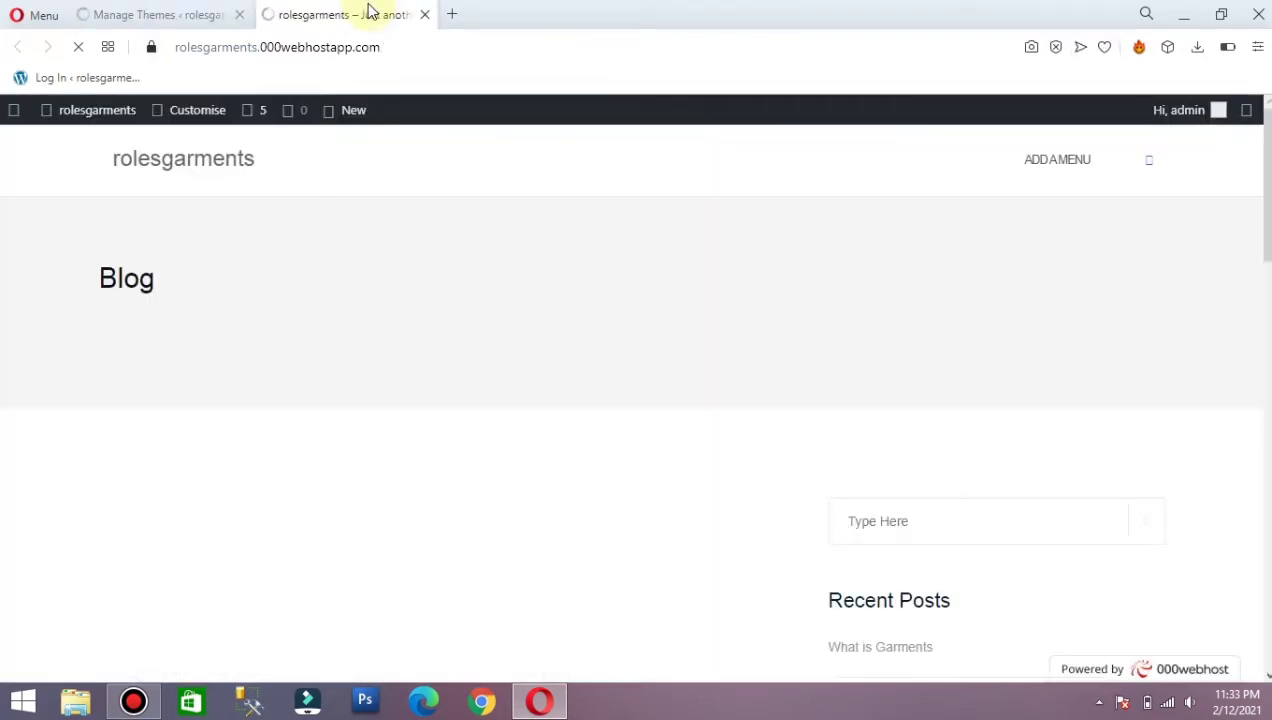
# - Examine the live blog page's layout, posts and sidebar under the Shapely theme, and close its tab
pyautogui.press('Down')
pyautogui.press('Down')
pyautogui.press('Down')
pyautogui.press('Down')
pyautogui.press('Down')
pyautogui.press('Down')
pyautogui.press('Down')
pyautogui.press('Down')
pyautogui.press('Down')
pyautogui.press('Down')
pyautogui.press('Down')
pyautogui.press('Down')
pyautogui.press('Down')
pyautogui.press('Down')
pyautogui.press('Down')
pyautogui.press('Down')
pyautogui.press('Down')
pyautogui.press('Down')
pyautogui.press('Down')
pyautogui.press('Down')
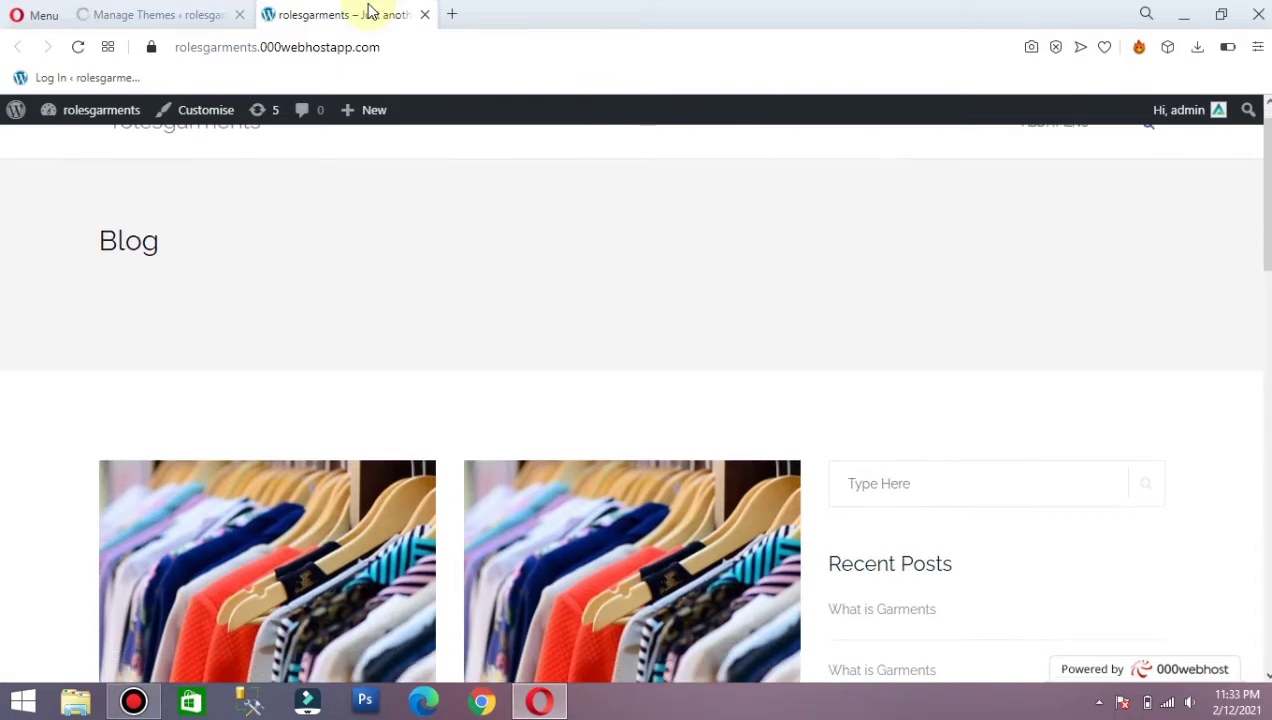
pyautogui.press('Down')
pyautogui.press('Down')
pyautogui.press('Down')
pyautogui.press('Down')
pyautogui.press('Down')
pyautogui.press('Down')
pyautogui.press('Down')
pyautogui.press('Up')
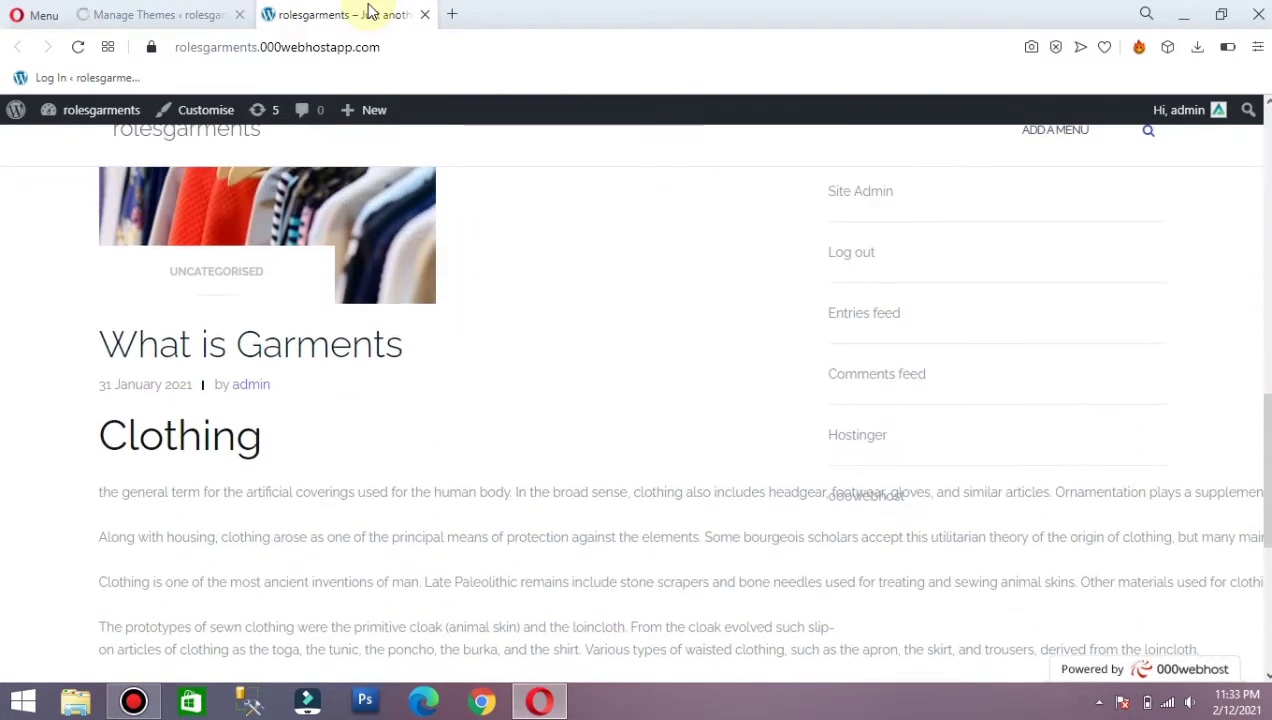
pyautogui.press('Up')
pyautogui.press('Down')
pyautogui.press('Down')
pyautogui.press('Down')
pyautogui.press('Down')
pyautogui.press('Down')
pyautogui.press('Down')
pyautogui.press('Down')
pyautogui.press('Down')
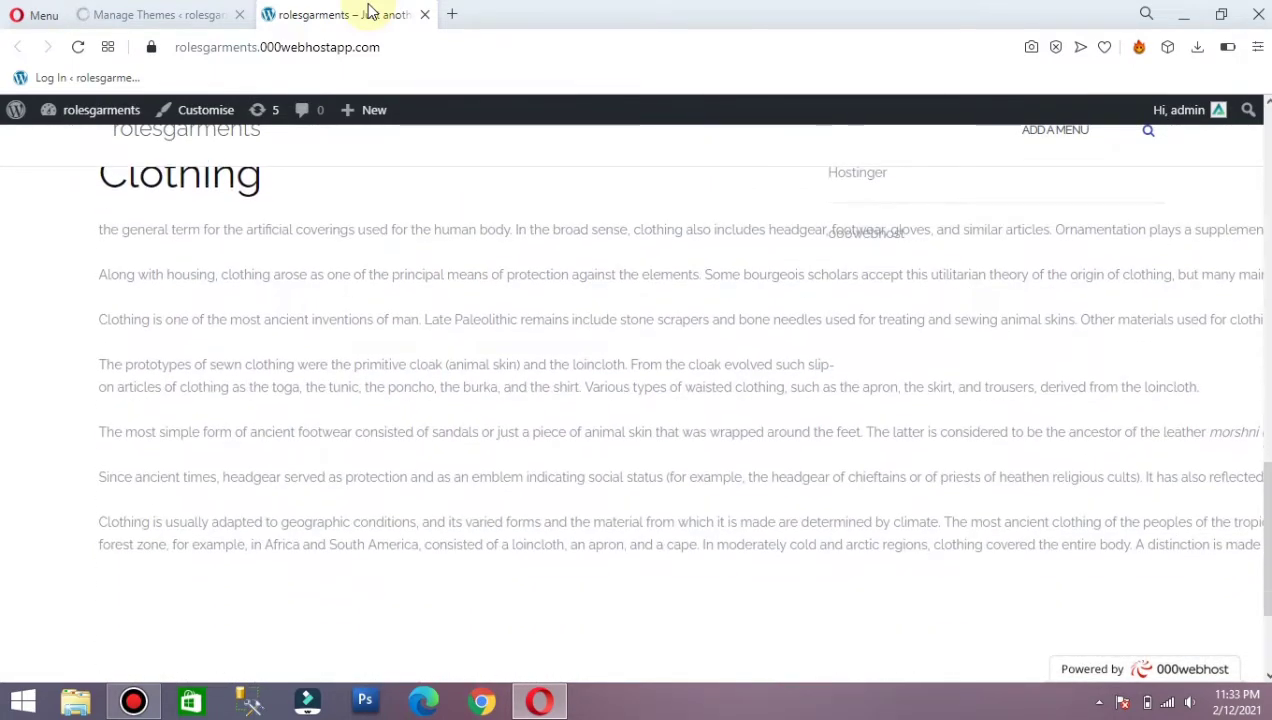
pyautogui.press('Up')
pyautogui.press('Up')
pyautogui.press('Up')
pyautogui.press('Up')
pyautogui.press('Up')
pyautogui.press('Up')
pyautogui.press('Up')
pyautogui.press('Up')
pyautogui.press('Up')
pyautogui.press('Up')
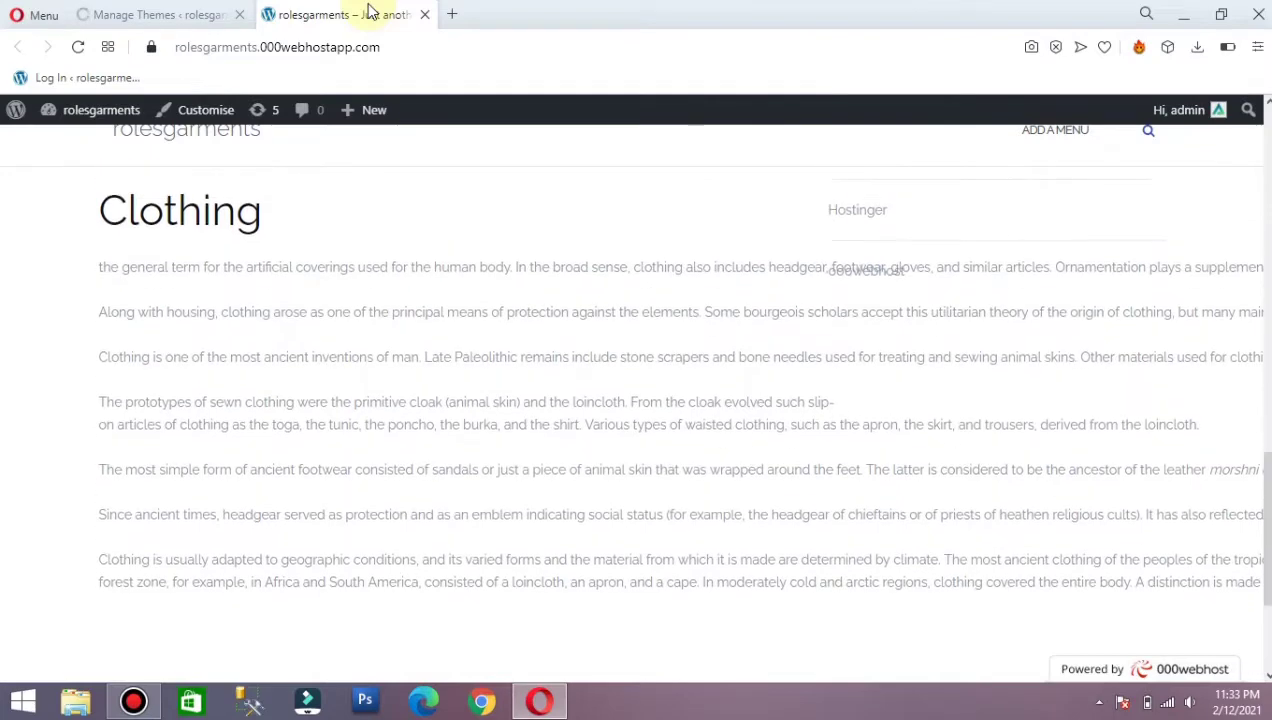
pyautogui.press('Up')
pyautogui.press('Up')
pyautogui.press('Up')
pyautogui.press('Up')
pyautogui.press('Up')
pyautogui.press('Up')
pyautogui.press('Up')
pyautogui.press('Up')
pyautogui.press('Up')
pyautogui.press('Up')
pyautogui.press('Up')
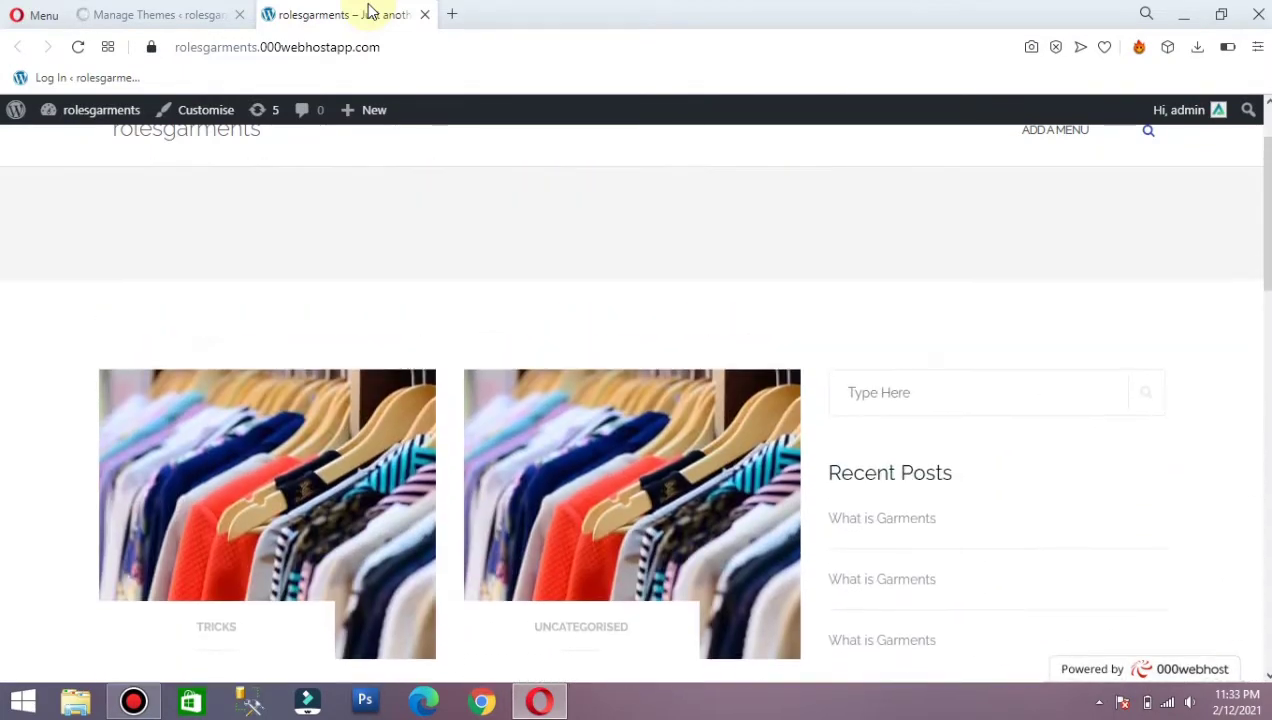
pyautogui.click(425, 15)
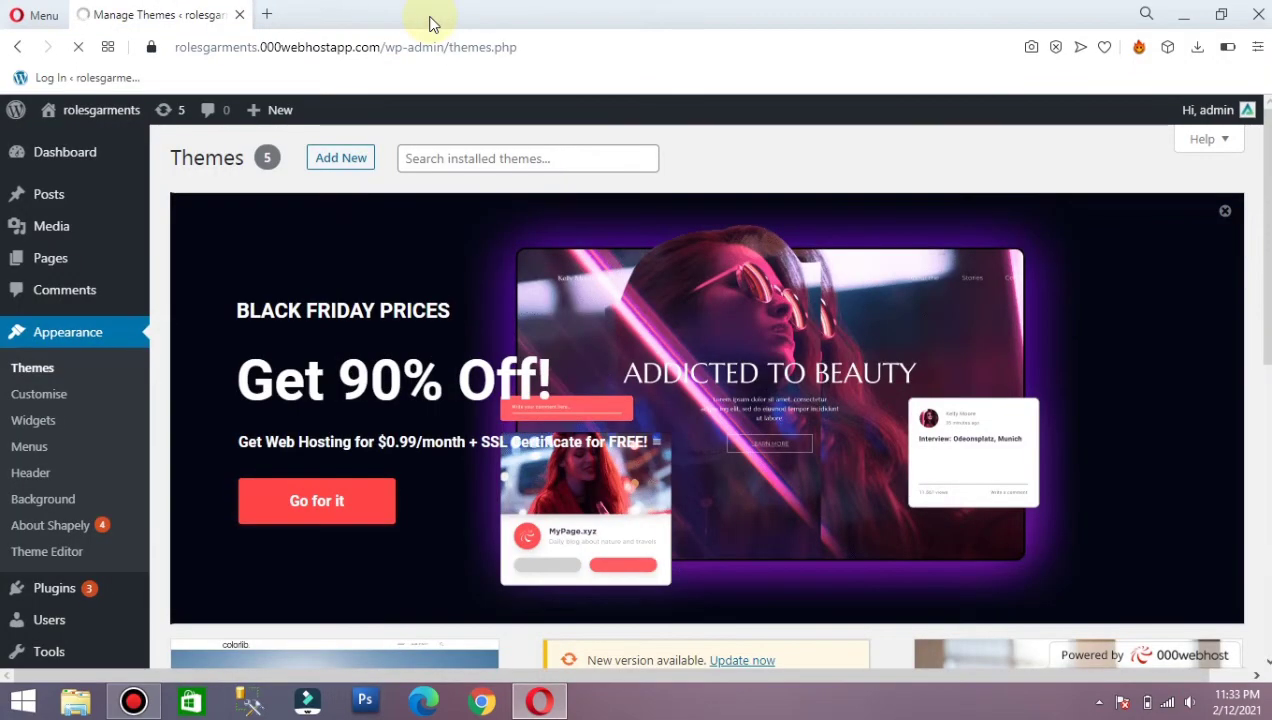
# - Open the page for adding new themes and dismiss the Black Friday advertisement
pyautogui.moveTo(1267, 200); pyautogui.dragTo(1264, 60)
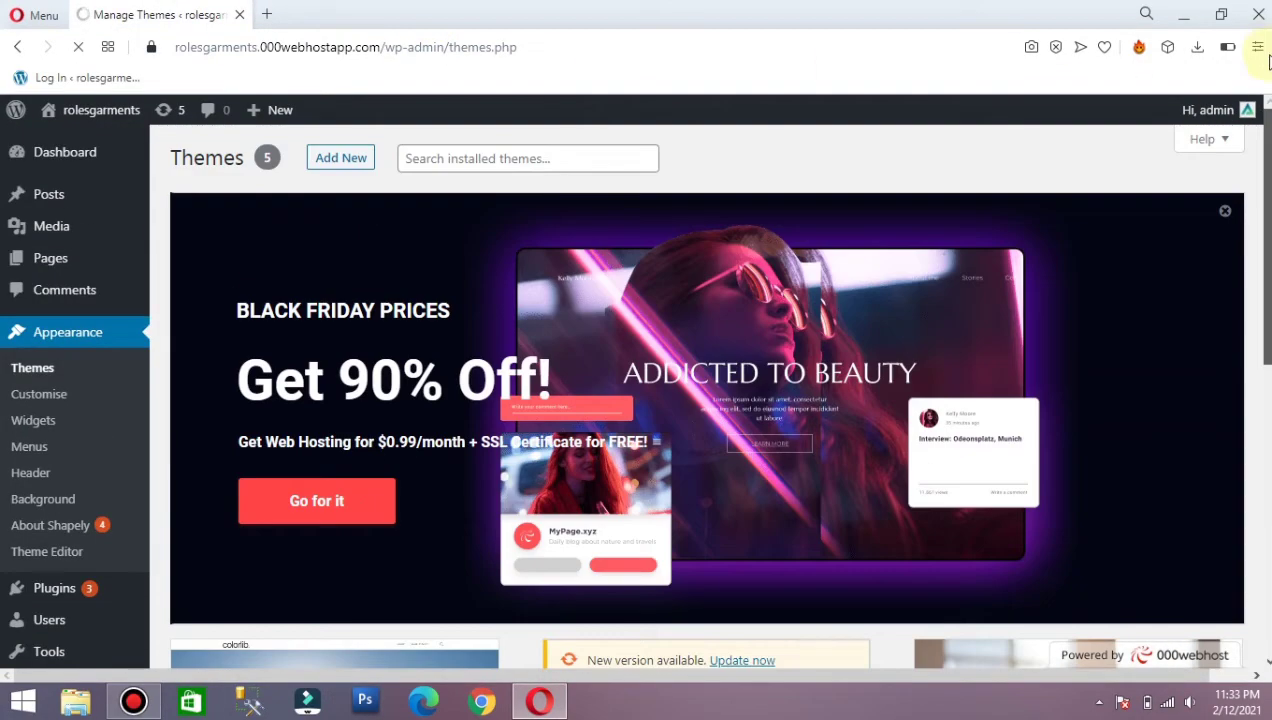
pyautogui.click(350, 163)
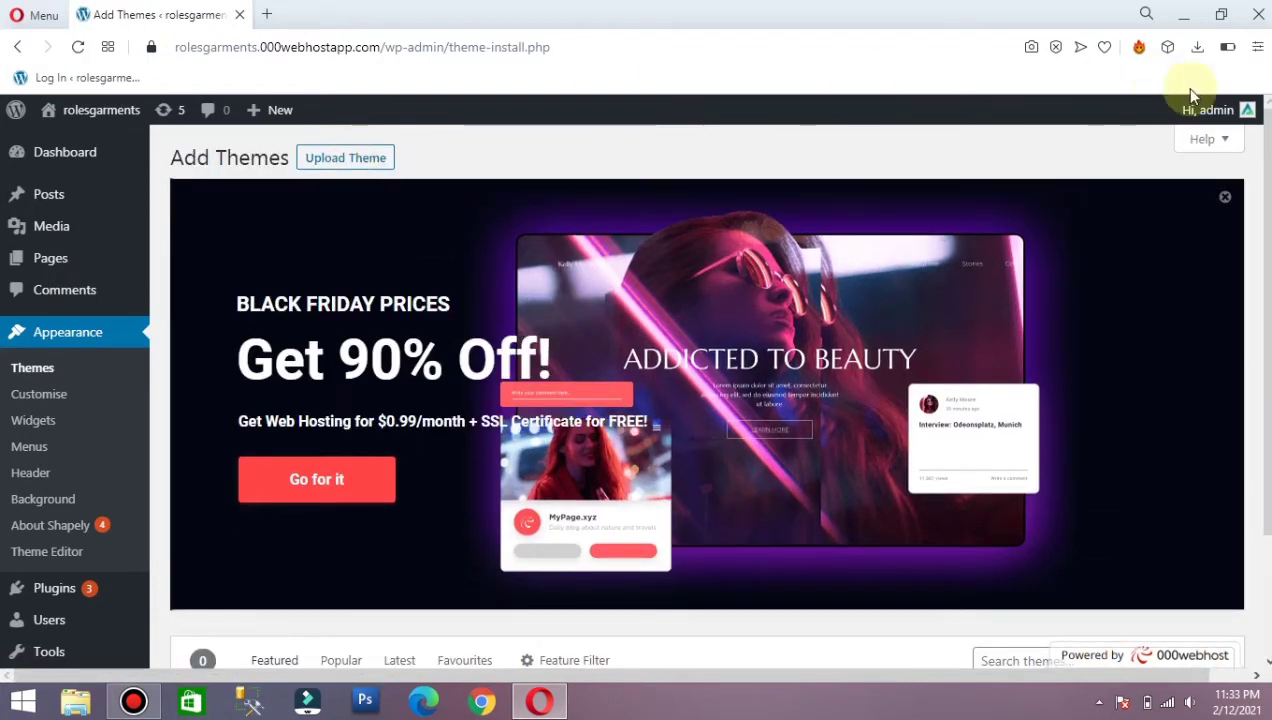
pyautogui.moveTo(1267, 145)
pyautogui.mouseDown()
pyautogui.moveTo(1267, 246)
pyautogui.moveTo(1267, 155)
pyautogui.mouseUp()
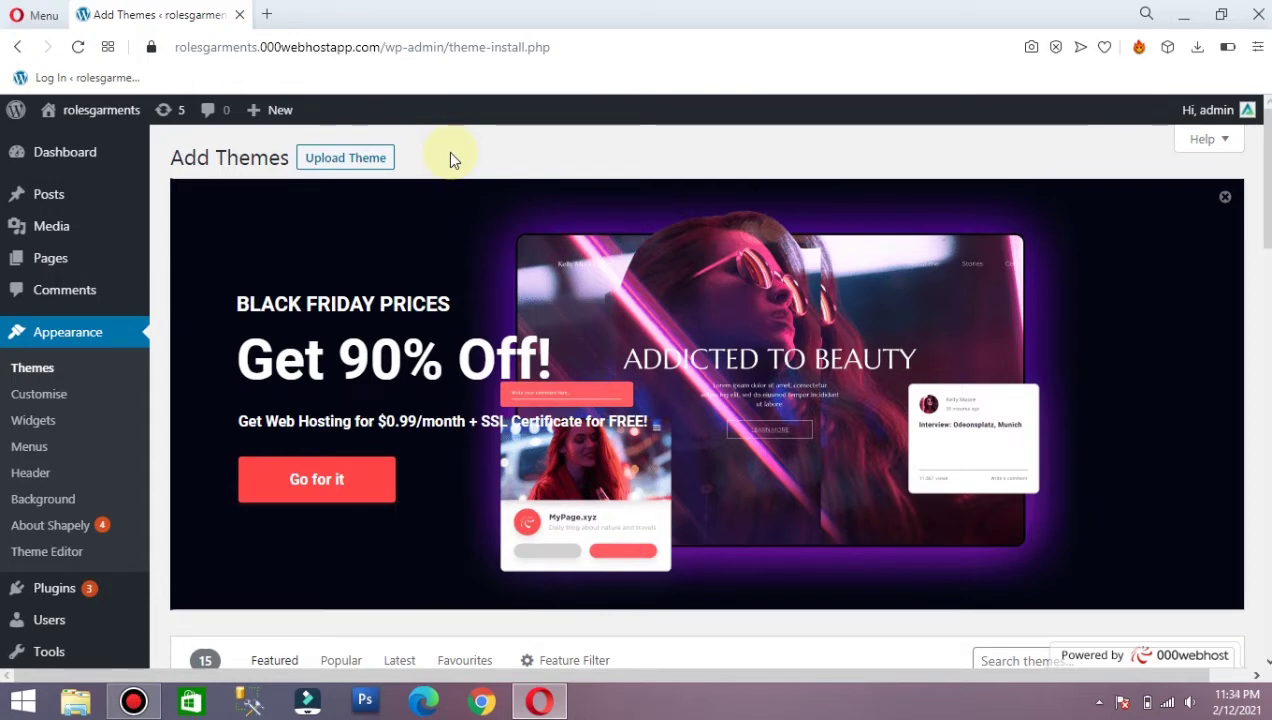
pyautogui.click(1224, 198)
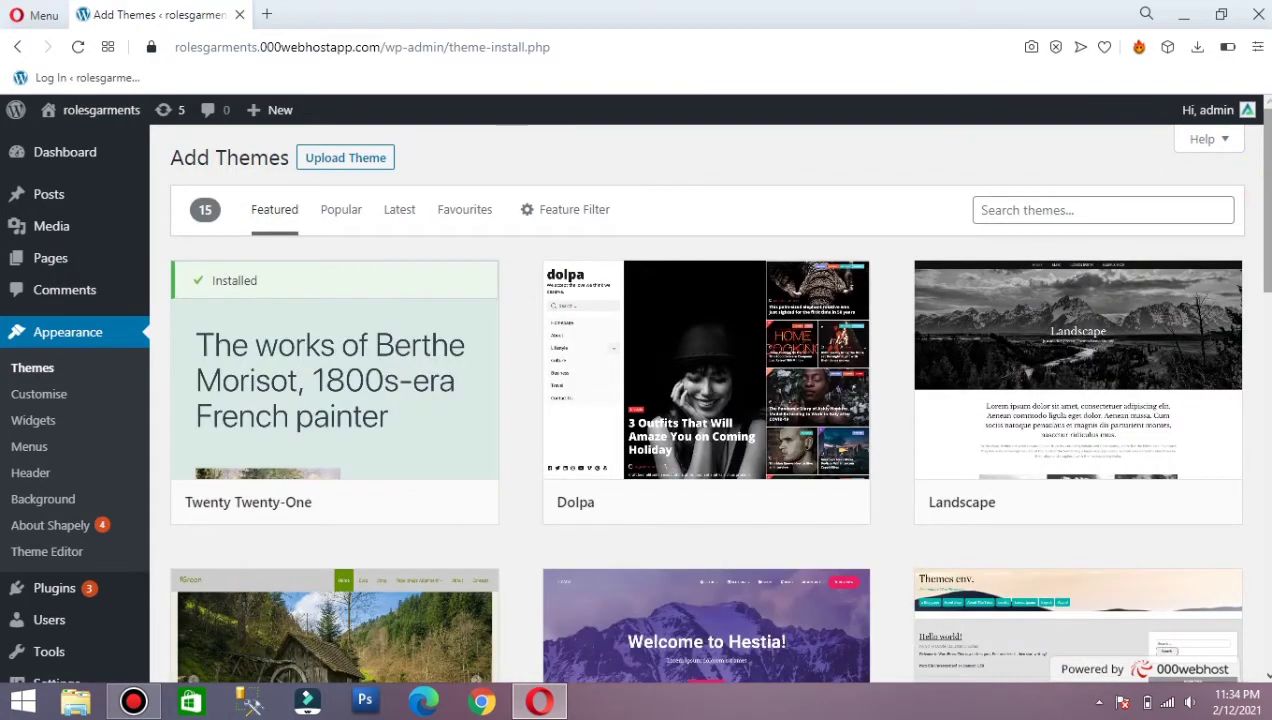
# - Look over the featured themes and the feature filter options, and return to the featured list
pyautogui.scroll(-1, 706, 400)
pyautogui.scroll(1, 706, 400)
pyautogui.moveTo(1266, 218); pyautogui.dragTo(1264, 120)
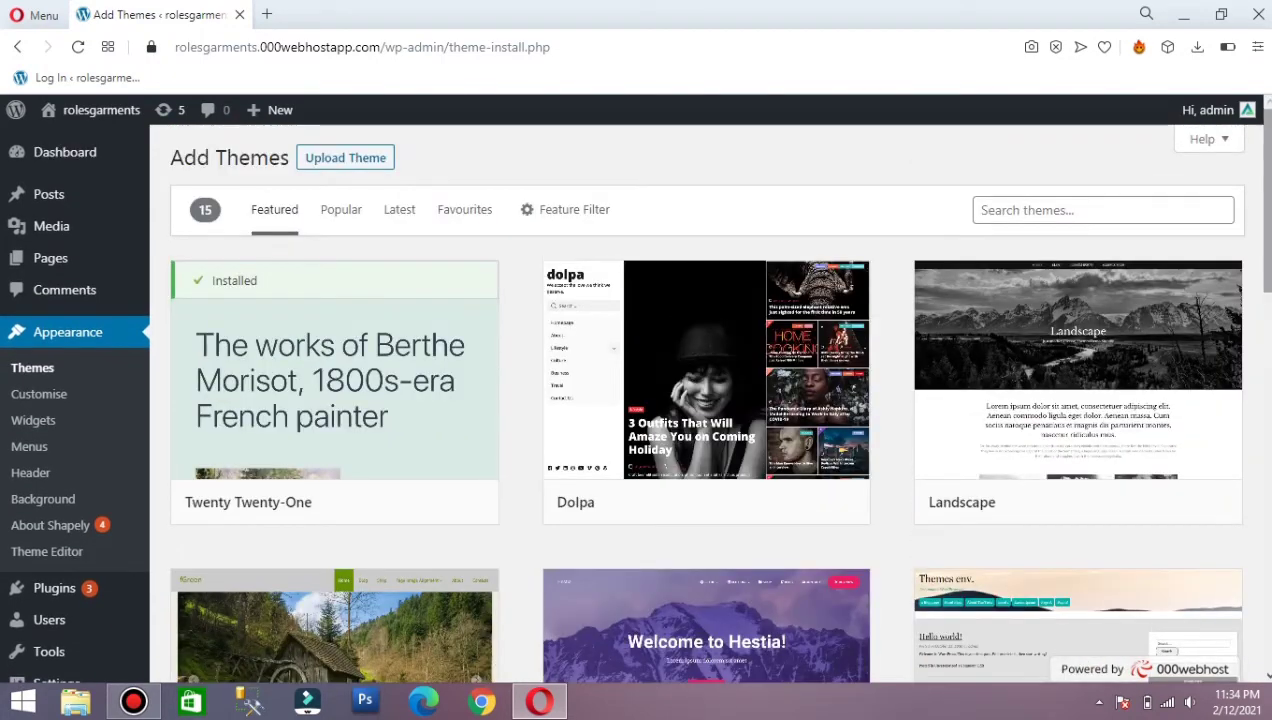
pyautogui.click(598, 208)
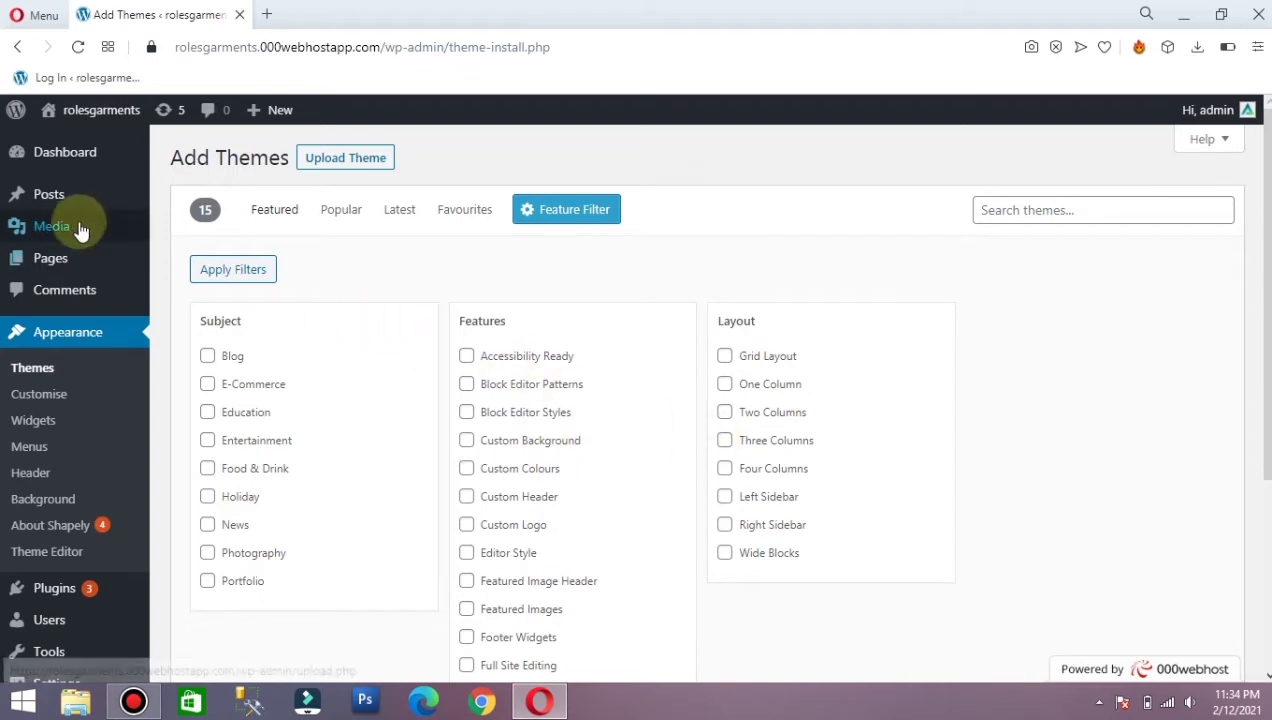
pyautogui.moveTo(80, 226)
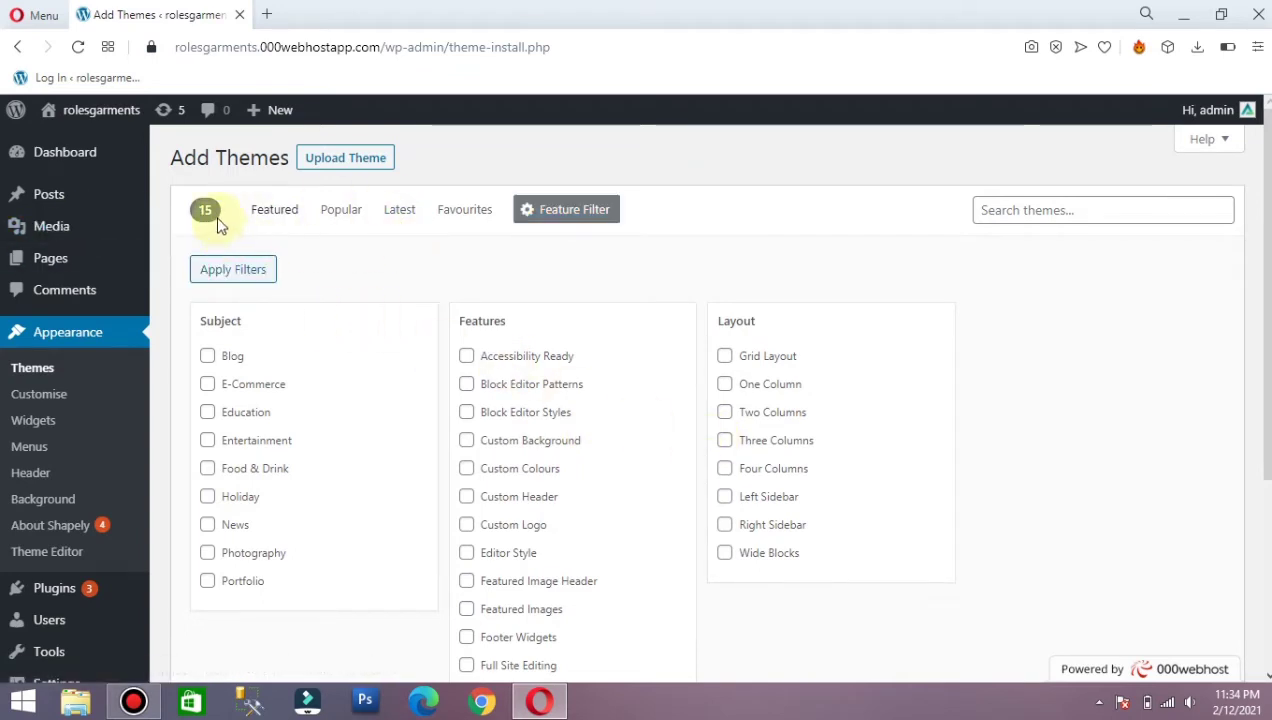
pyautogui.click(392, 220)
pyautogui.click(287, 219)
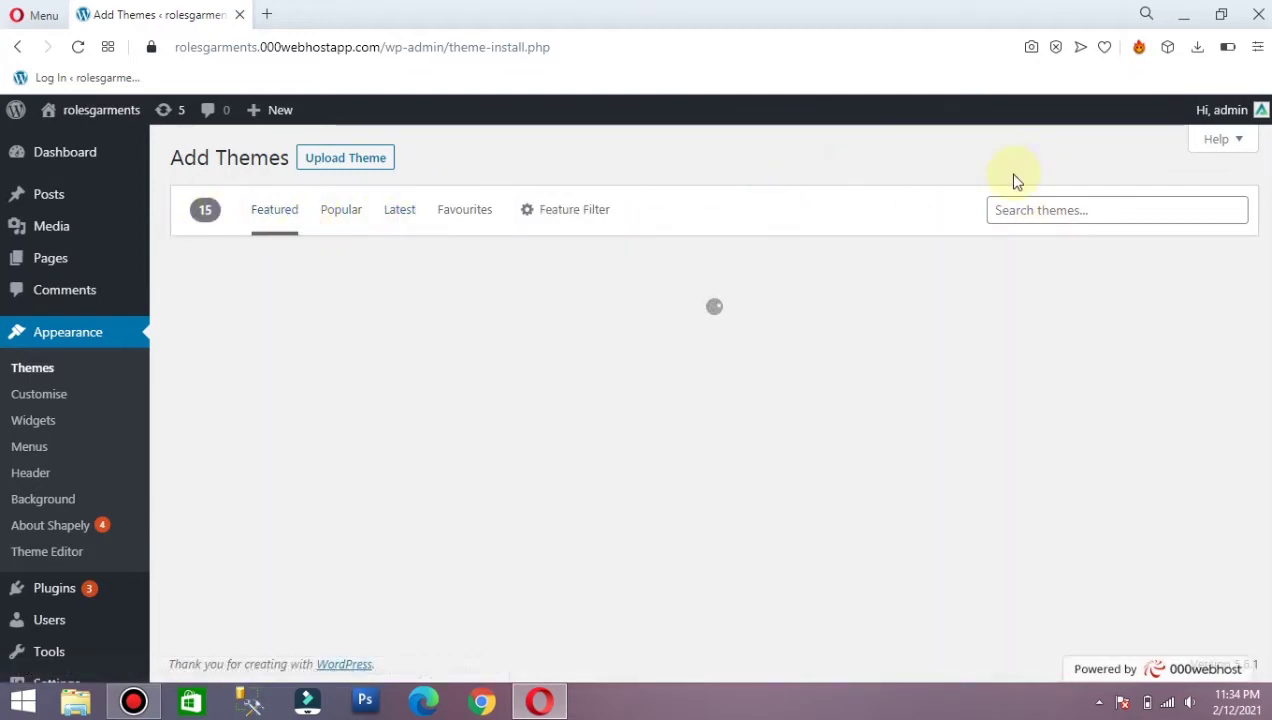
# - Search the theme directory for "hitmag"
pyautogui.click(1078, 204)
pyautogui.write('hi')
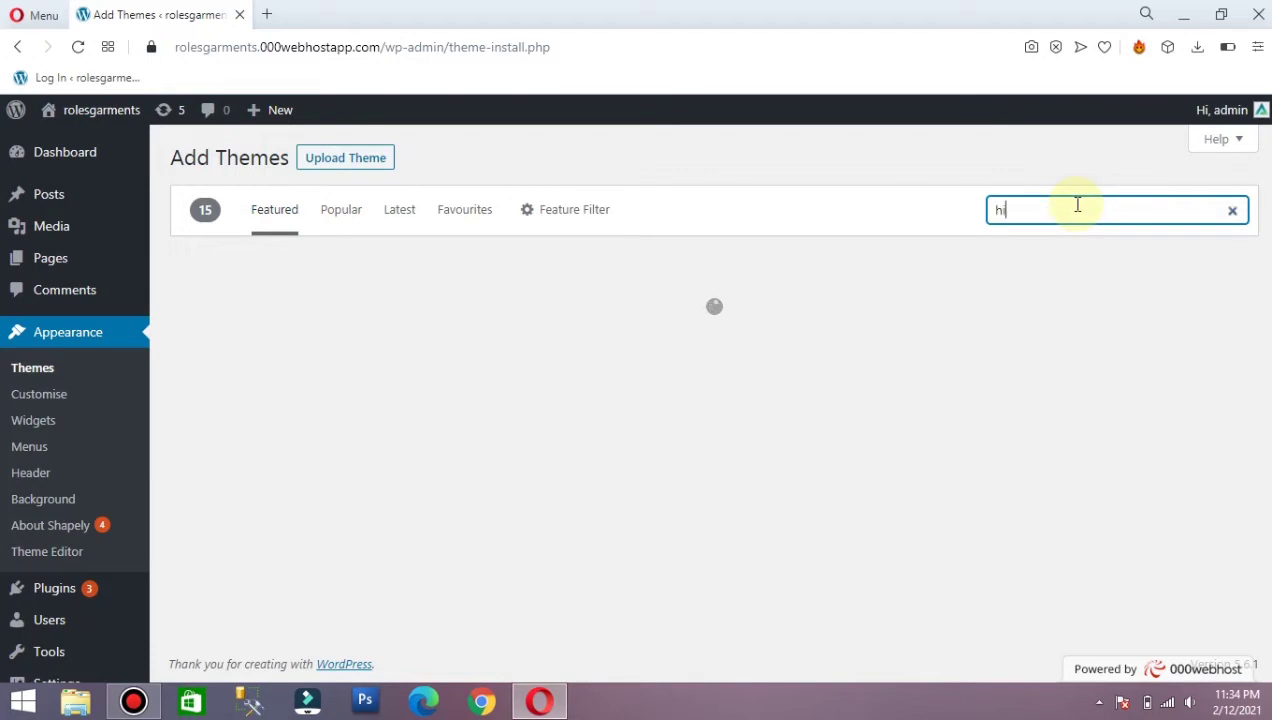
pyautogui.write('tmag')
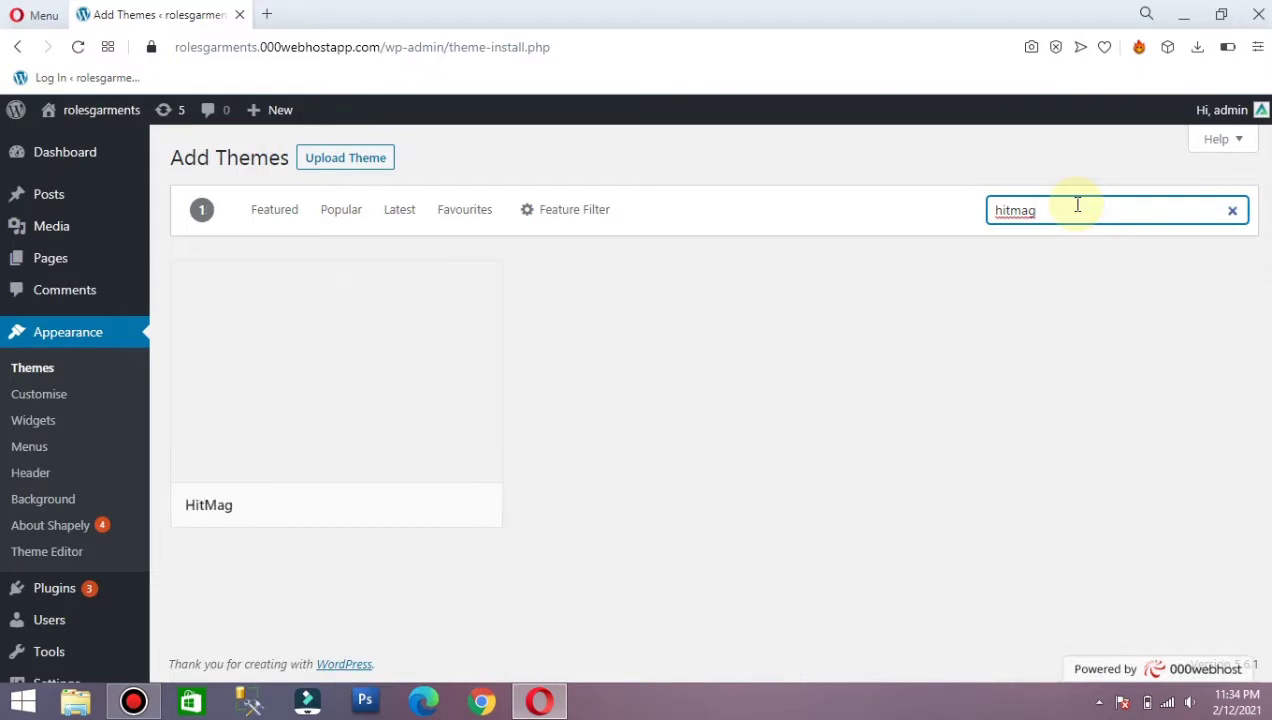
# - Install and activate the HitMag theme, and dismiss the advertisement on the themes page
pyautogui.moveTo(378, 372)
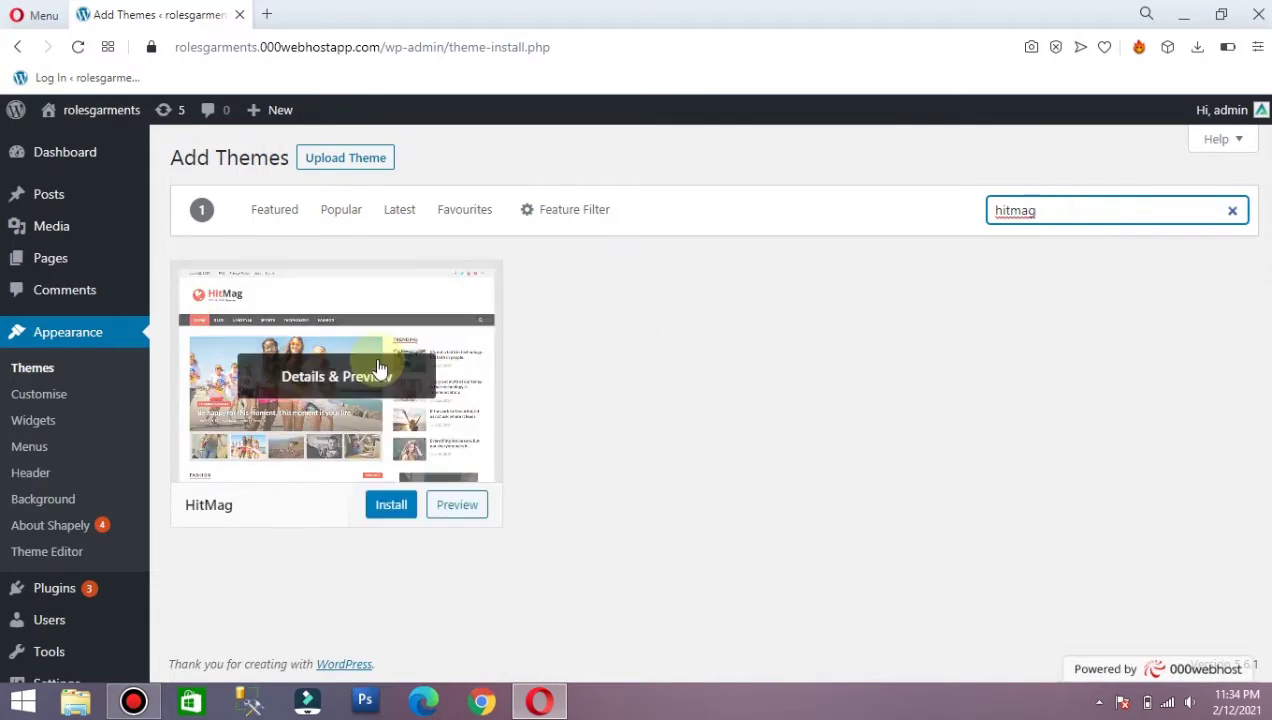
pyautogui.click(391, 505)
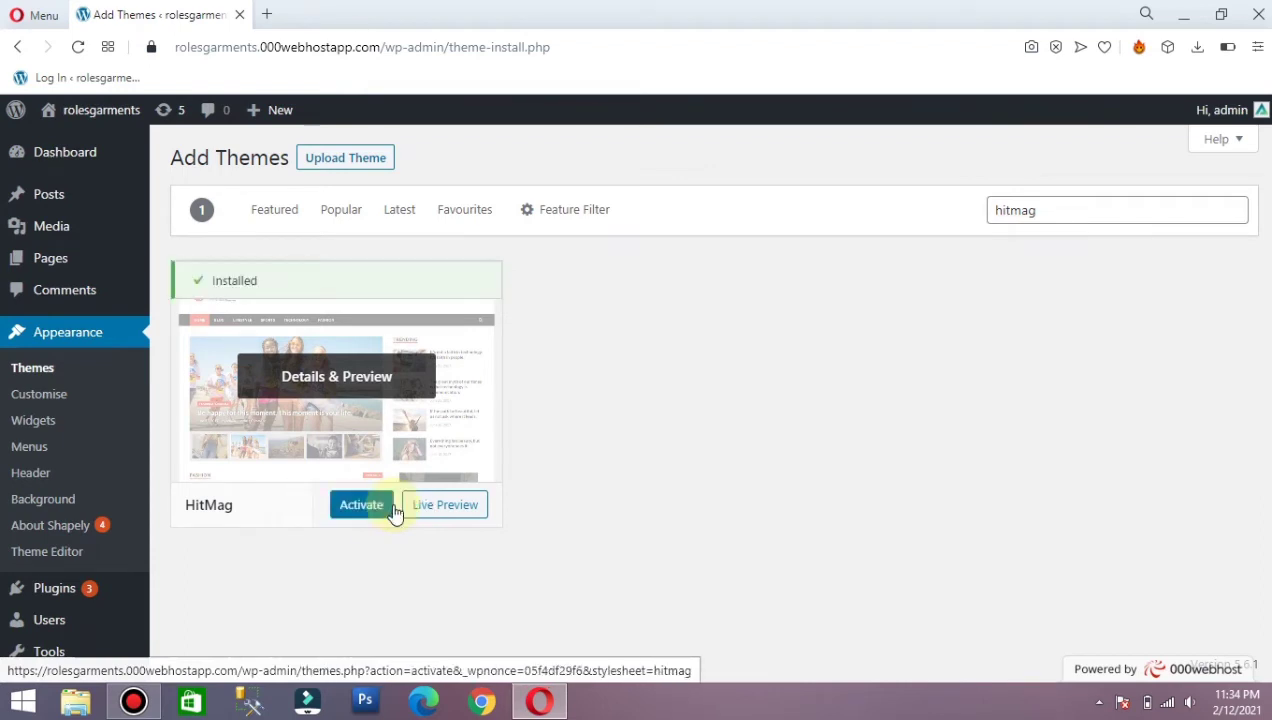
pyautogui.click(361, 509)
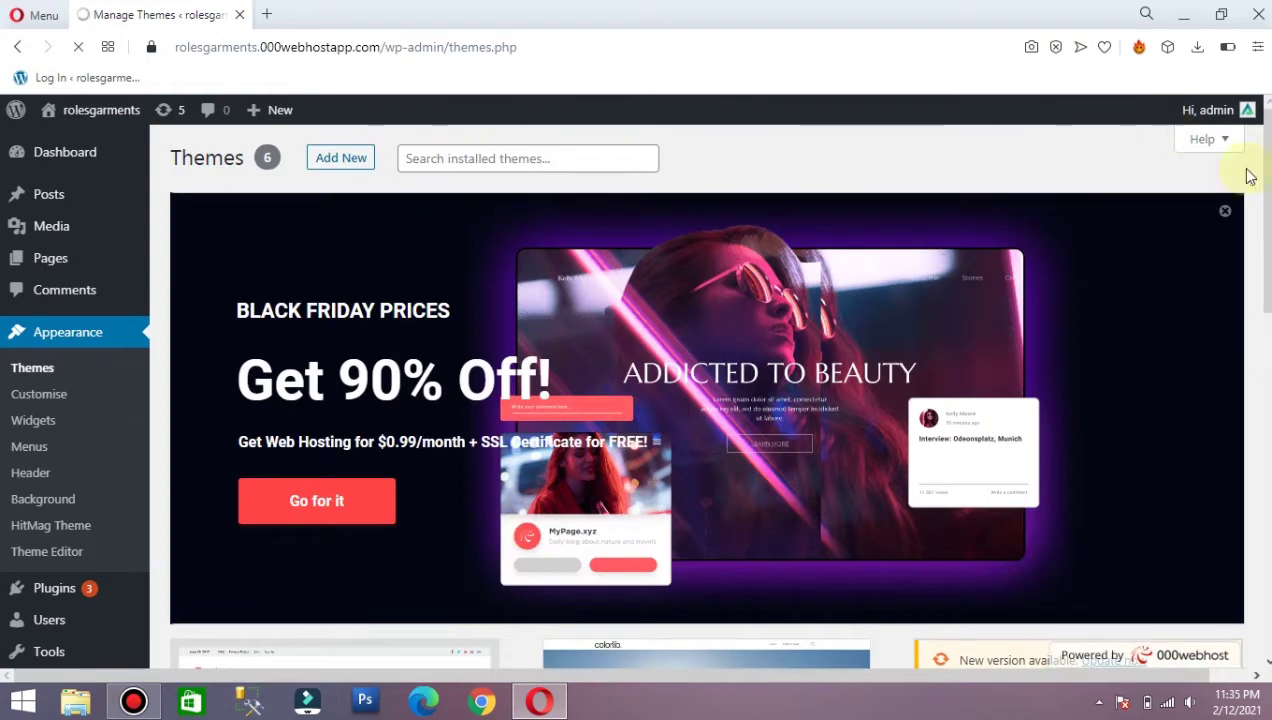
pyautogui.click(1225, 213)
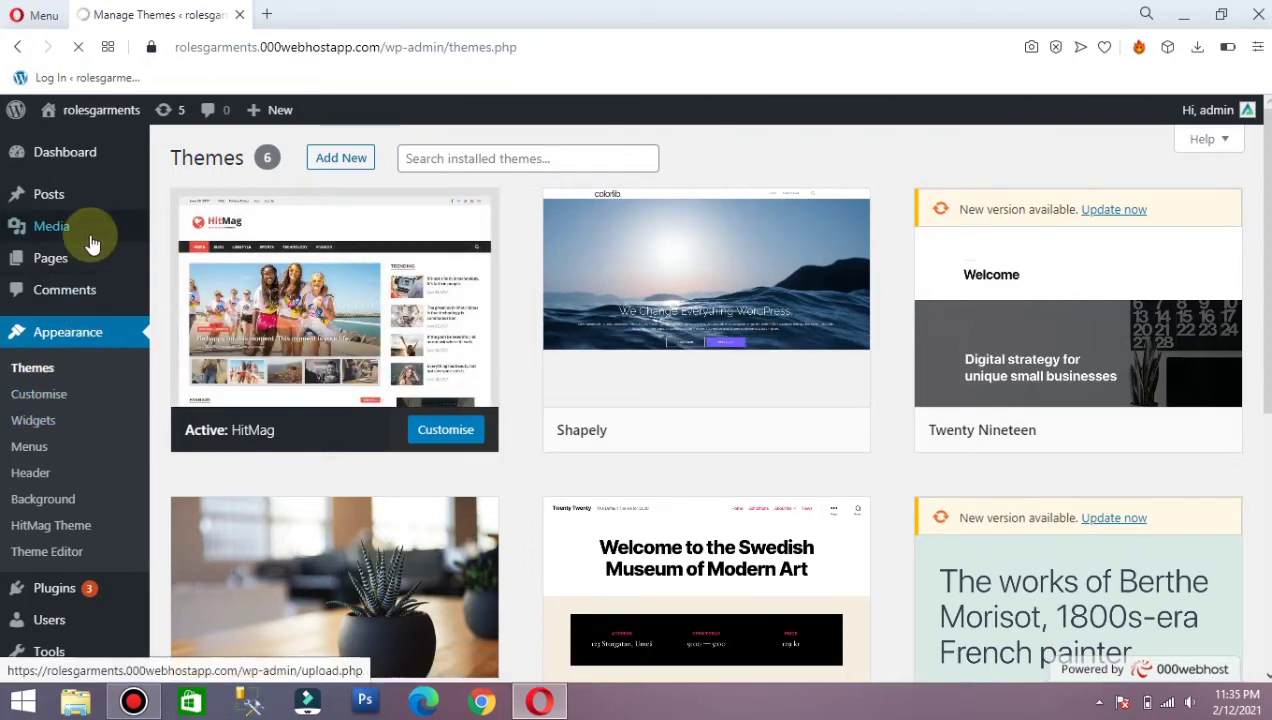
# - Load the live site in a new browser tab to view it with the HitMag theme
pyautogui.moveTo(75, 112)
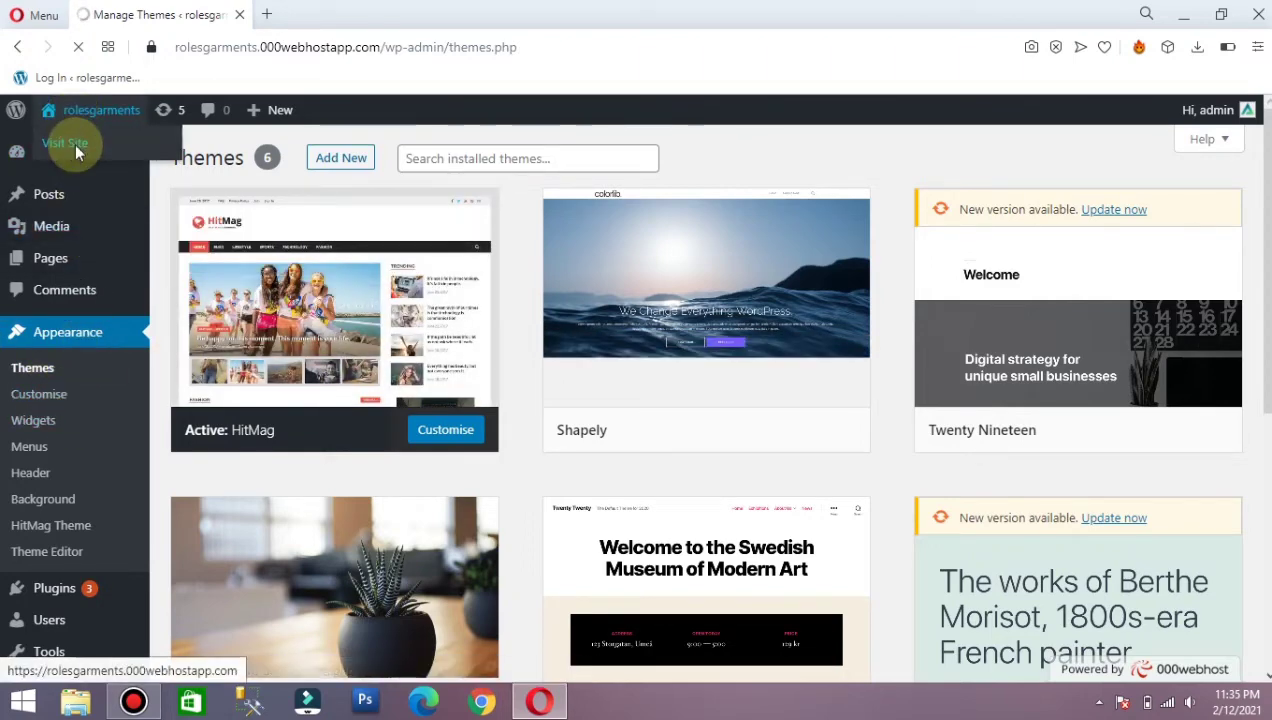
pyautogui.rightClick(76, 145)
pyautogui.click(95, 162)
pyautogui.click(303, 8)
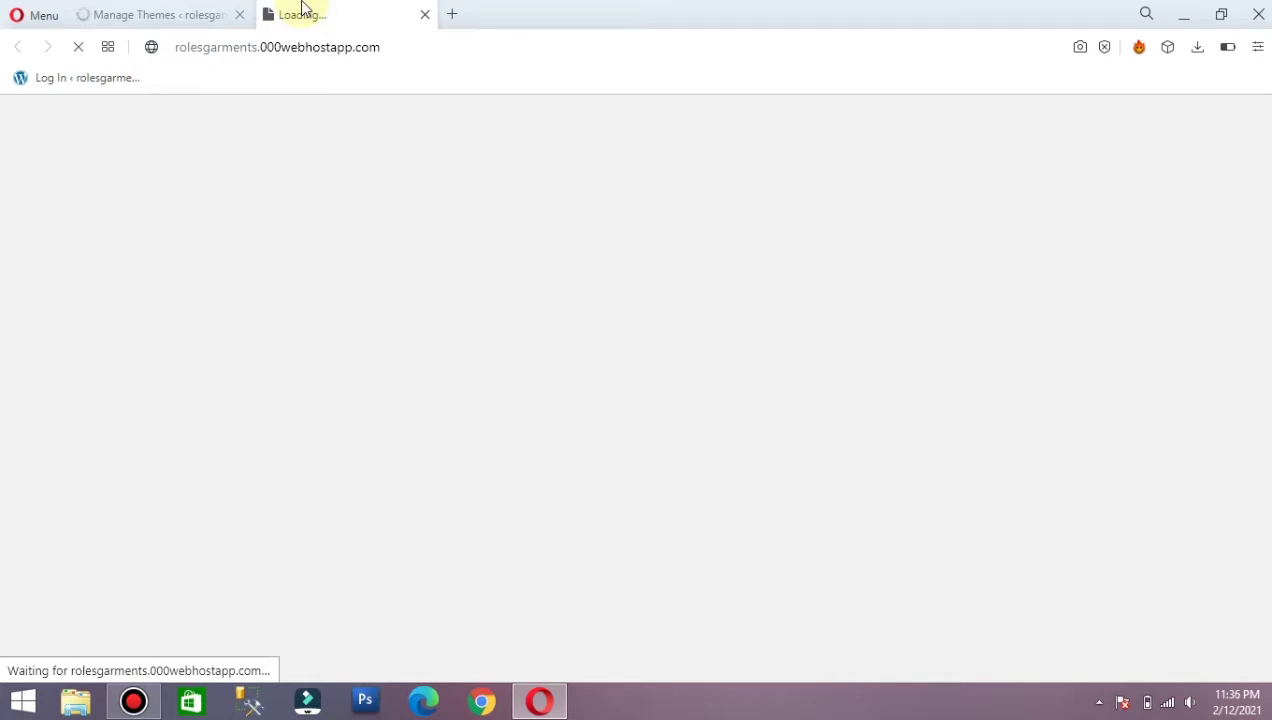
pyautogui.click(215, 14)
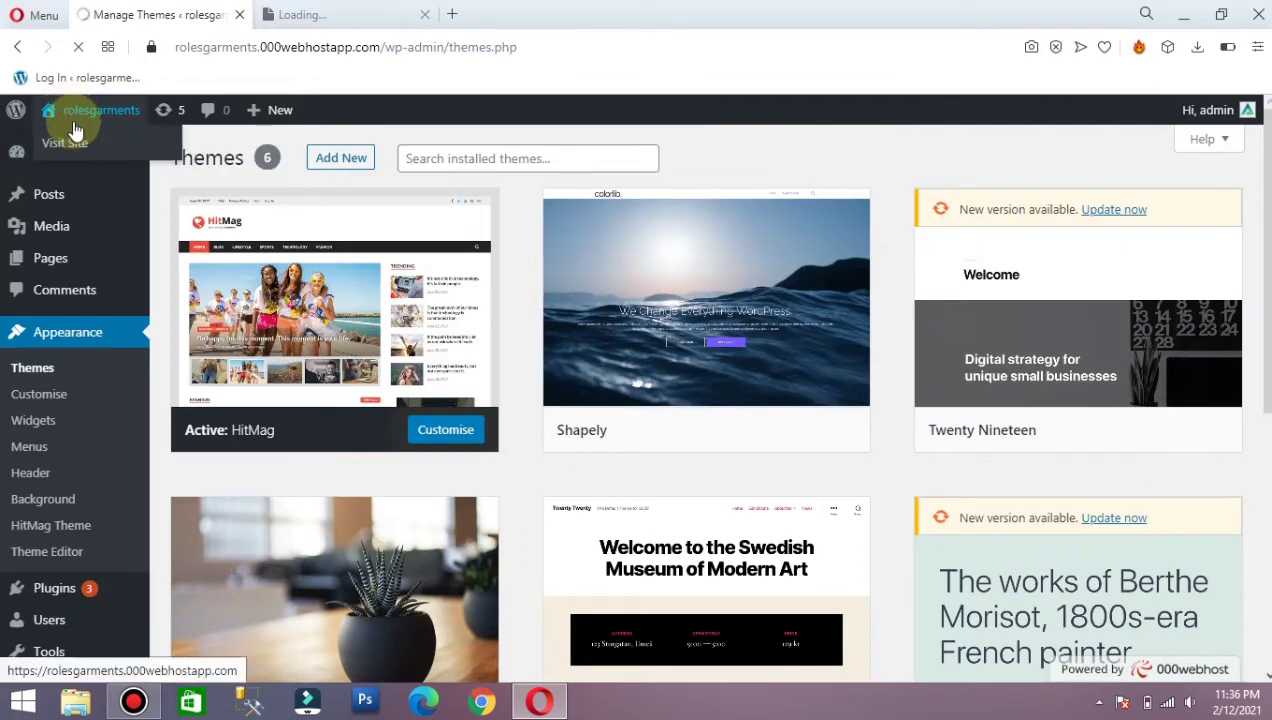
pyautogui.click(320, 10)
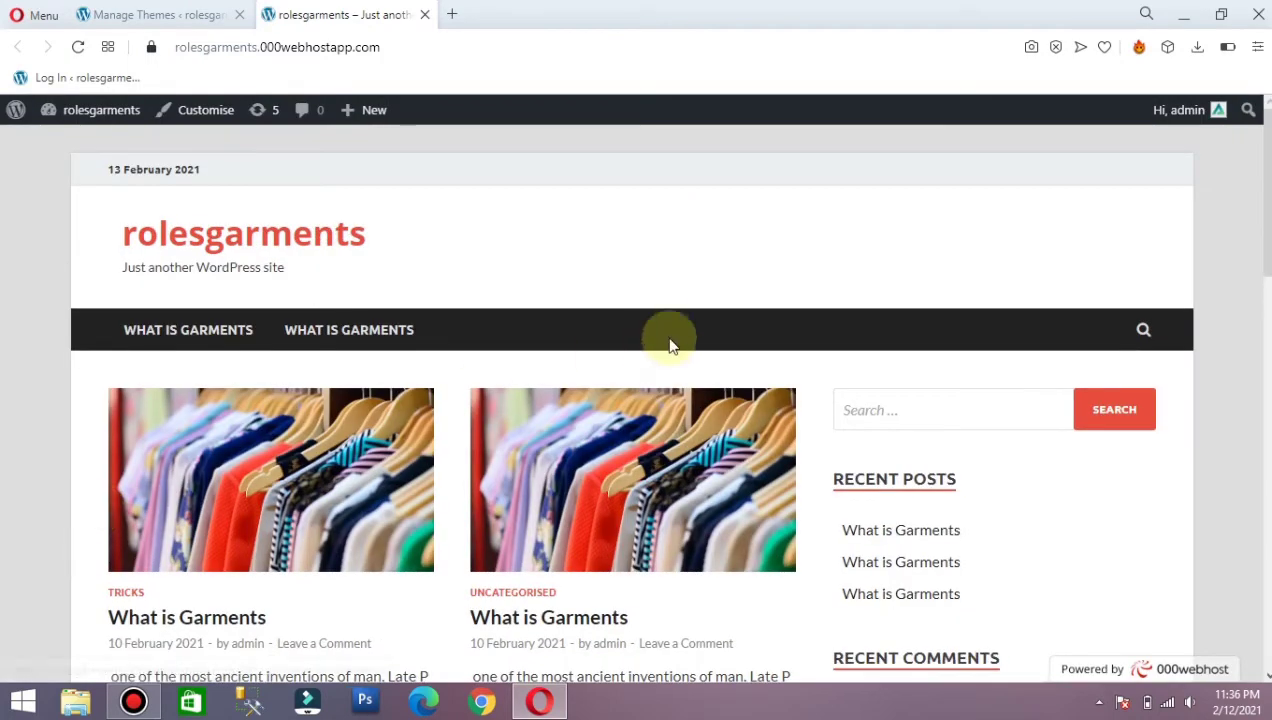
# - Examine the HitMag version of the home page from its header to its last post
pyautogui.scroll(-2, 670, 345)
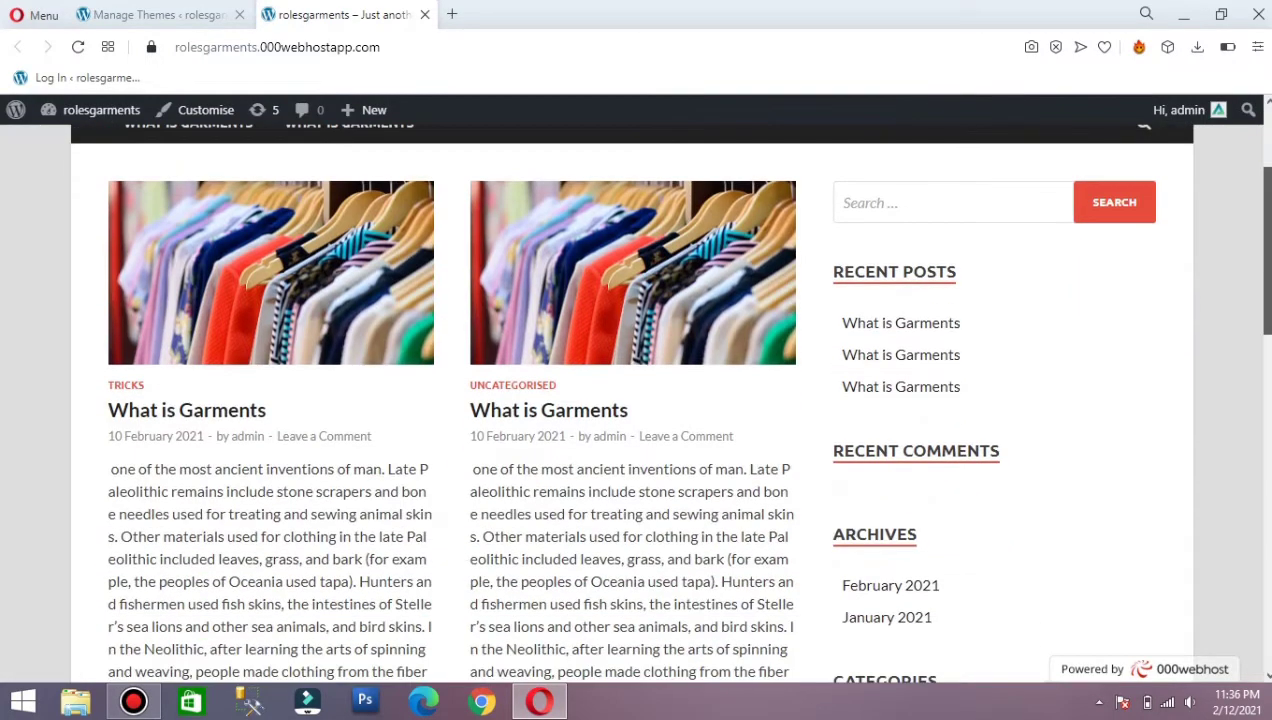
pyautogui.moveTo(1268, 268); pyautogui.dragTo(1232, 583)
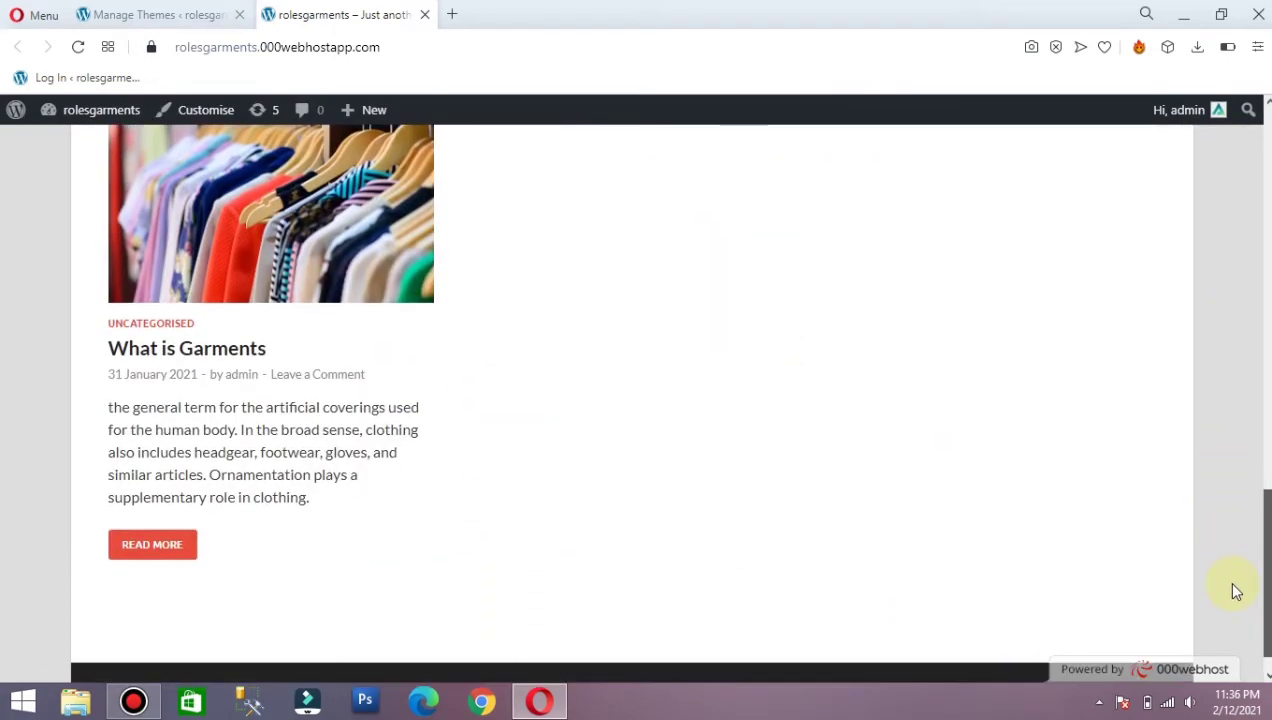
pyautogui.moveTo(1107, 531); pyautogui.dragTo(1000, 300)
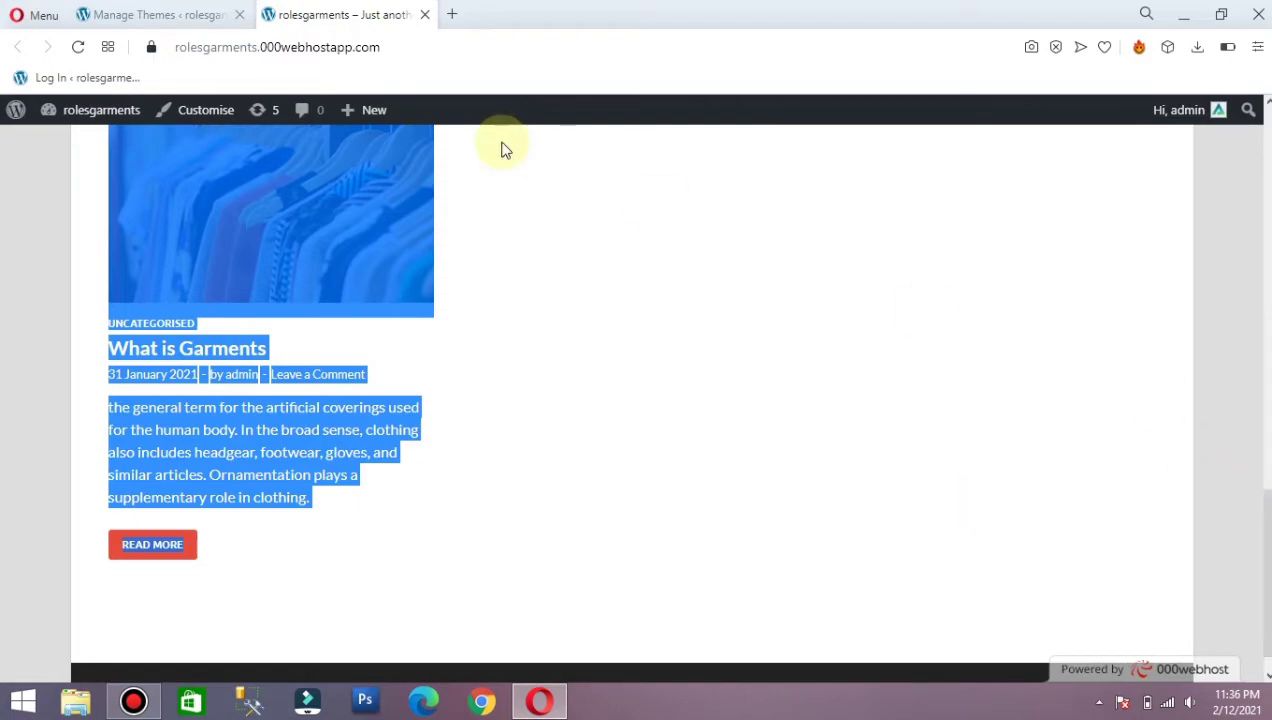
pyautogui.click(493, 177)
pyautogui.moveTo(1260, 565); pyautogui.dragTo(1241, 145)
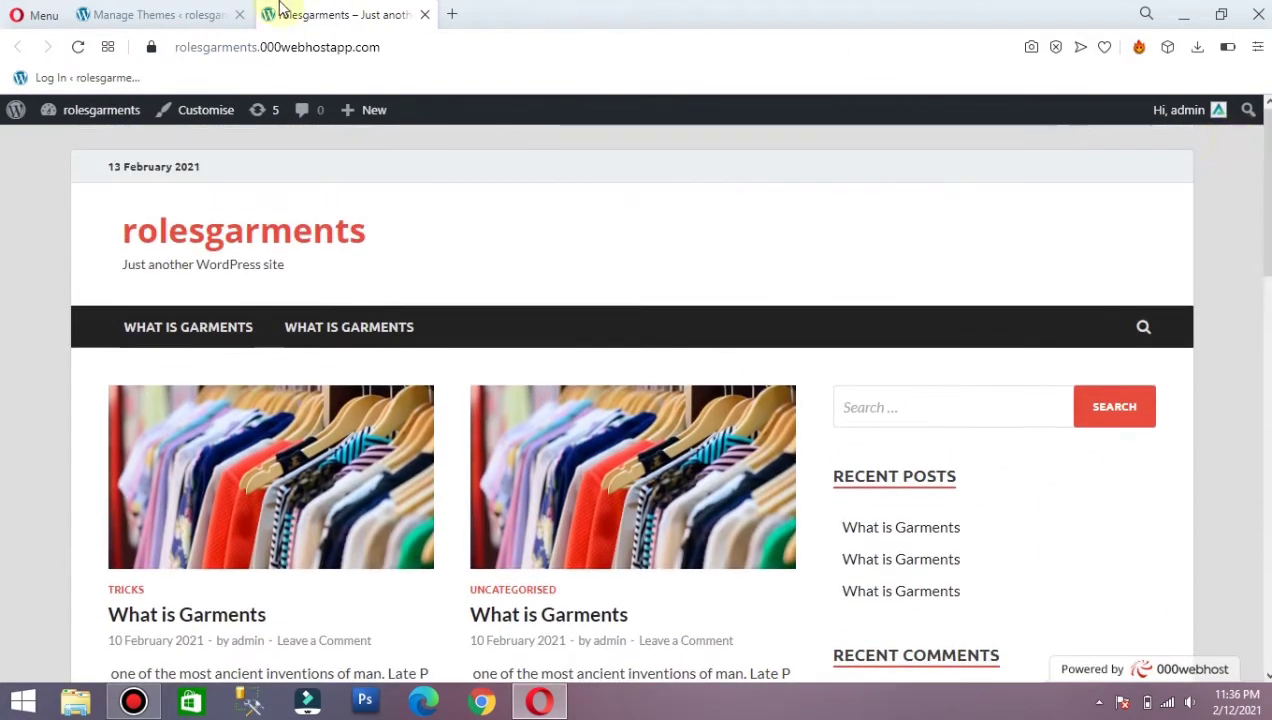
# - Open the theme customiser from the dashboard and change the site title to "Rolex Garments" in the site identity settings
pyautogui.click(188, 10)
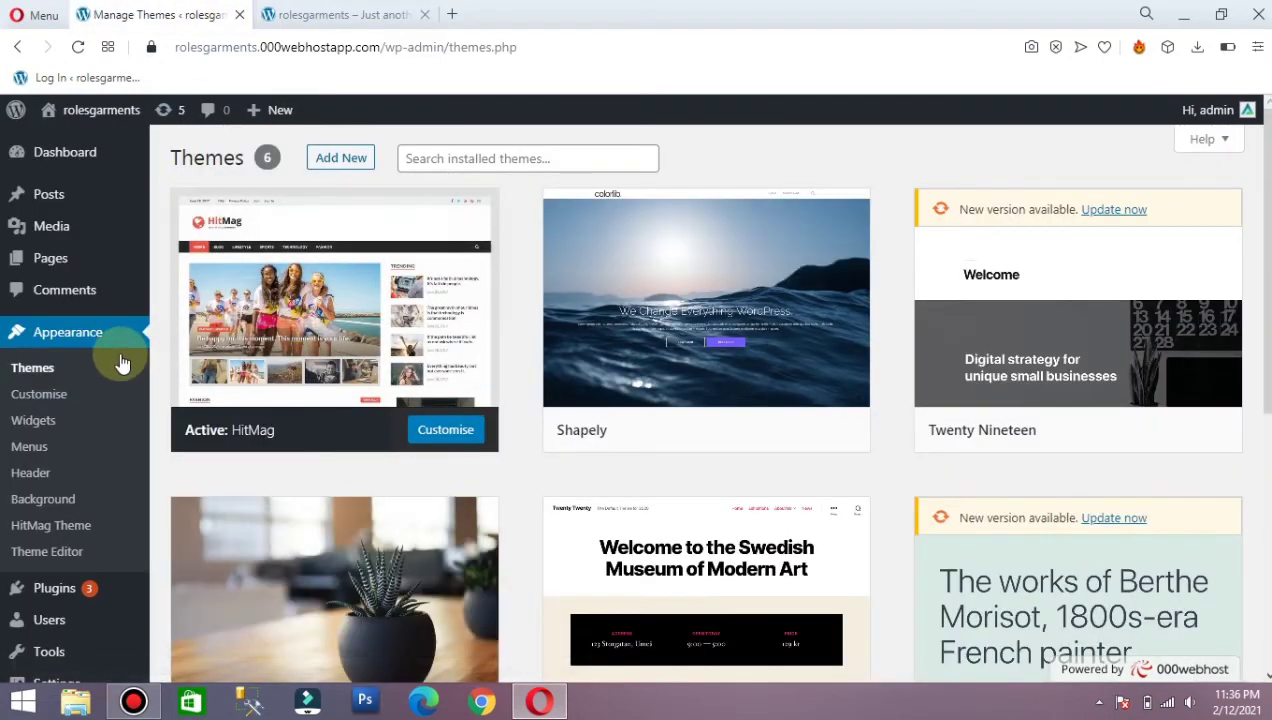
pyautogui.click(57, 396)
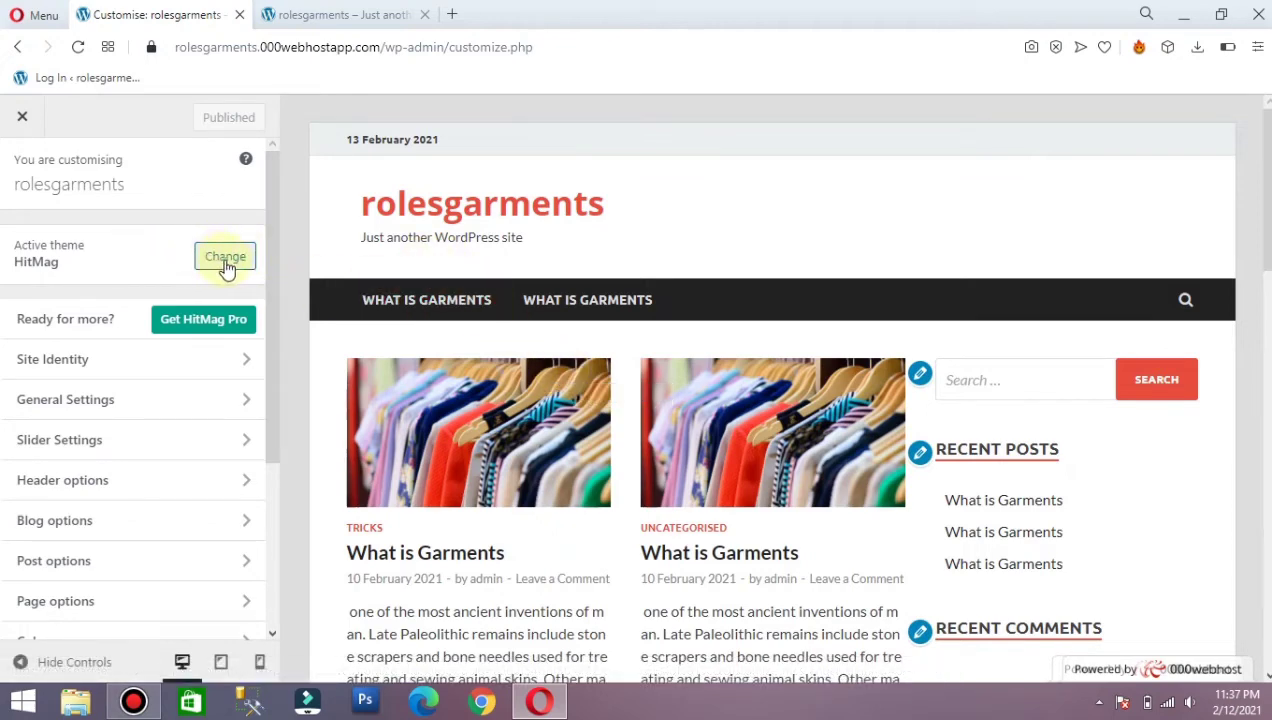
pyautogui.moveTo(274, 277); pyautogui.dragTo(263, 368)
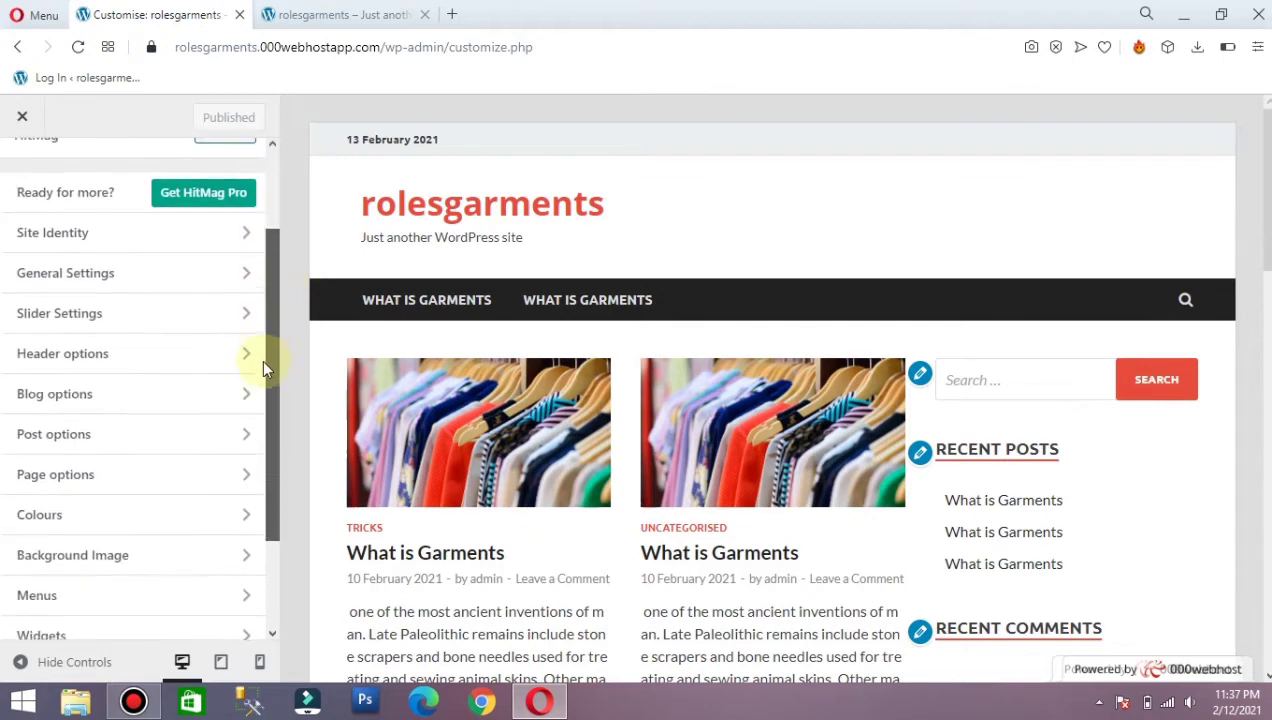
pyautogui.click(129, 240)
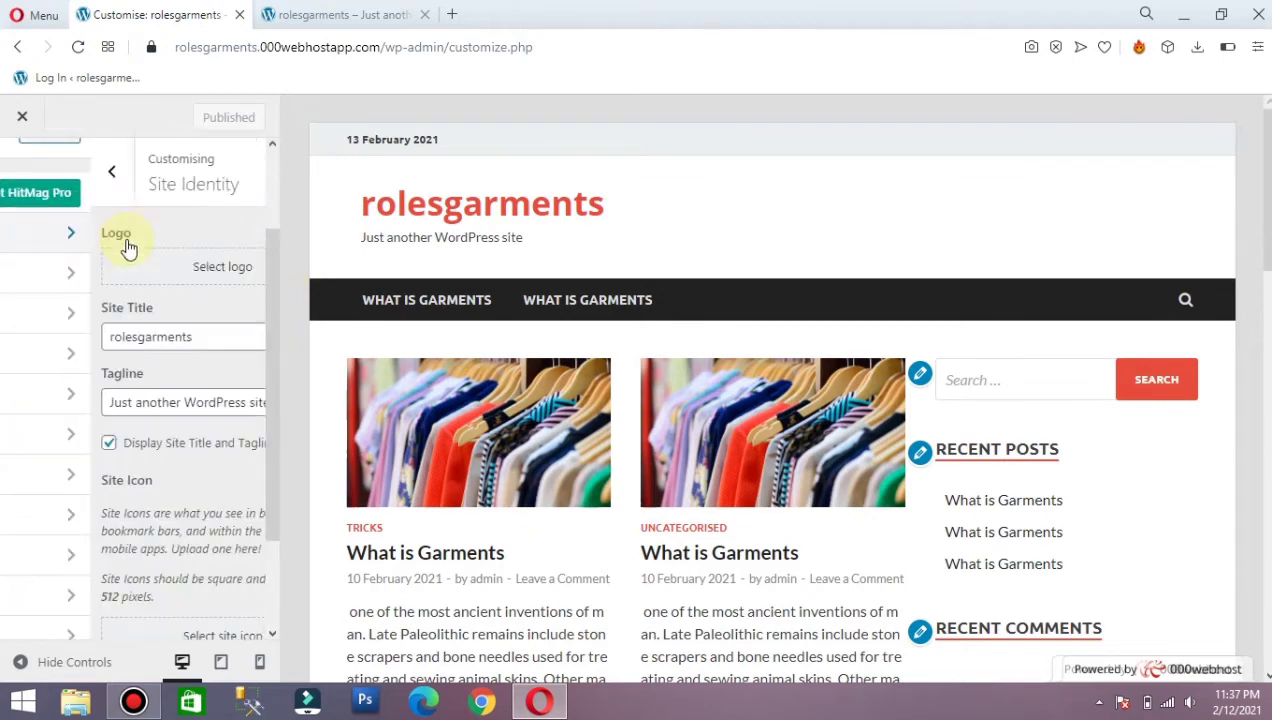
pyautogui.click(166, 340)
pyautogui.doubleClick(165, 338)
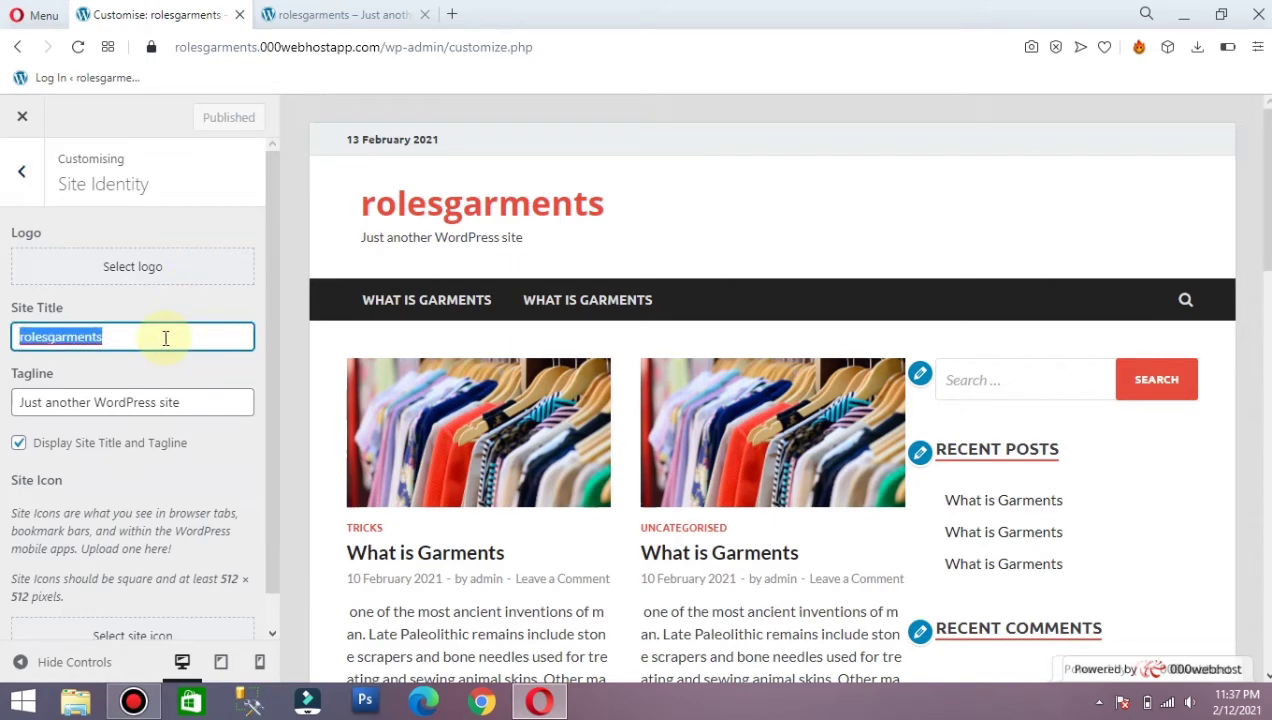
pyautogui.write('Rolex')
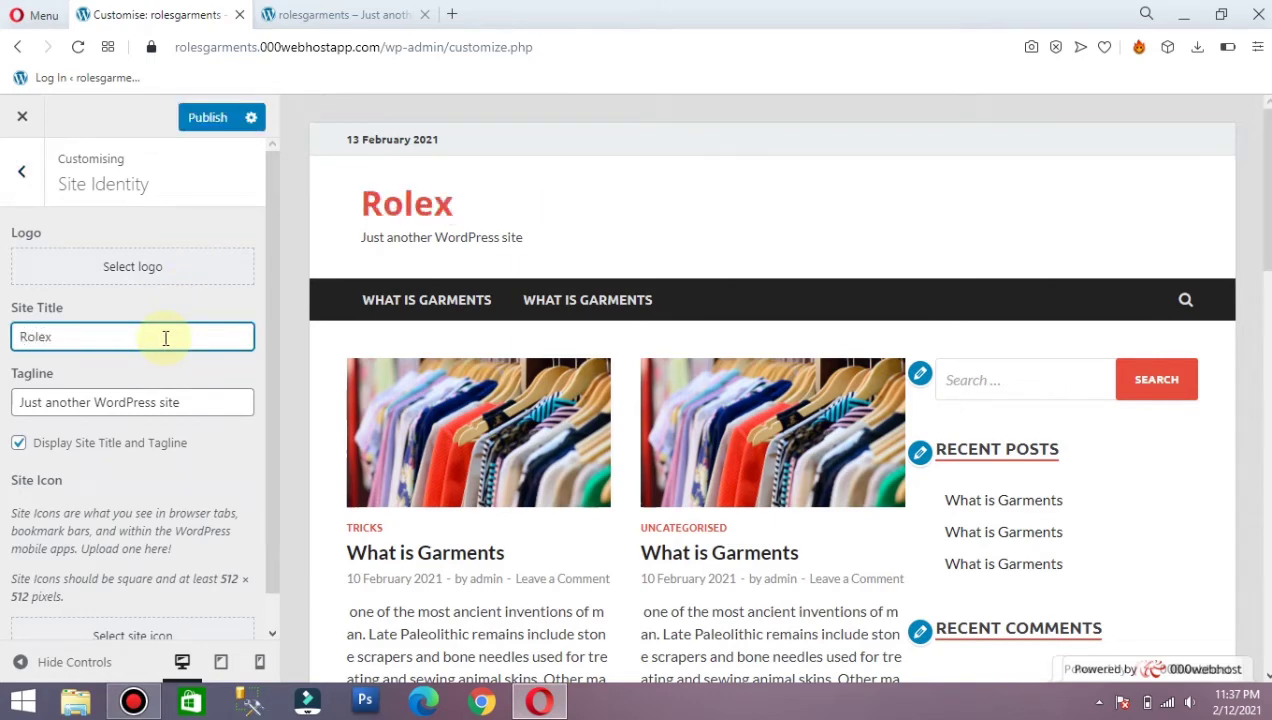
pyautogui.write(' Garments')
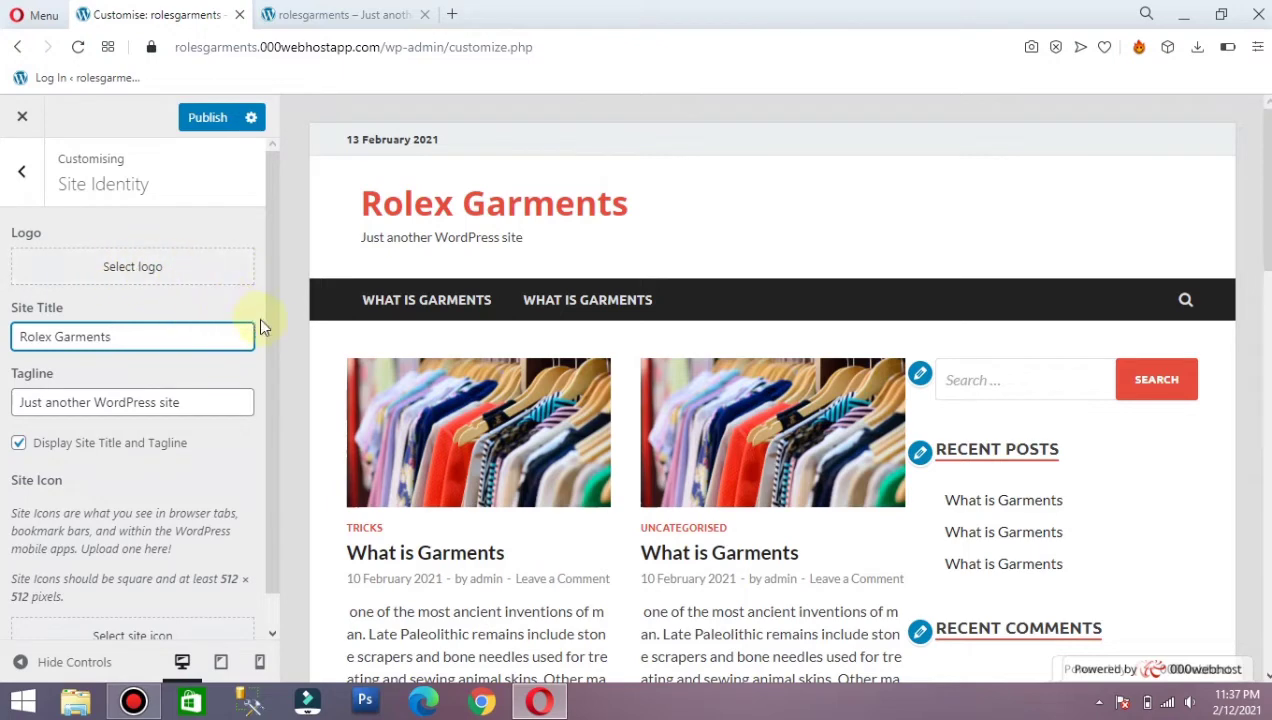
# - Replace the site tagline with "No Compromize with Quality"
pyautogui.scroll(-1, 267, 321)
pyautogui.tripleClick(210, 365)
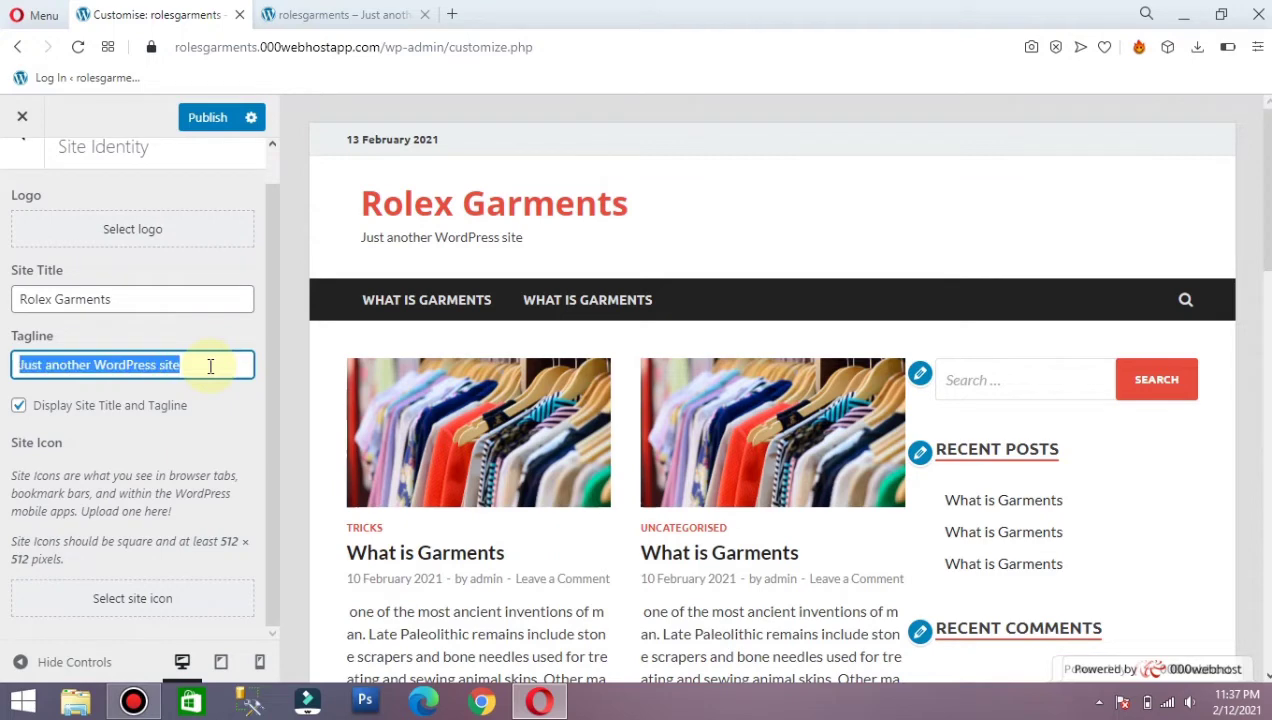
pyautogui.press('BackSpace')
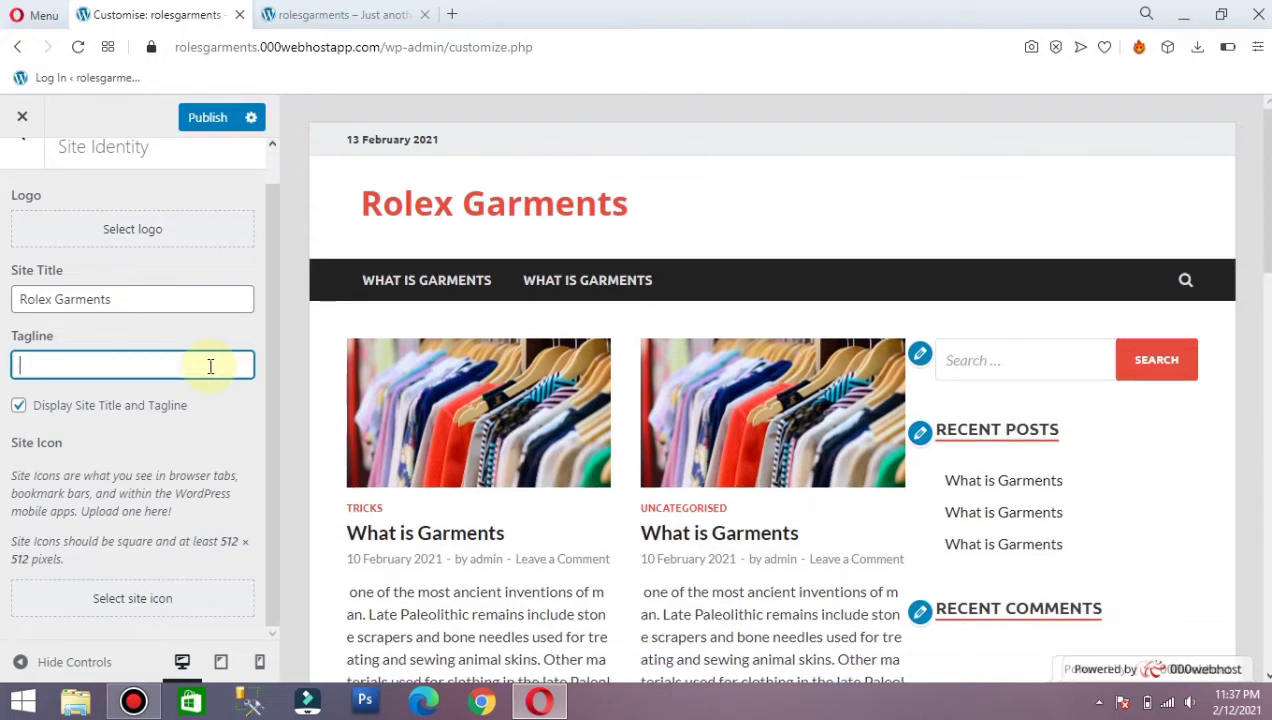
pyautogui.write('C')
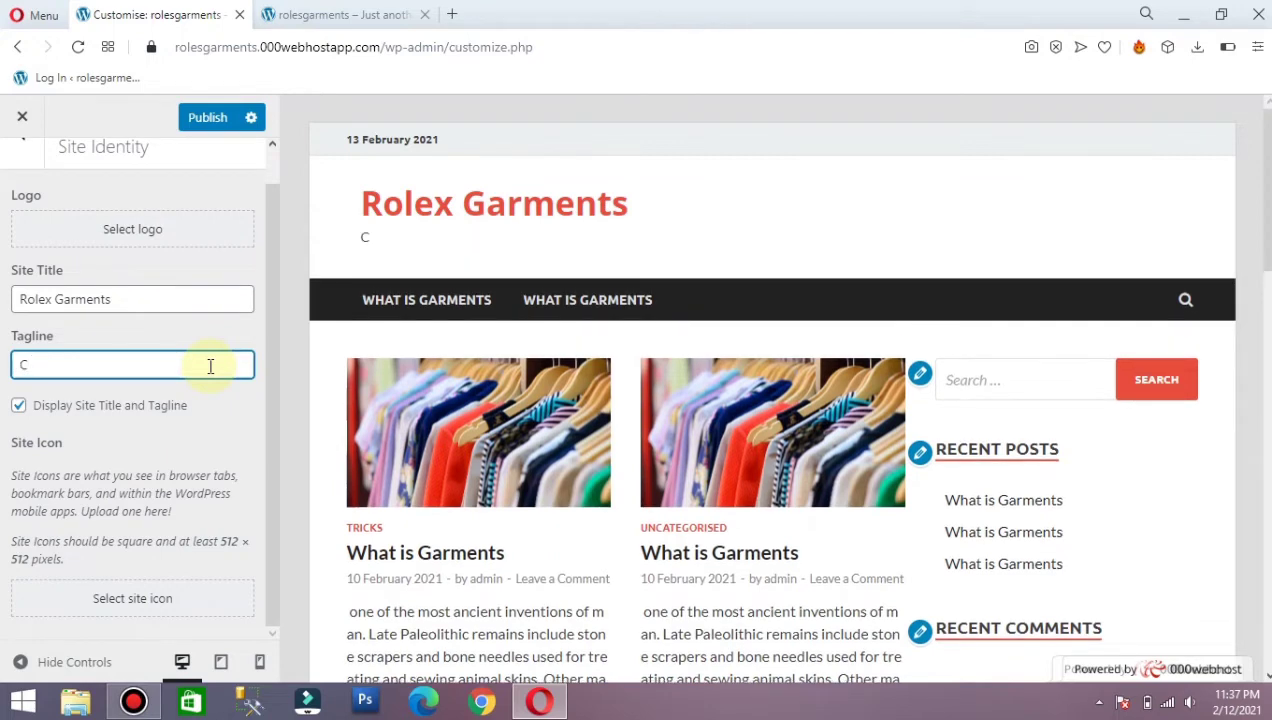
pyautogui.press('BackSpace')
pyautogui.write('No Compromize with Quality')
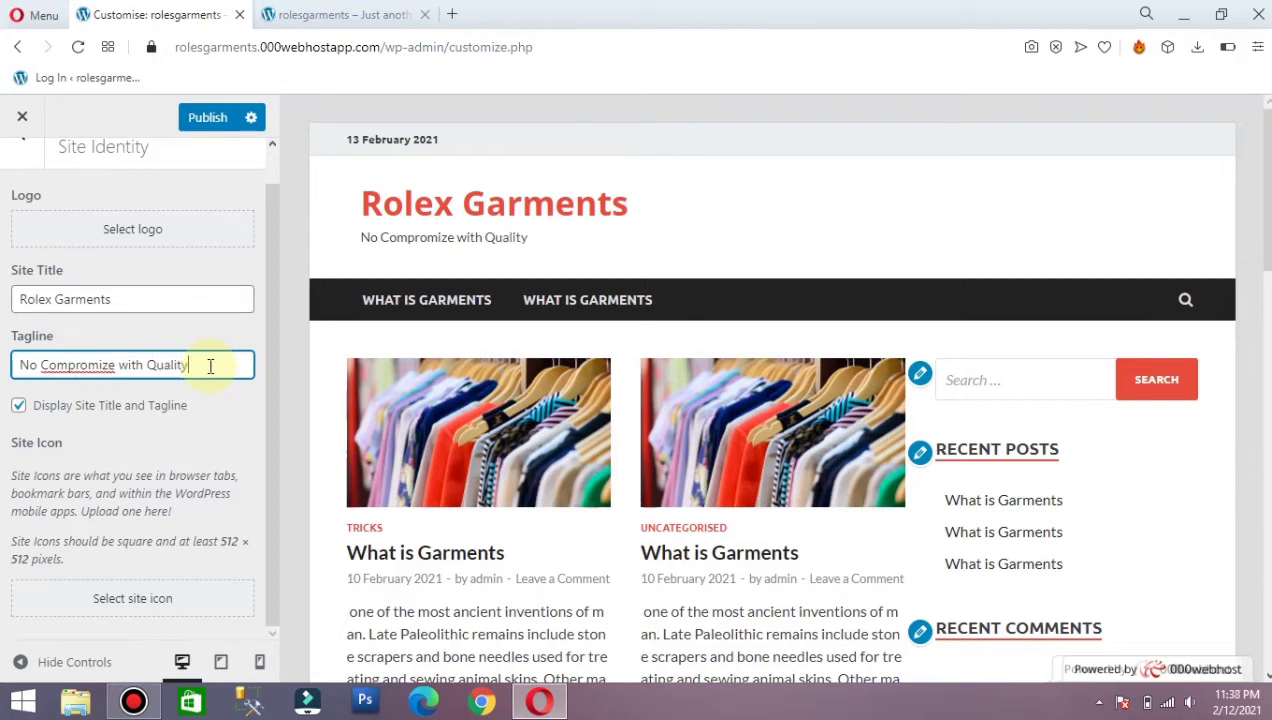
# - Disable the display of the site title and tagline, and return to the customiser's section list
pyautogui.click(270, 305)
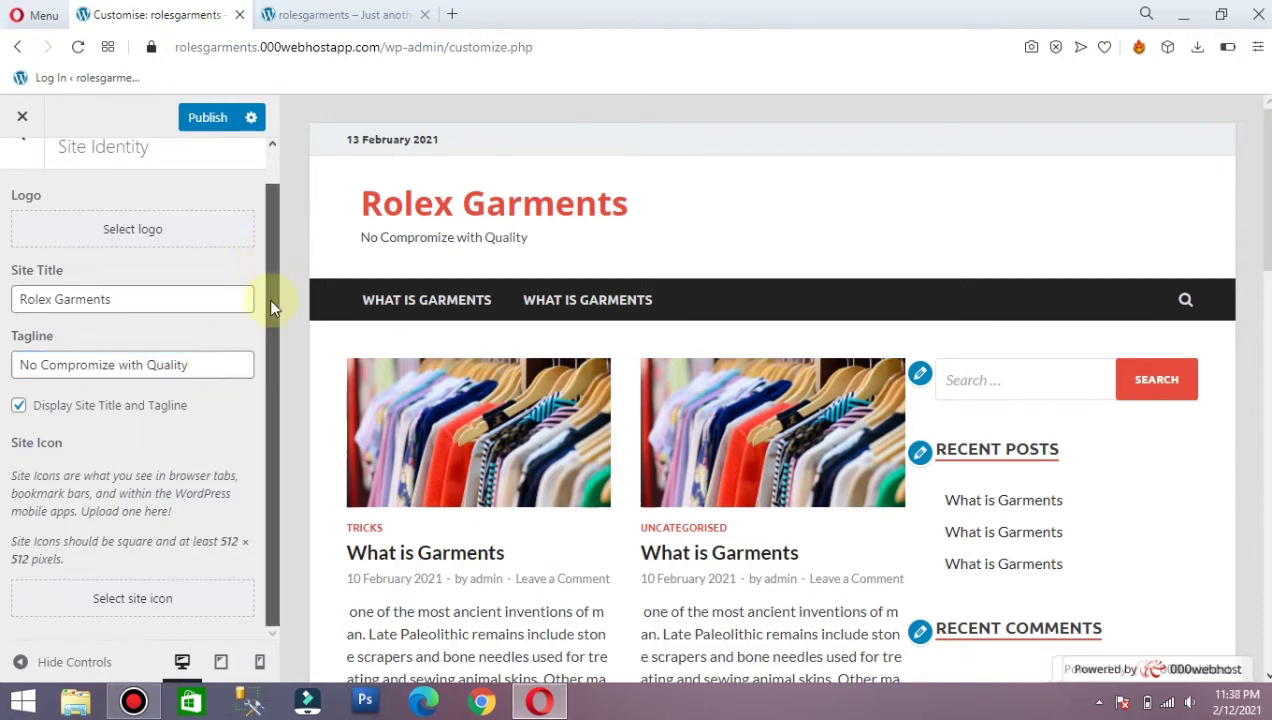
pyautogui.click(20, 408)
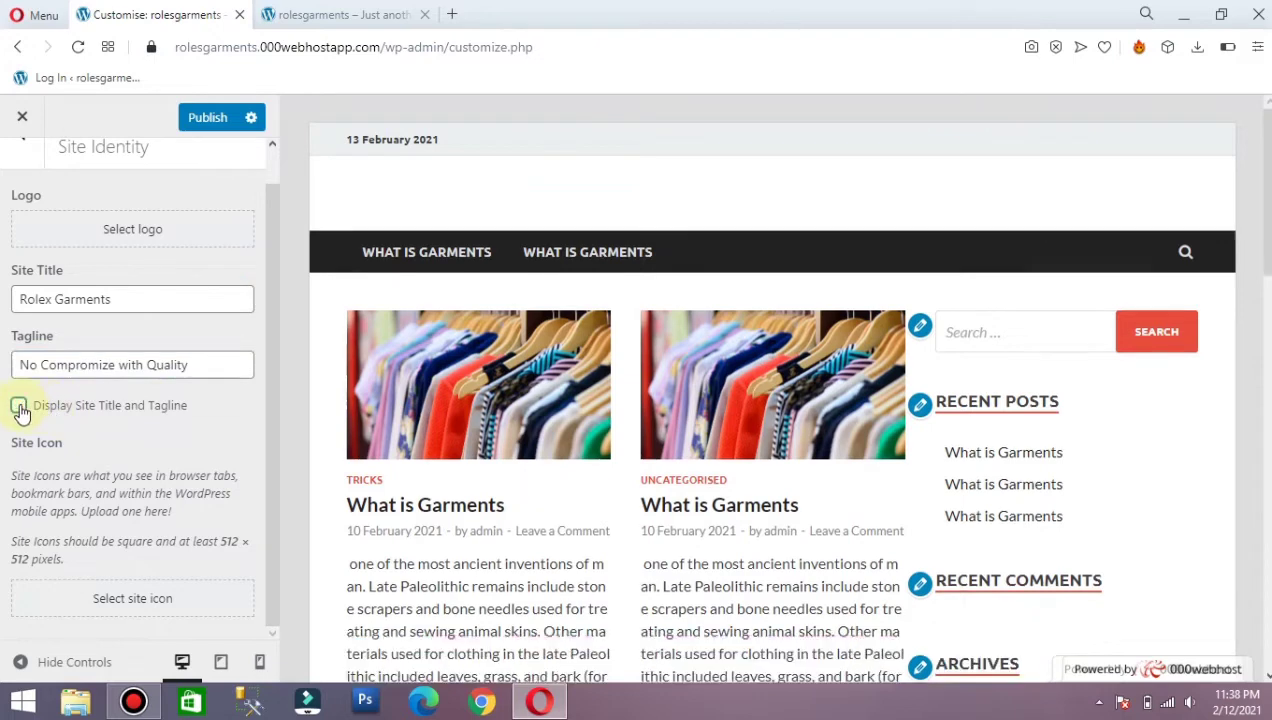
pyautogui.tripleClick(45, 290)
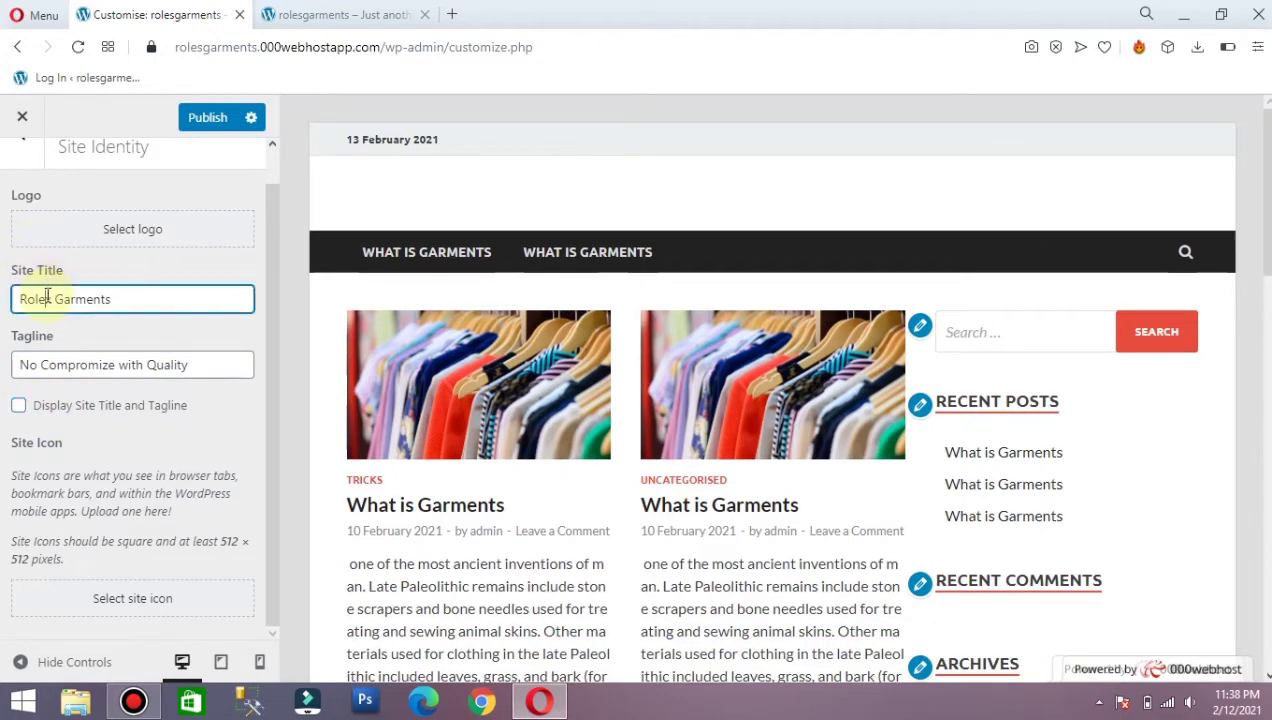
pyautogui.click(38, 367)
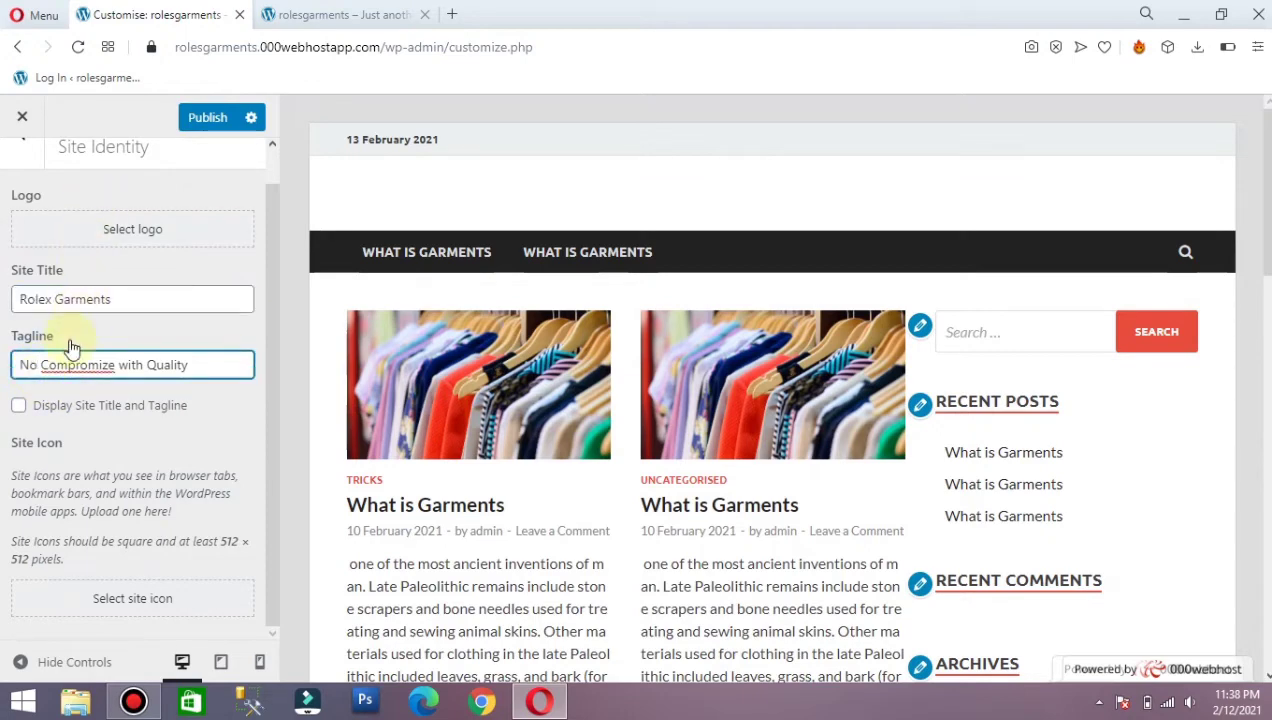
pyautogui.click(18, 407)
pyautogui.click(18, 406)
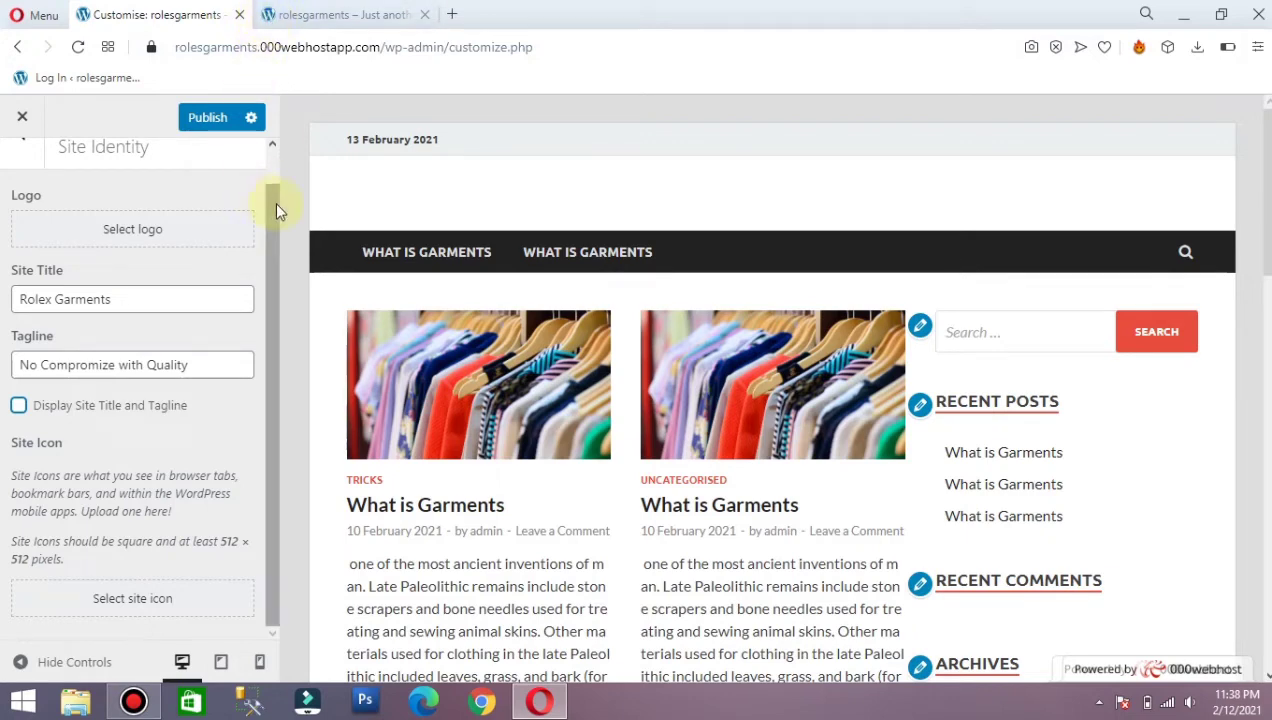
pyautogui.moveTo(274, 202); pyautogui.dragTo(274, 165)
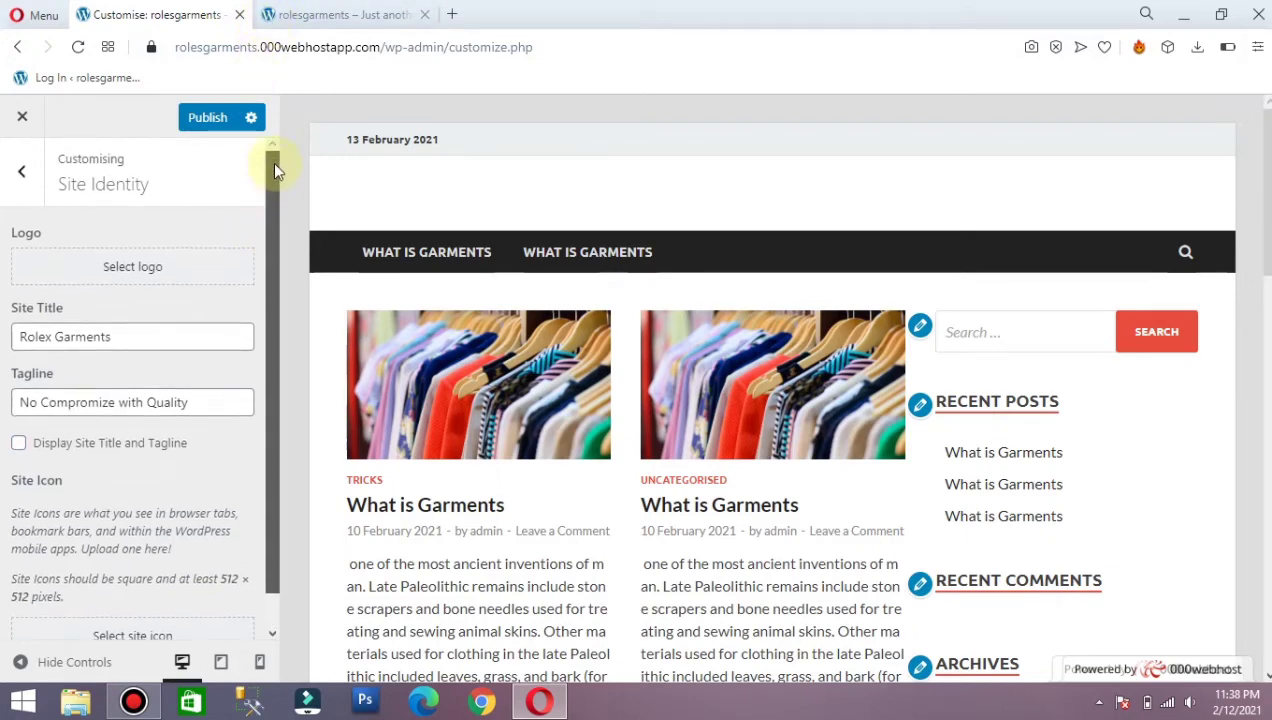
pyautogui.click(18, 192)
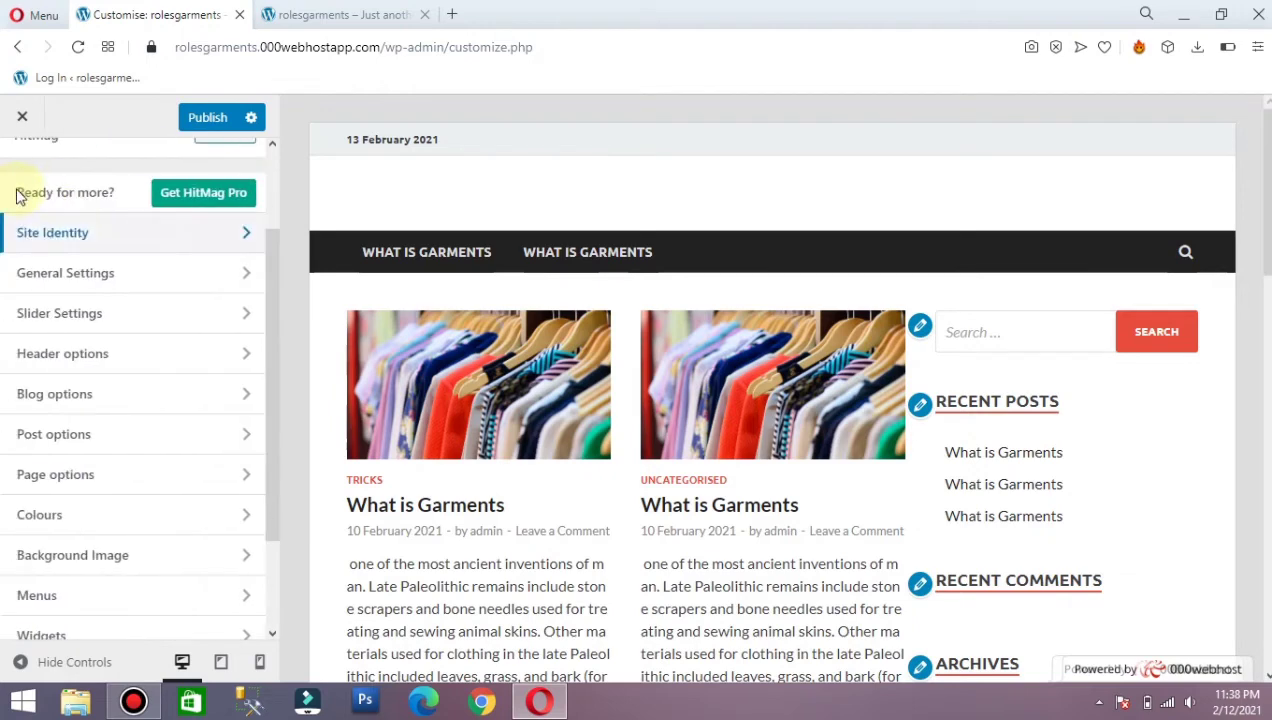
# - Preview the site with Boxed Layout off in the general settings, and turn it back on
pyautogui.click(172, 285)
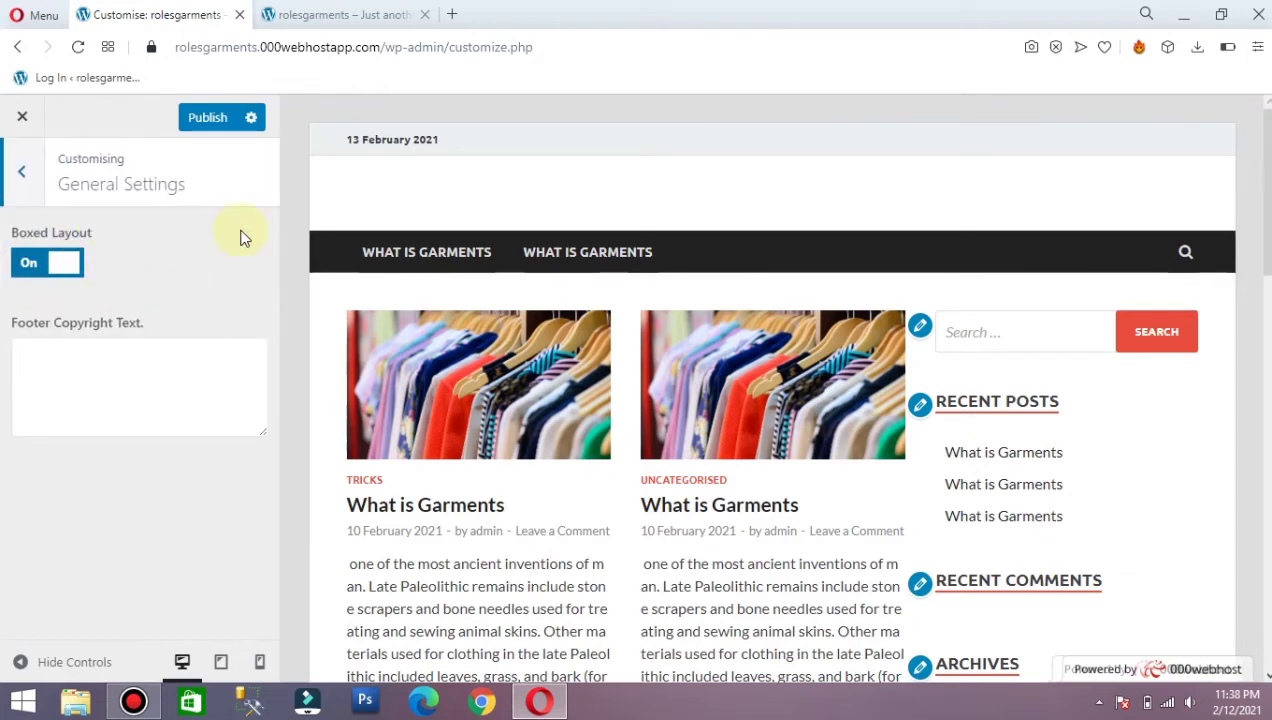
pyautogui.click(28, 263)
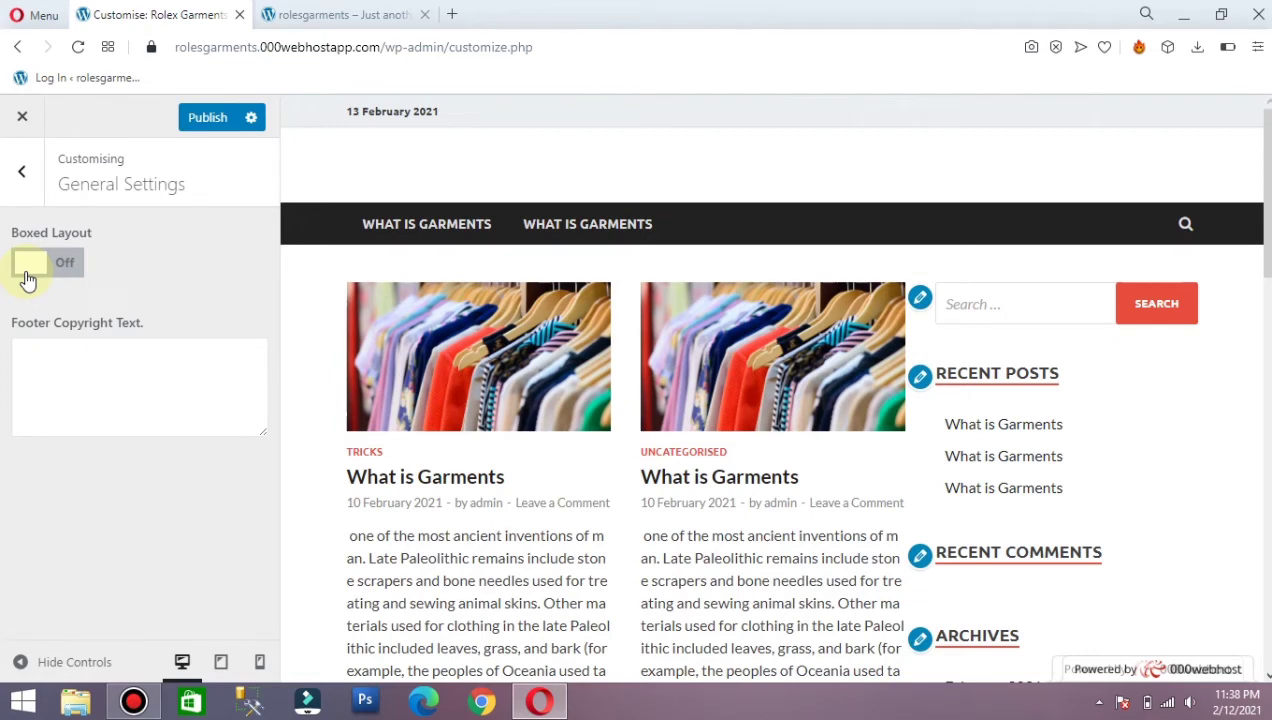
pyautogui.click(28, 265)
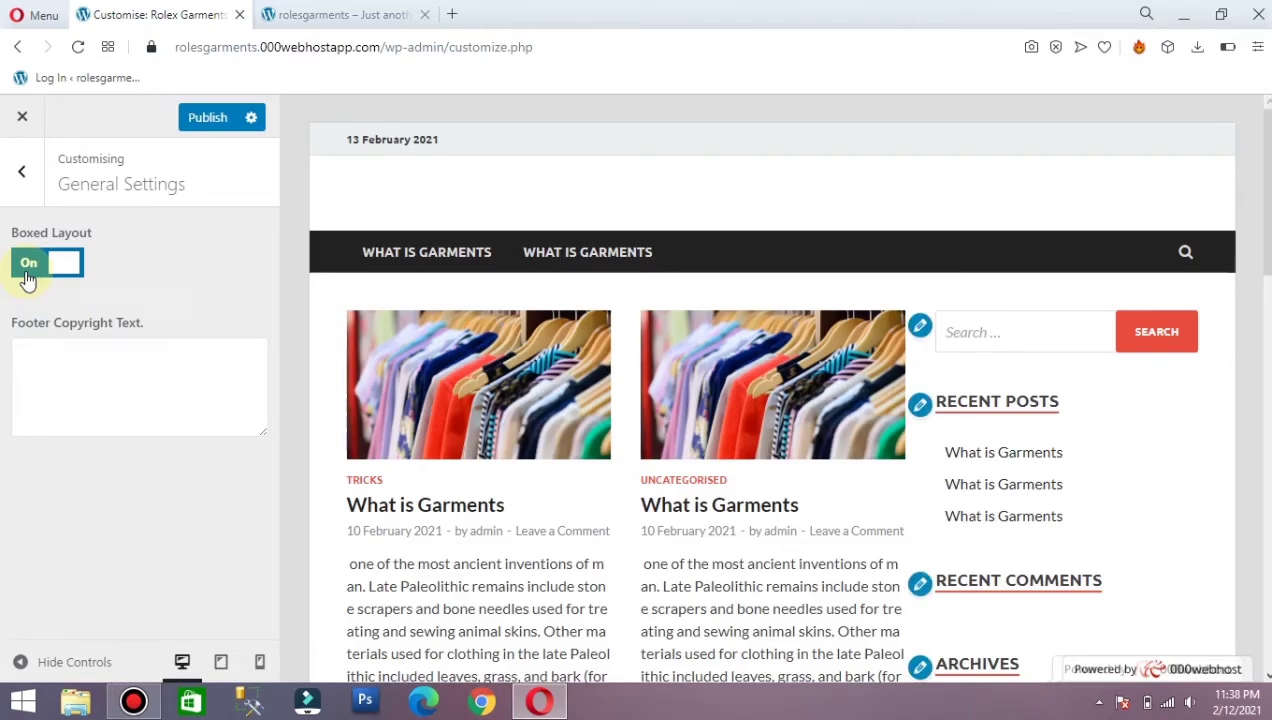
pyautogui.click(14, 190)
# - Examine the featured slider settings and the category choice for slider posts
pyautogui.click(116, 327)
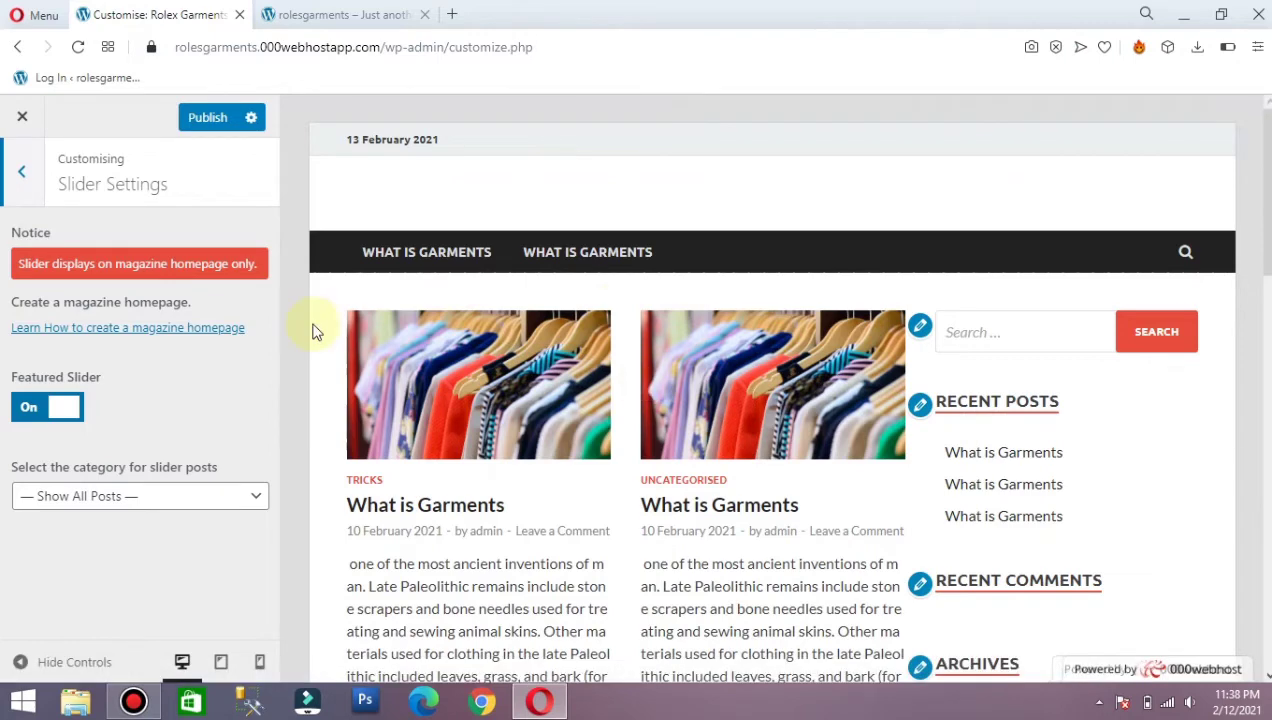
pyautogui.click(176, 504)
pyautogui.click(178, 510)
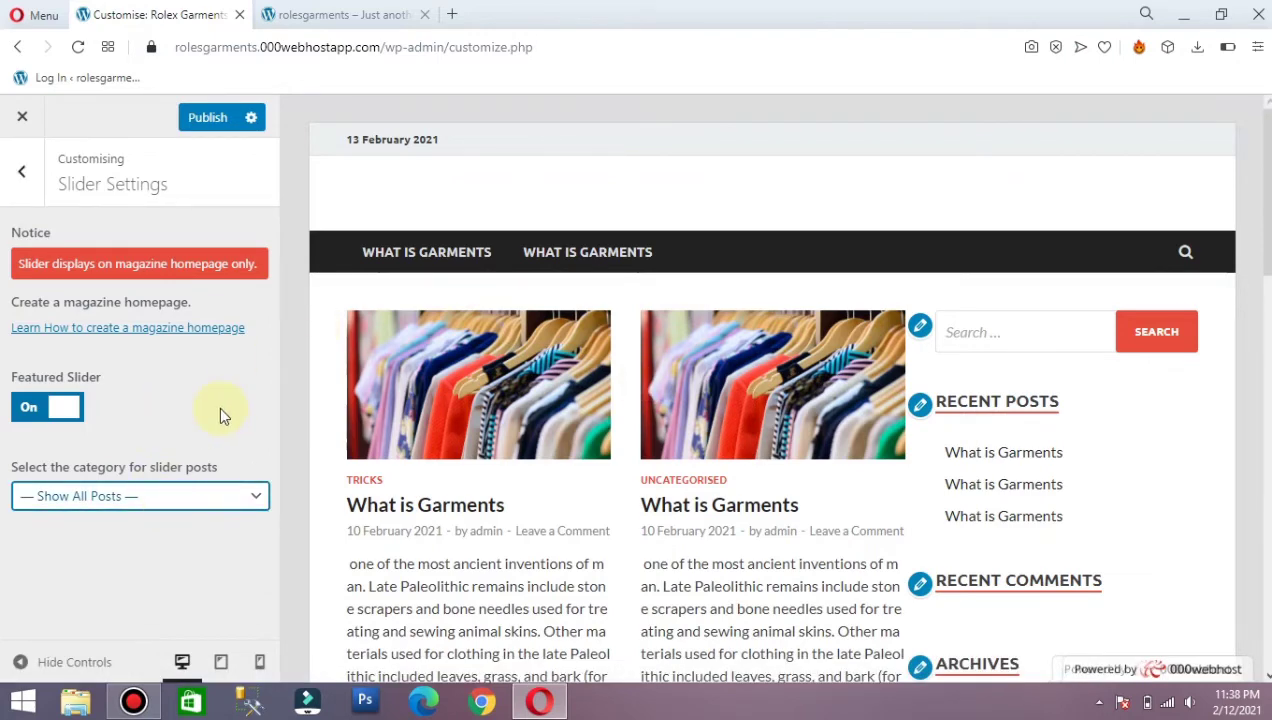
pyautogui.click(24, 174)
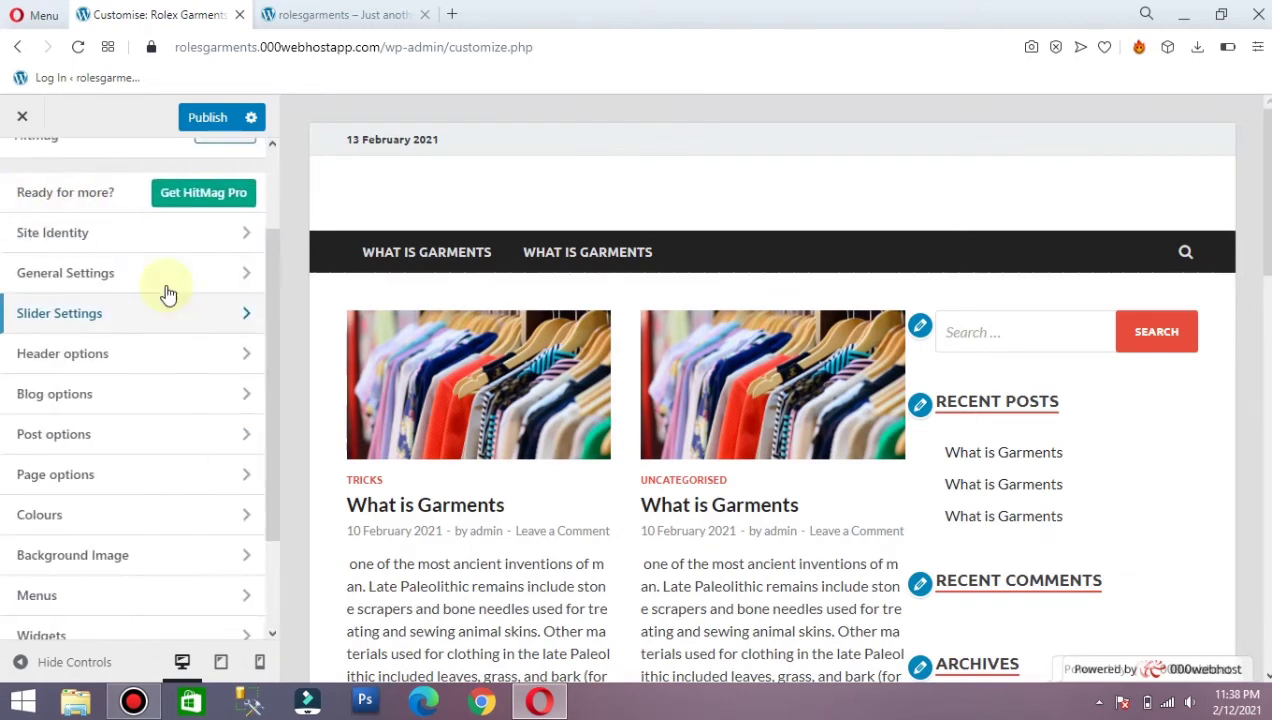
# - Preview the header with the top bar hidden, and set the top bar back to Show
pyautogui.click(196, 354)
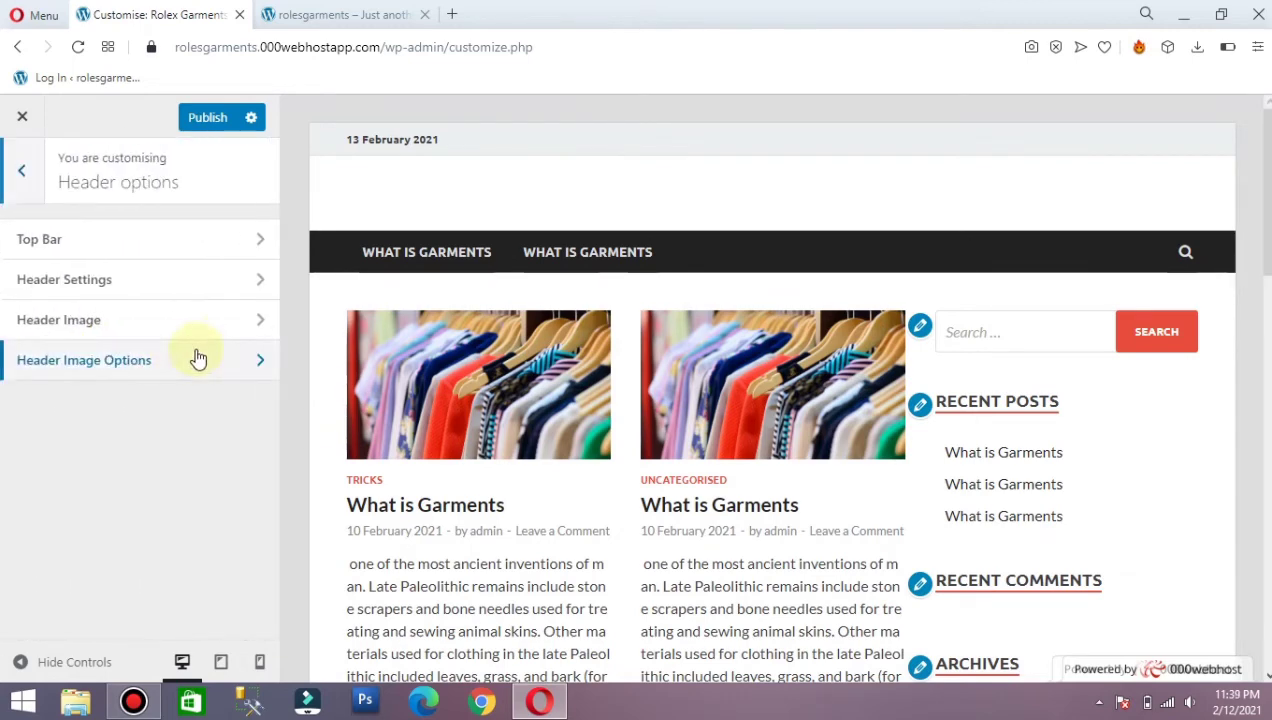
pyautogui.click(166, 245)
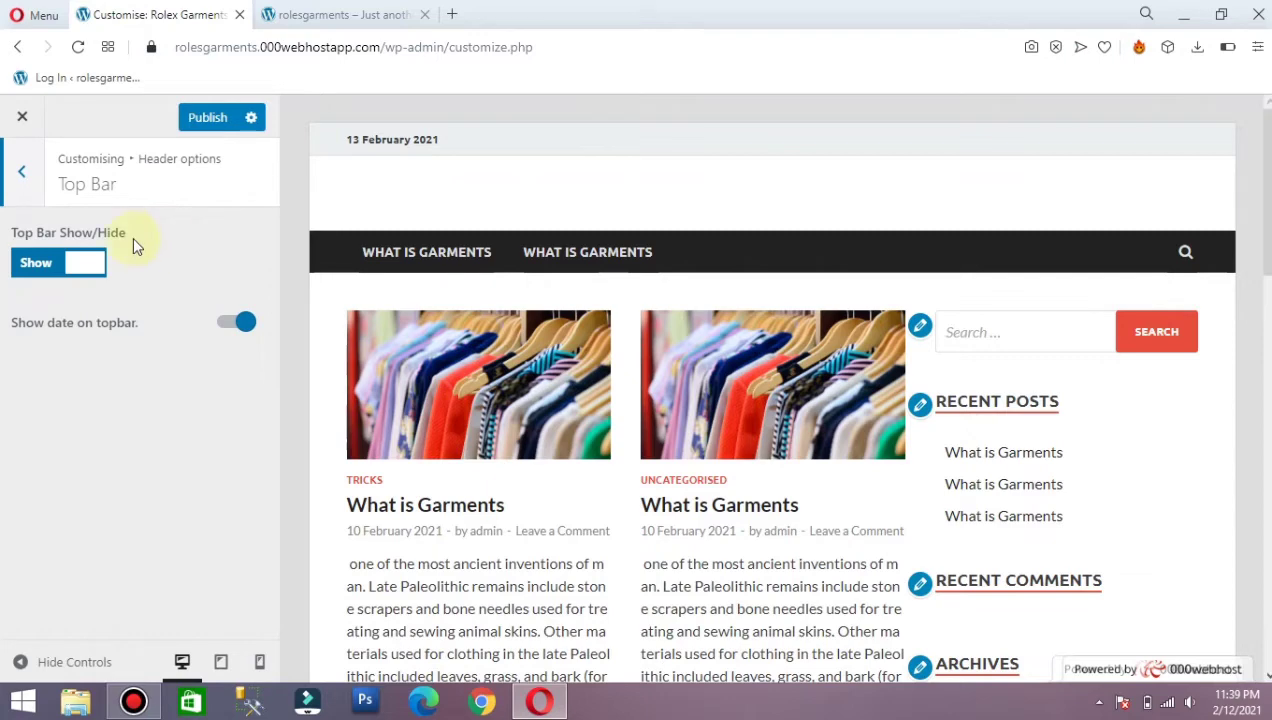
pyautogui.click(86, 274)
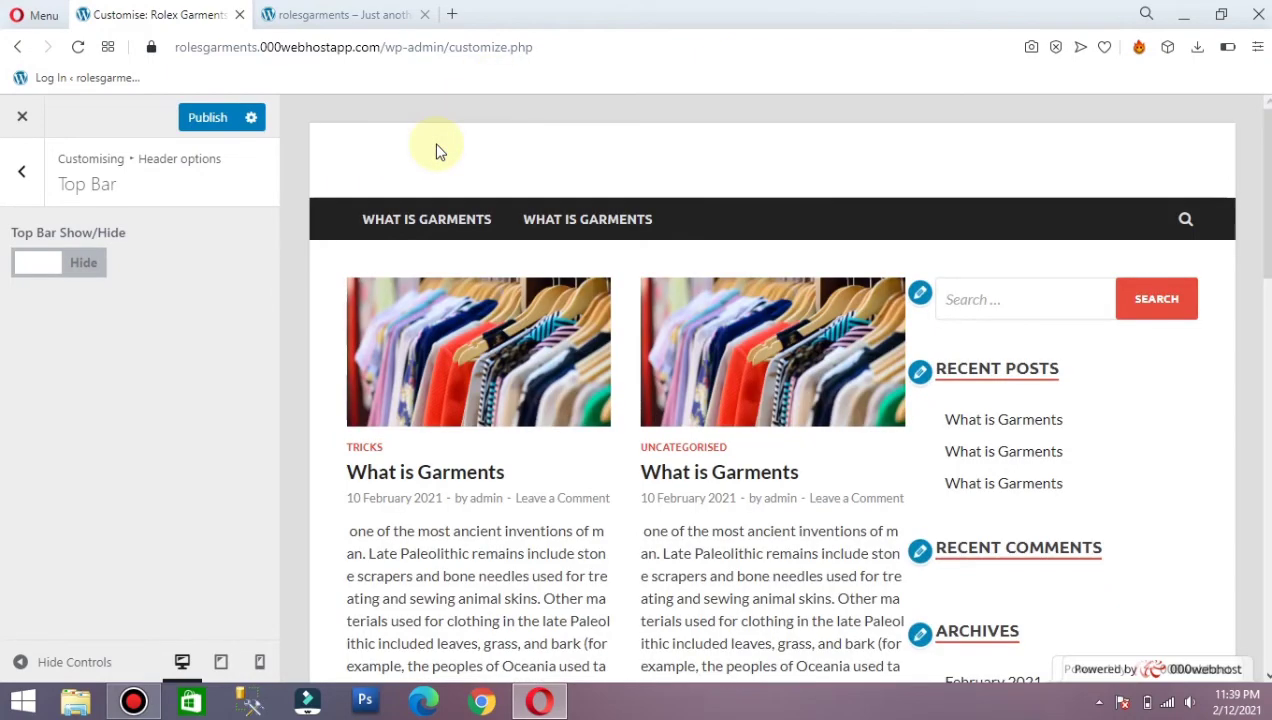
pyautogui.click(52, 262)
pyautogui.click(25, 200)
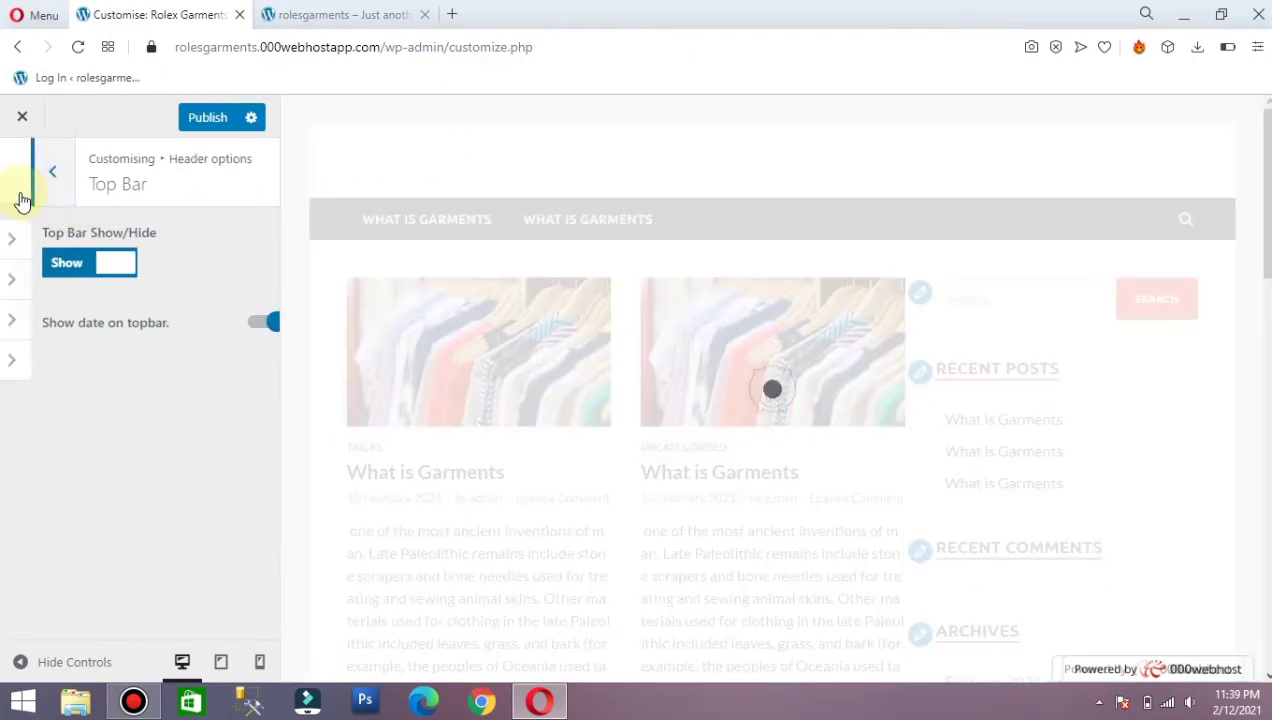
# - Review the header's search icon setting, its header image and the header image position options
pyautogui.click(241, 289)
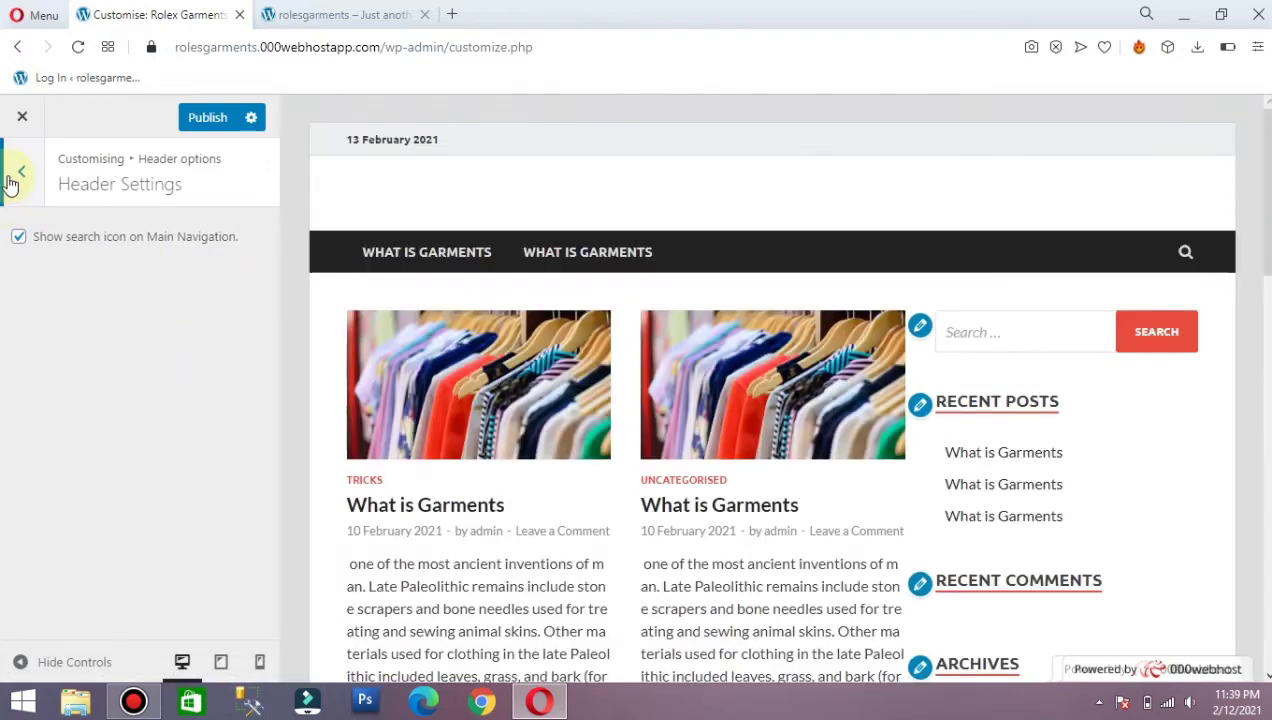
pyautogui.click(25, 172)
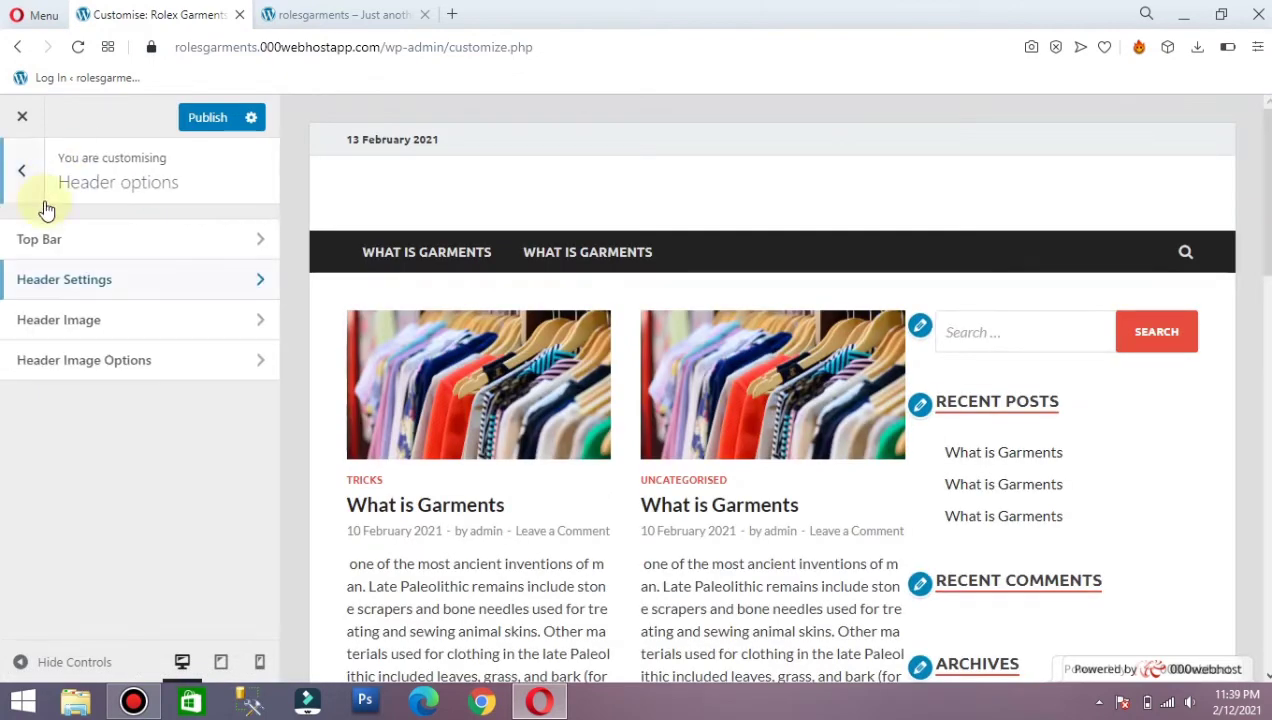
pyautogui.click(193, 320)
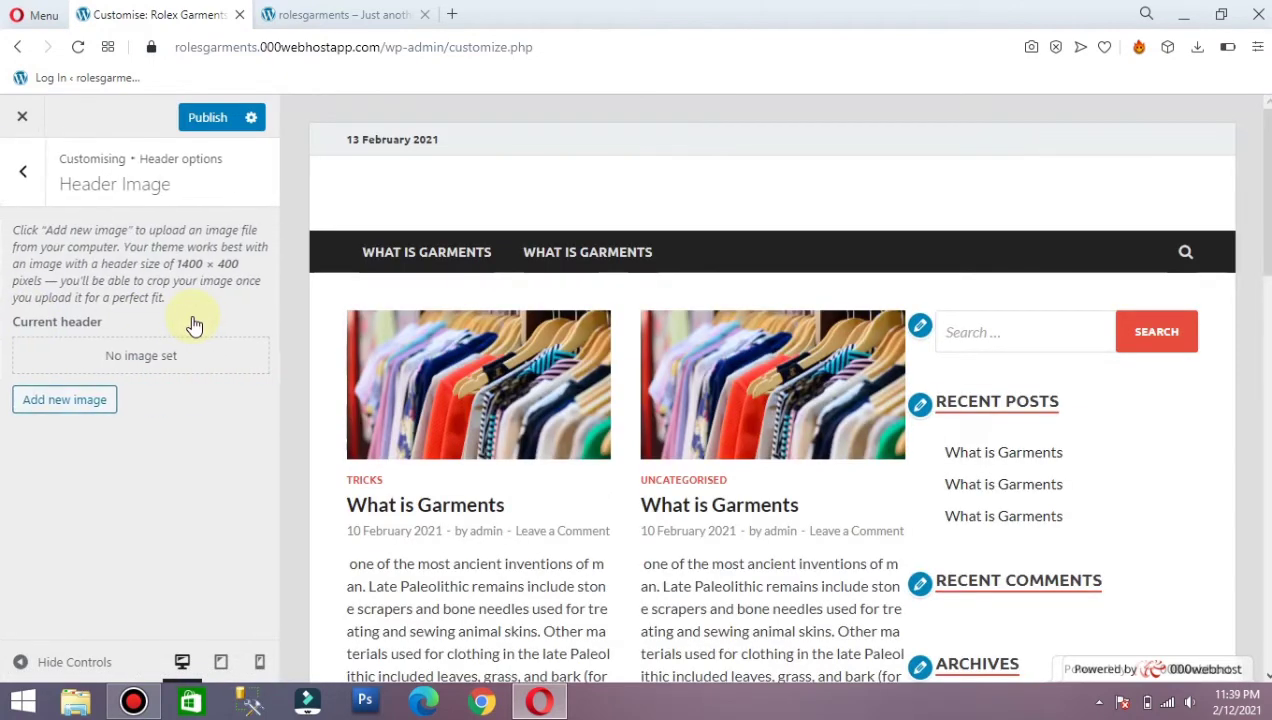
pyautogui.click(23, 205)
pyautogui.click(62, 372)
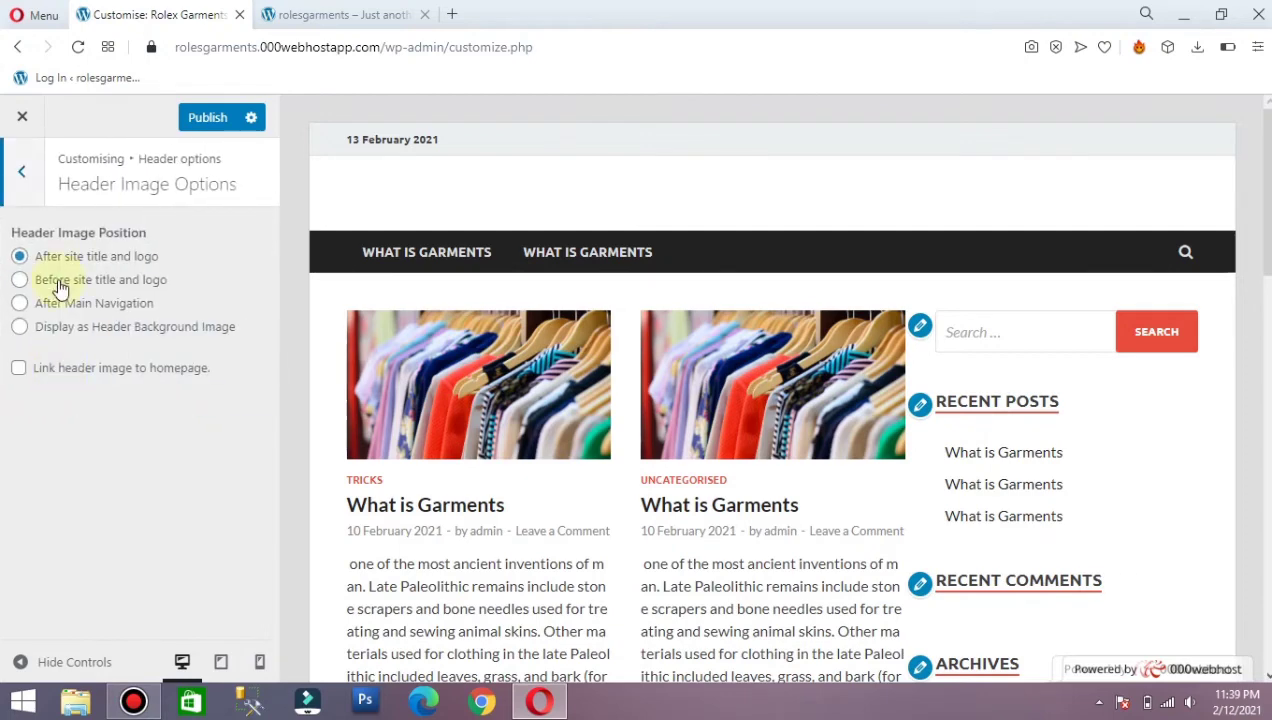
pyautogui.click(26, 200)
pyautogui.click(28, 198)
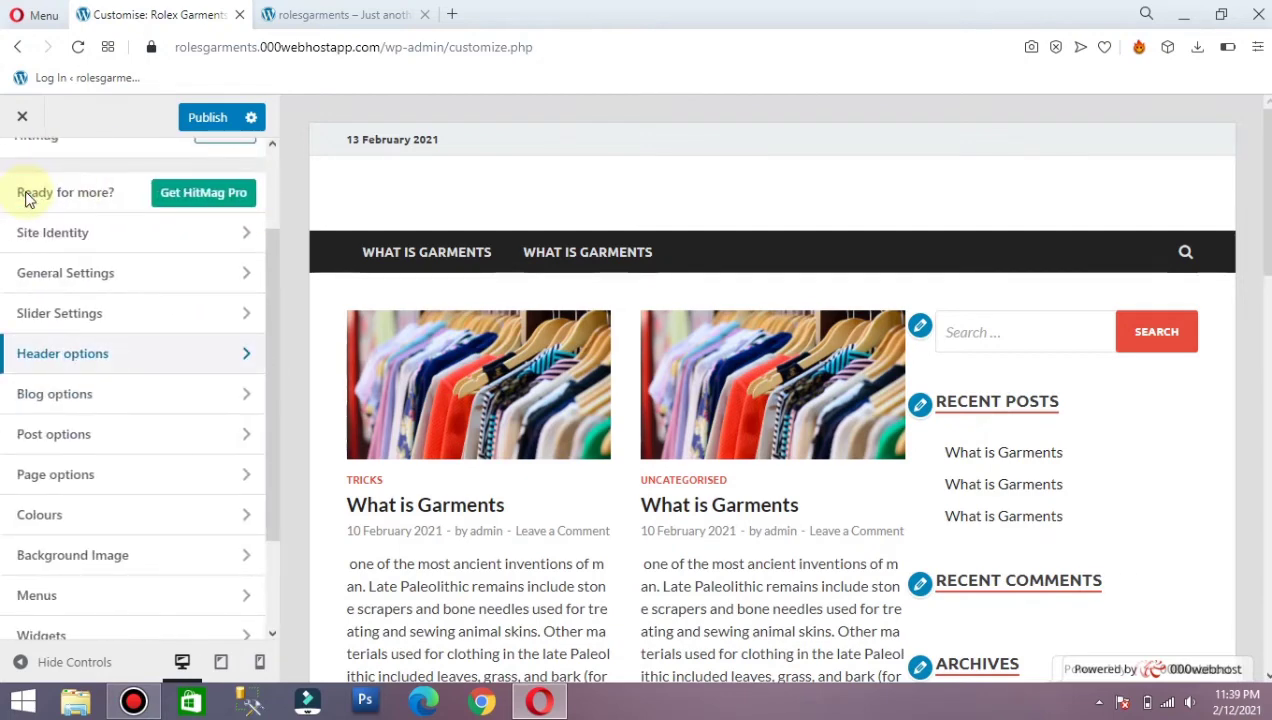
# - Set garments.jpg from the media library as the site's background image
pyautogui.moveTo(271, 378); pyautogui.dragTo(258, 467)
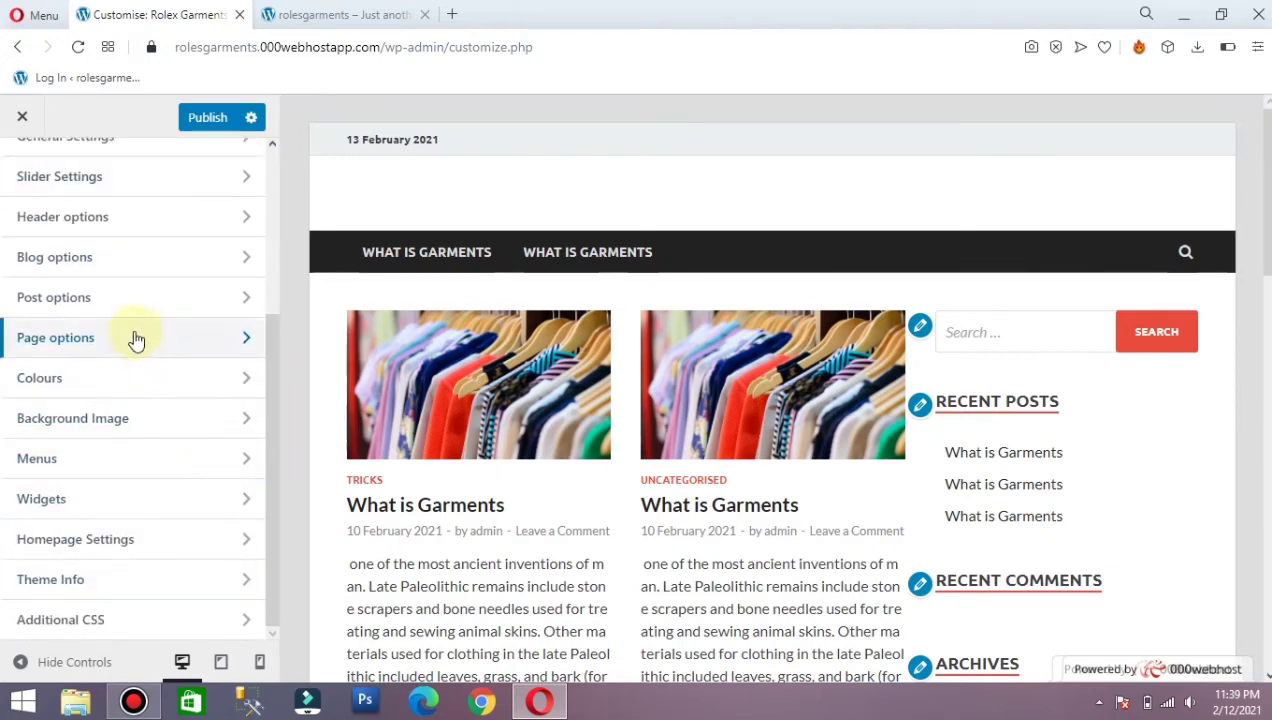
pyautogui.click(135, 430)
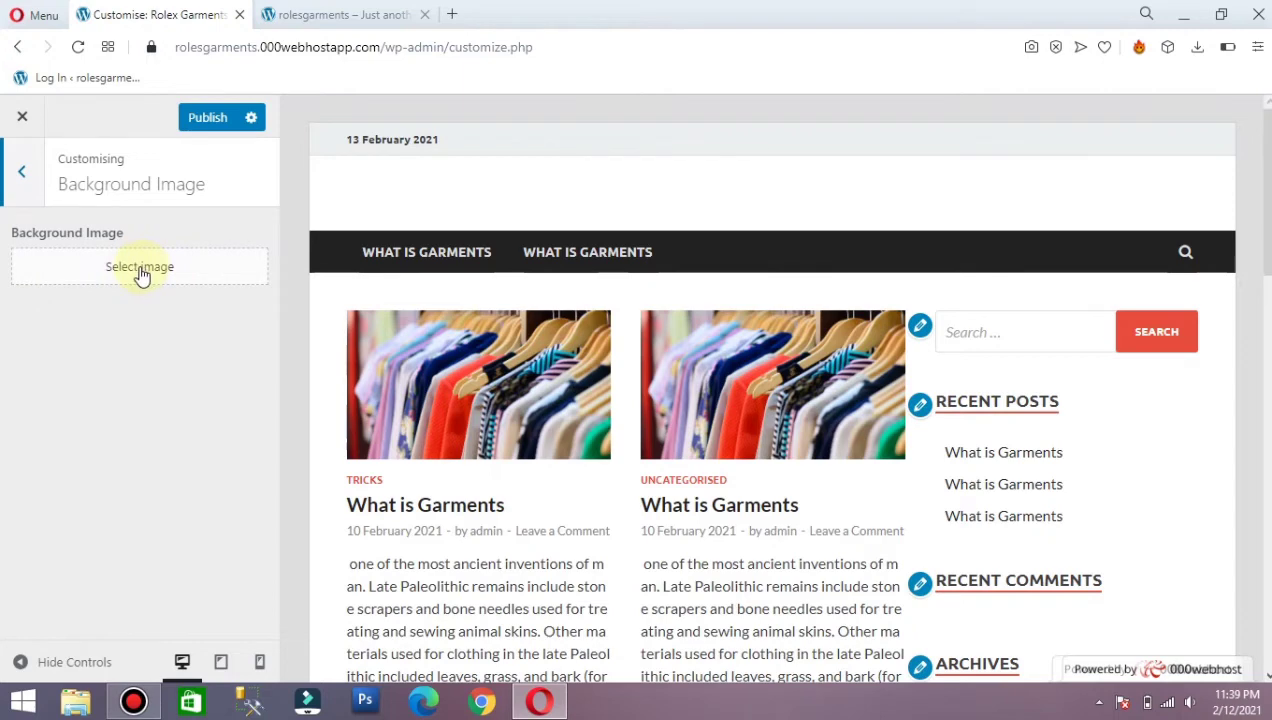
pyautogui.click(141, 270)
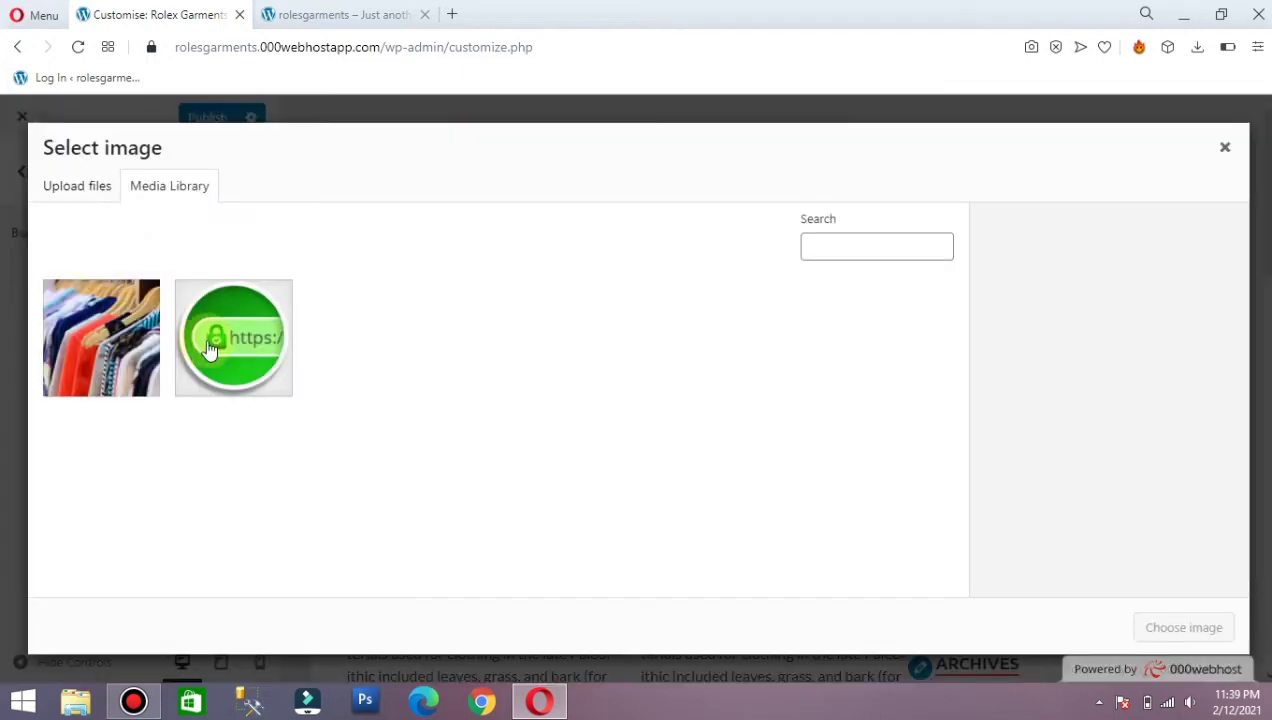
pyautogui.click(125, 335)
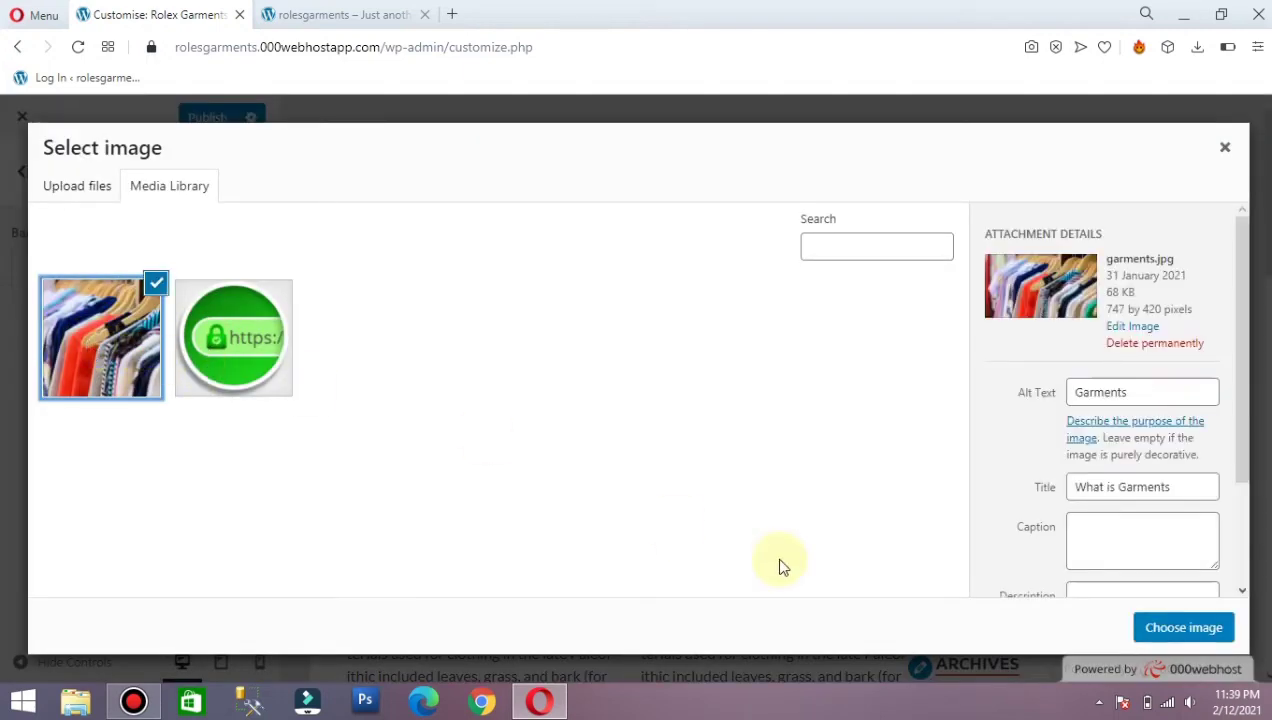
pyautogui.click(1187, 627)
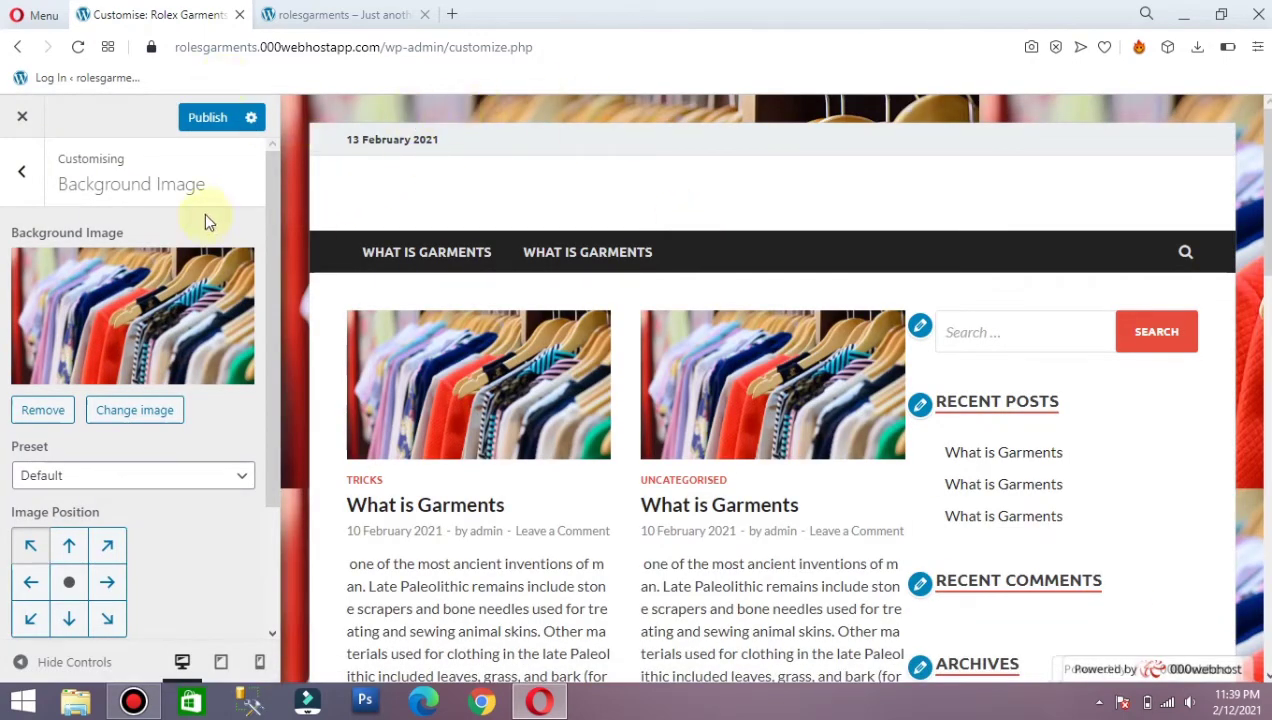
pyautogui.click(22, 175)
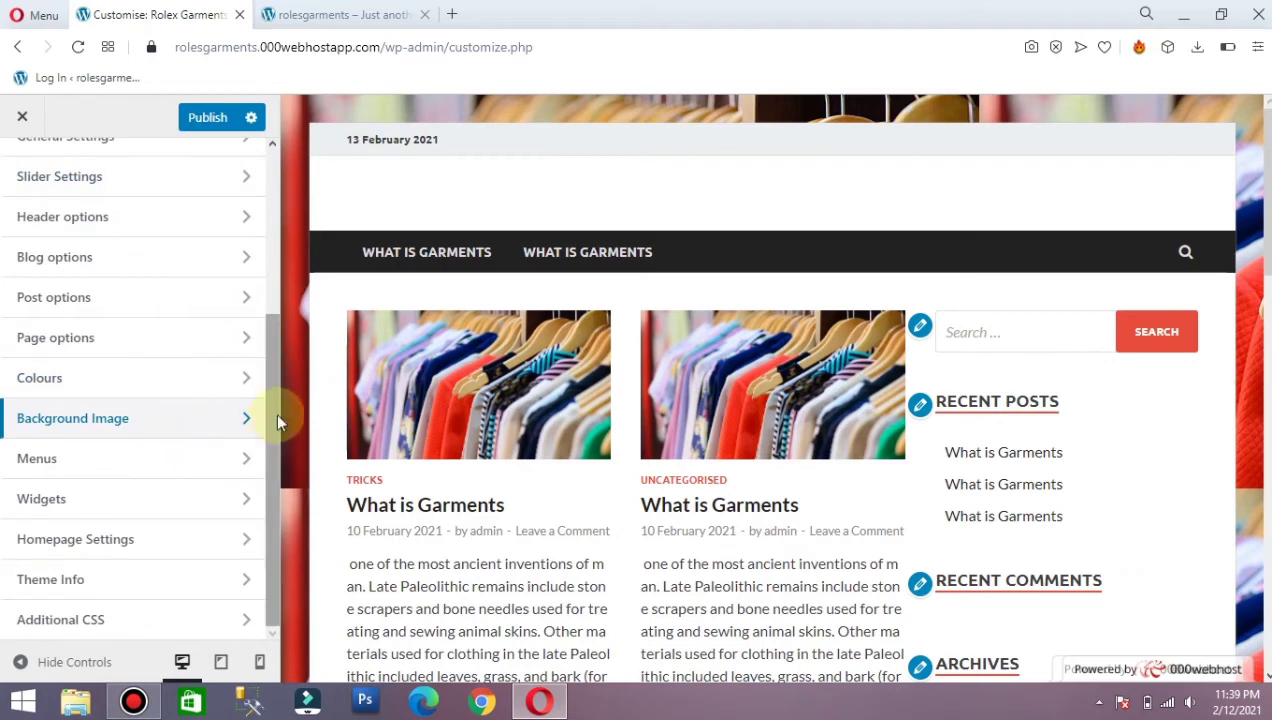
# - Preview the homepage as a static page, using the What is Garments page as the homepage
pyautogui.click(218, 546)
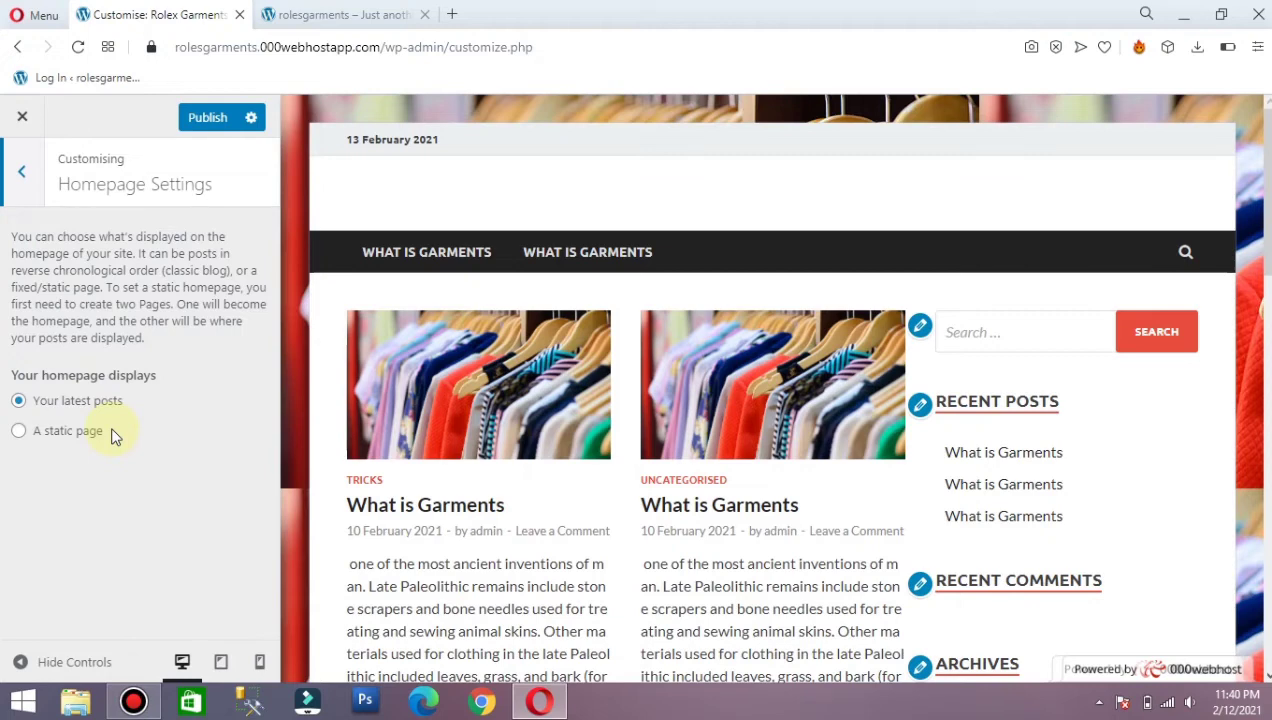
pyautogui.click(84, 442)
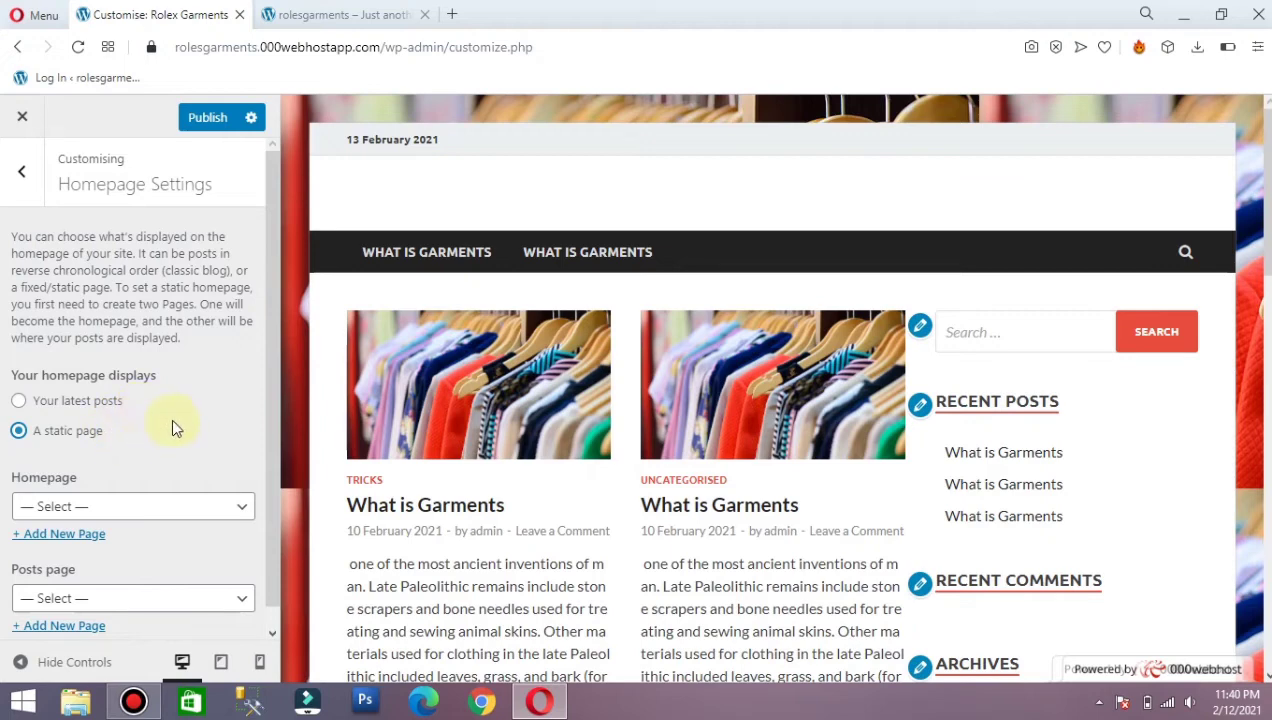
pyautogui.scroll(-1, 270, 455)
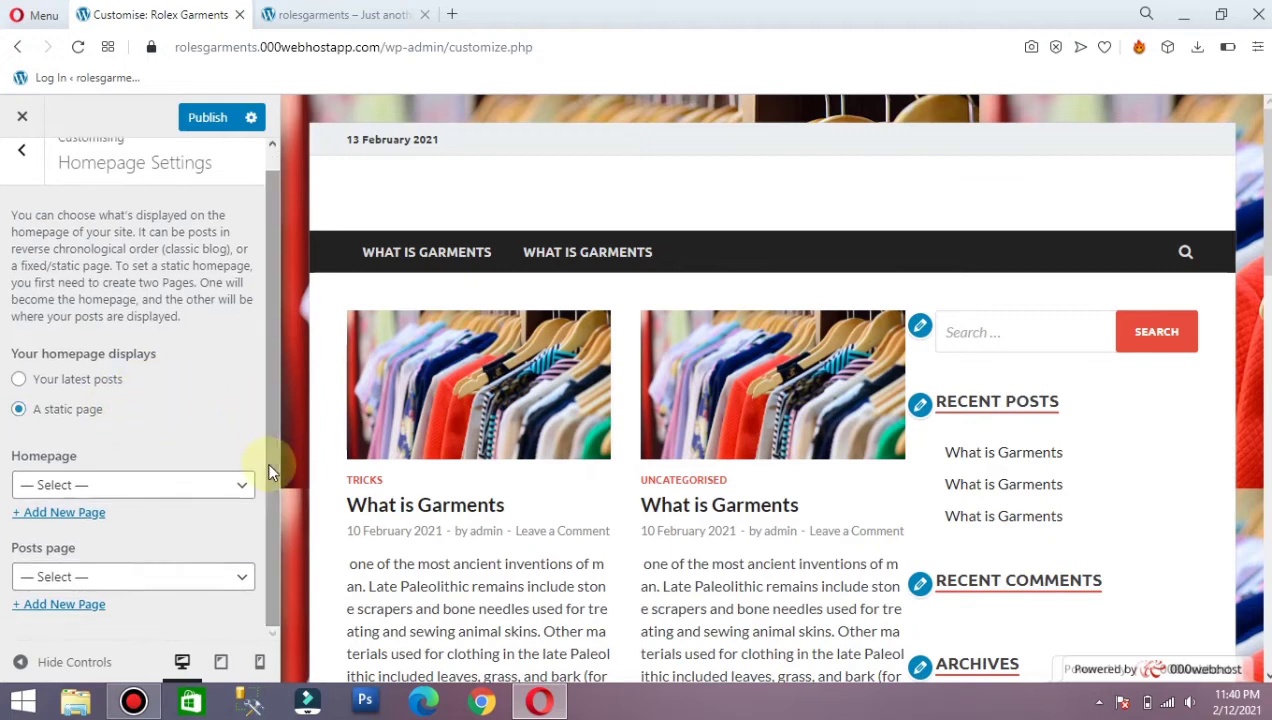
pyautogui.click(219, 487)
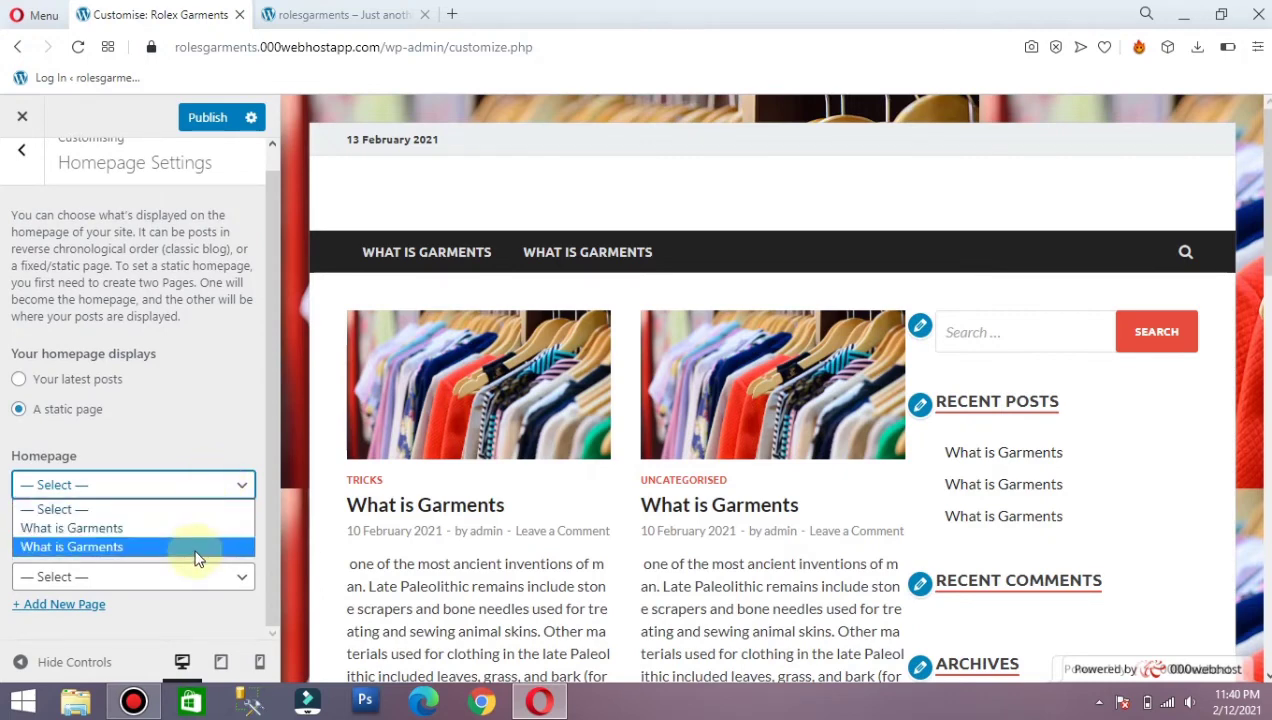
pyautogui.click(213, 459)
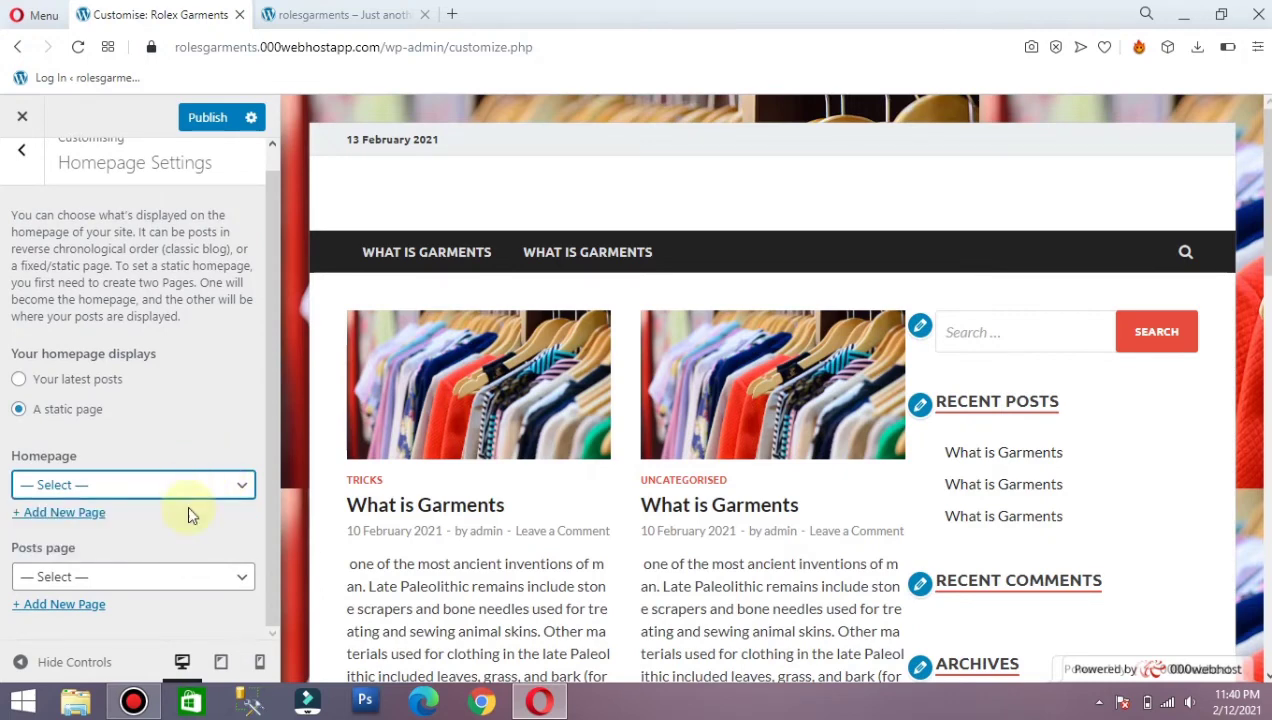
pyautogui.click(183, 500)
pyautogui.click(165, 529)
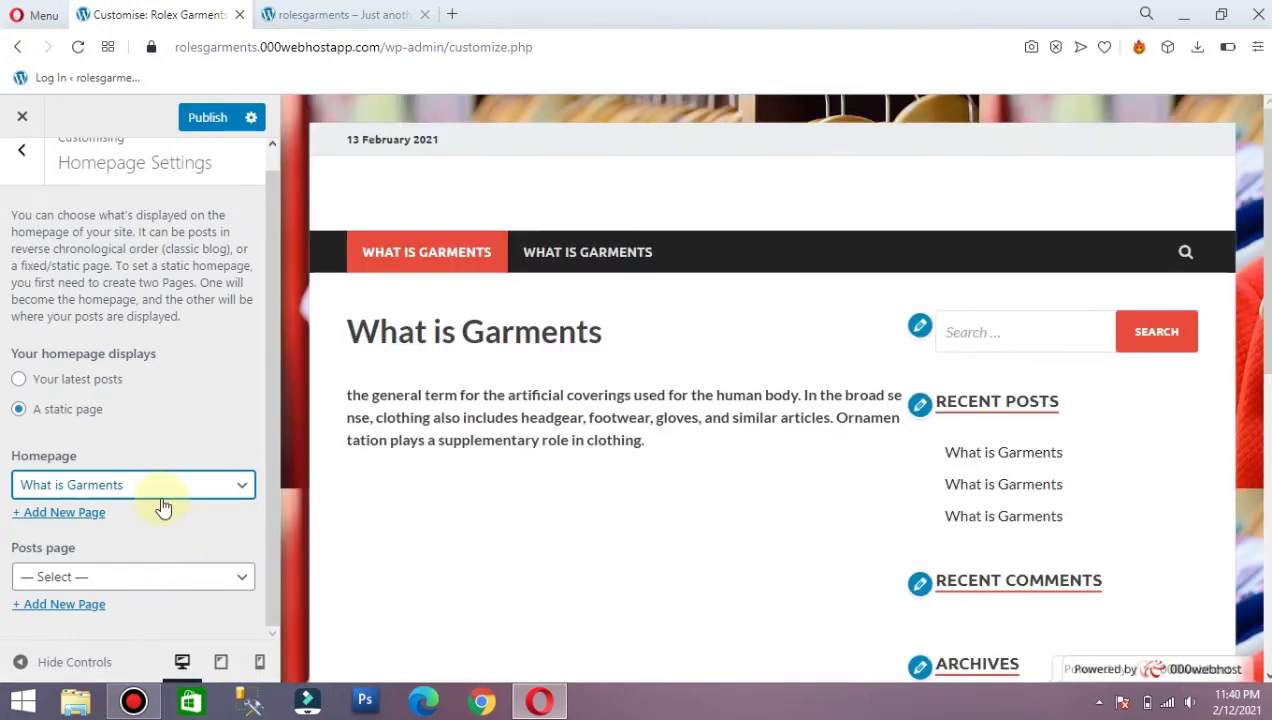
# - Clear the static homepage selection and set the homepage back to displaying the latest posts
pyautogui.click(160, 497)
pyautogui.click(156, 510)
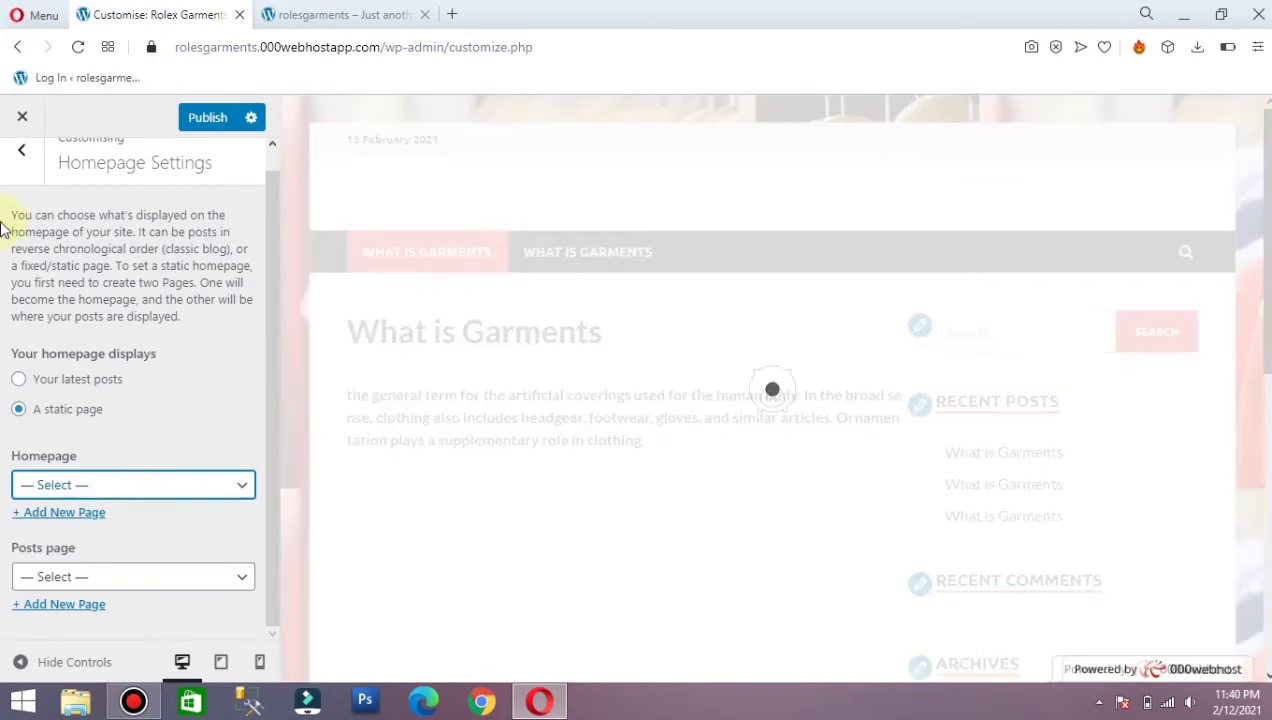
pyautogui.click(24, 160)
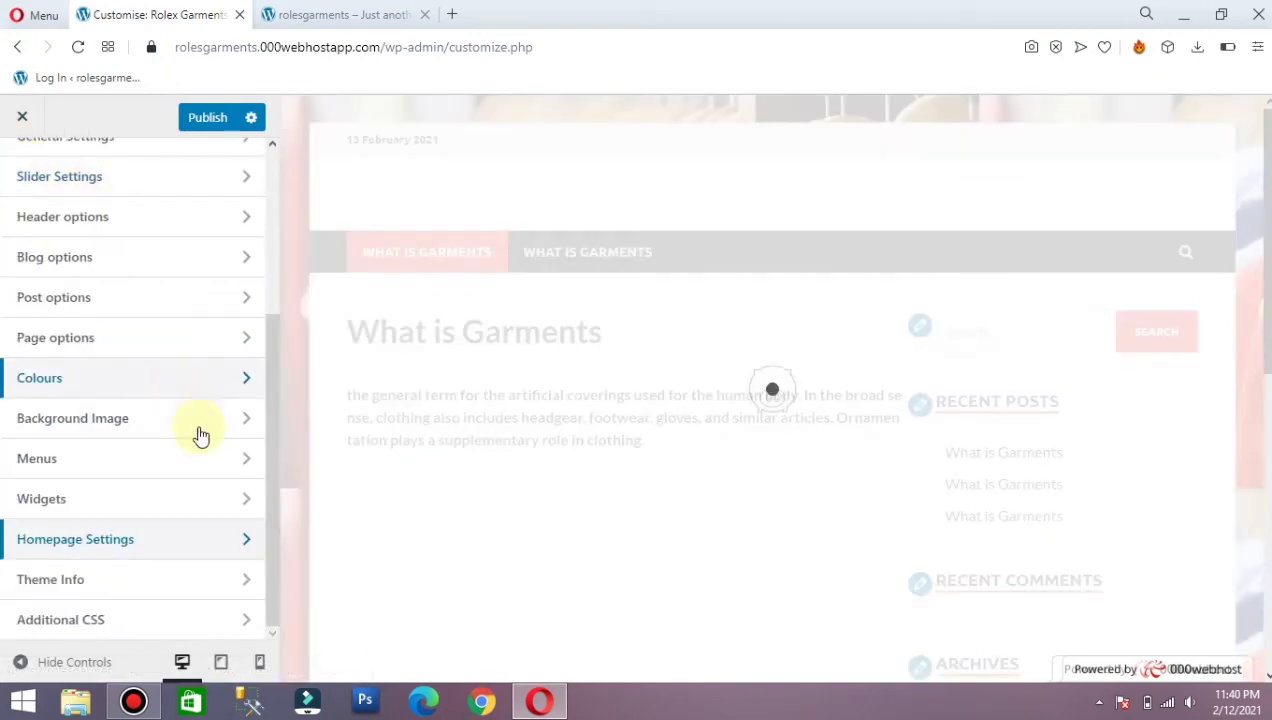
pyautogui.click(156, 540)
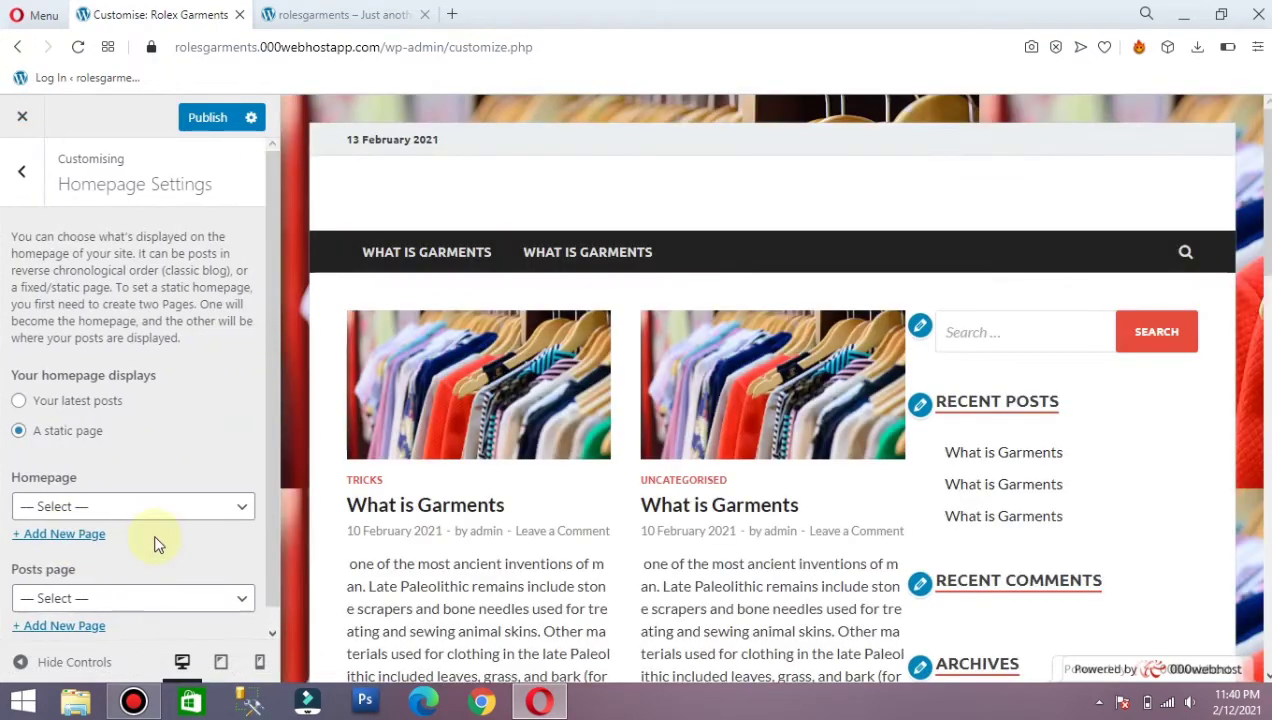
pyautogui.click(108, 405)
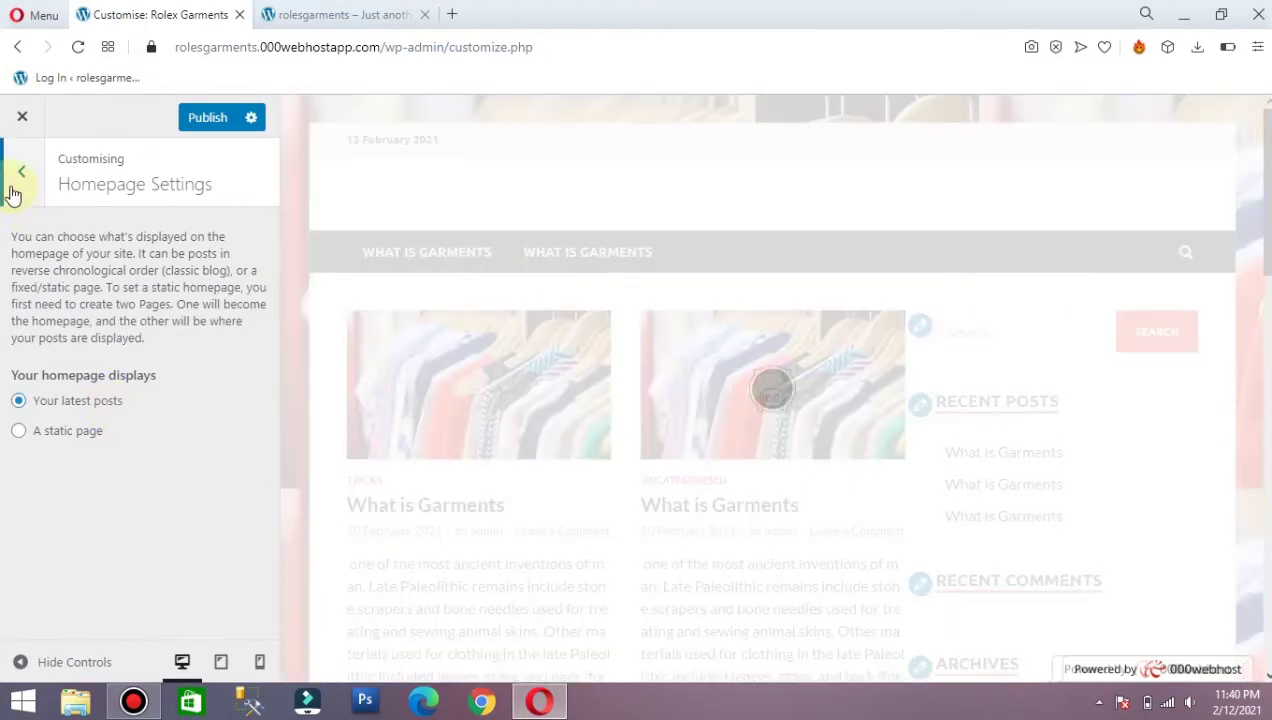
pyautogui.click(21, 171)
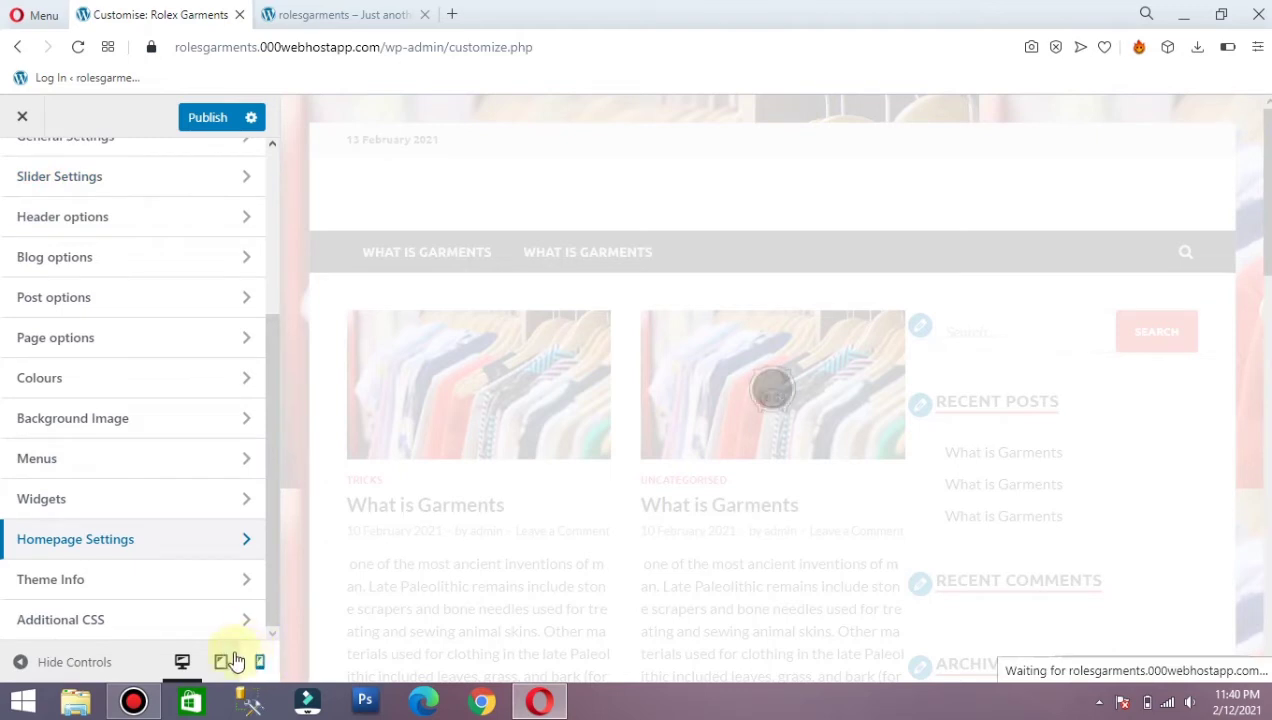
# - Preview the site in the mobile and tablet layouts, and return to the desktop preview
pyautogui.click(259, 662)
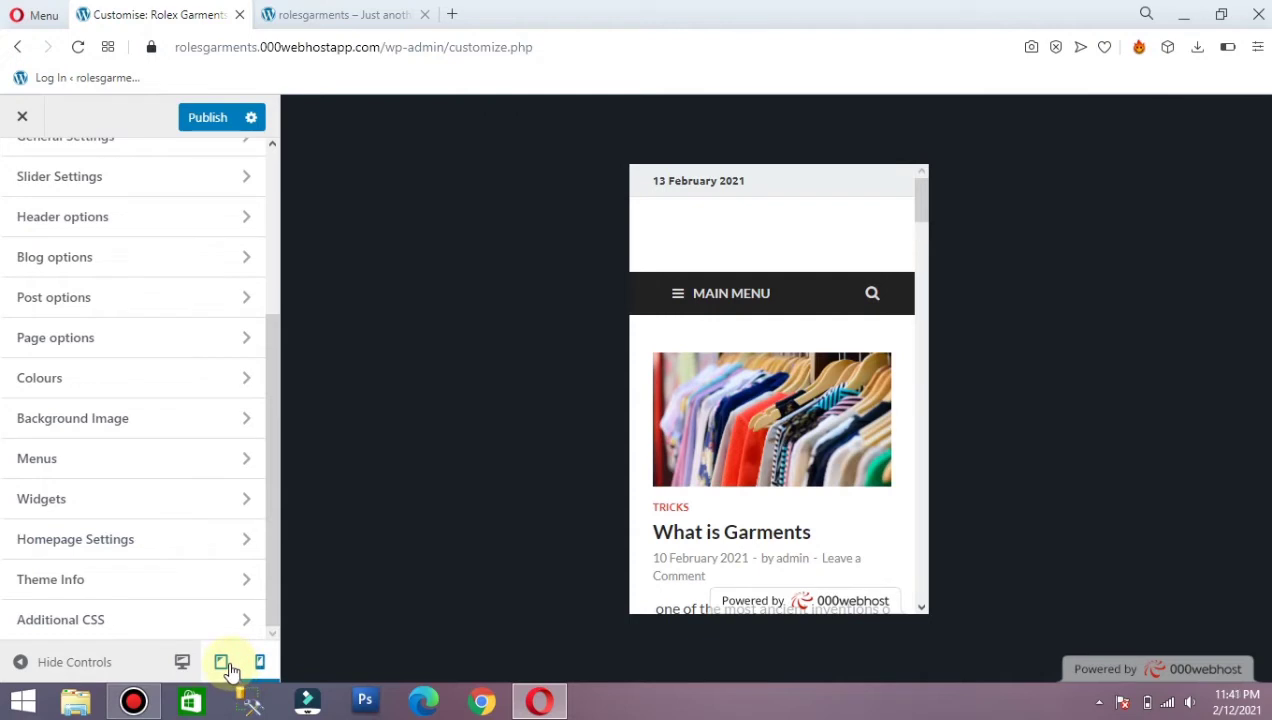
pyautogui.click(224, 665)
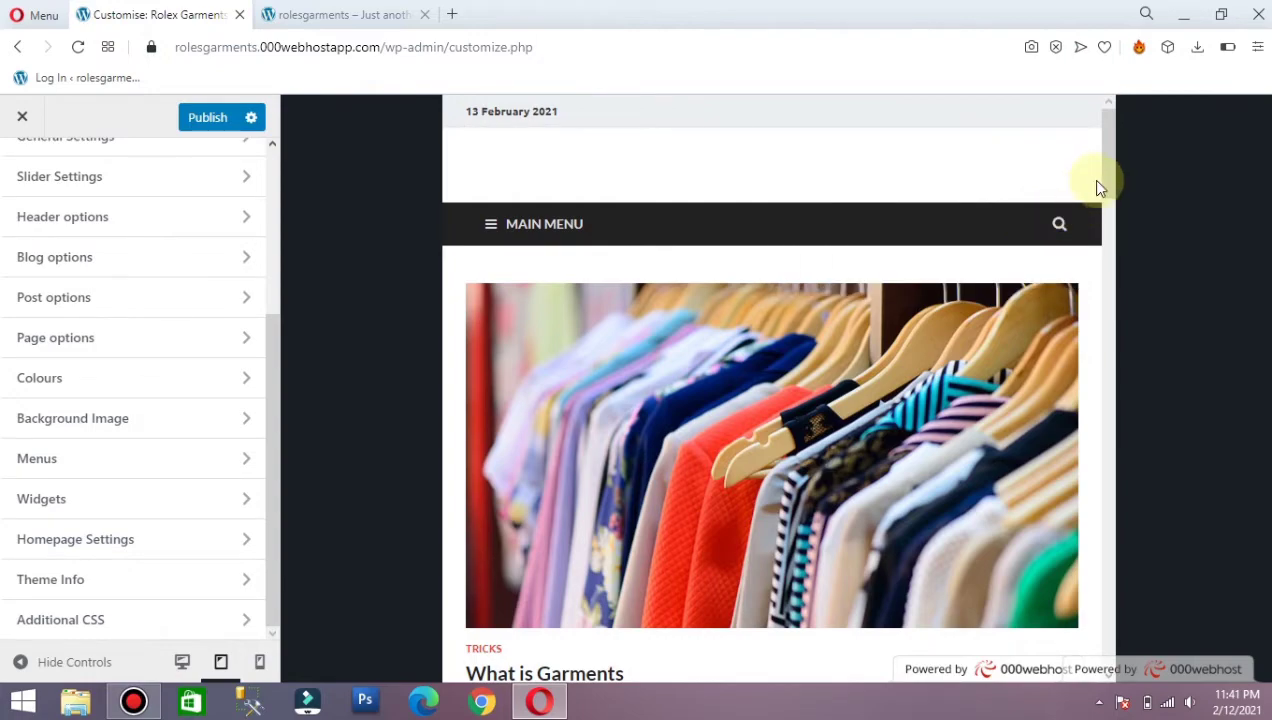
pyautogui.moveTo(1108, 170); pyautogui.dragTo(1104, 340)
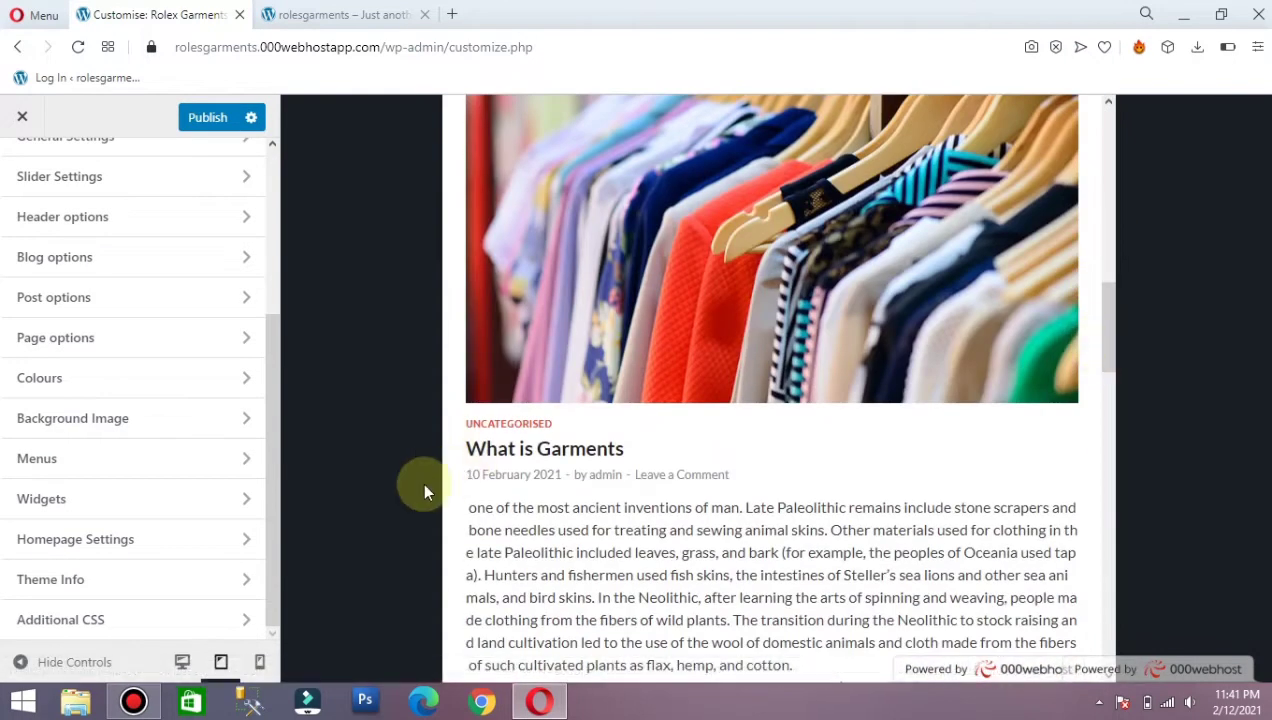
pyautogui.click(260, 663)
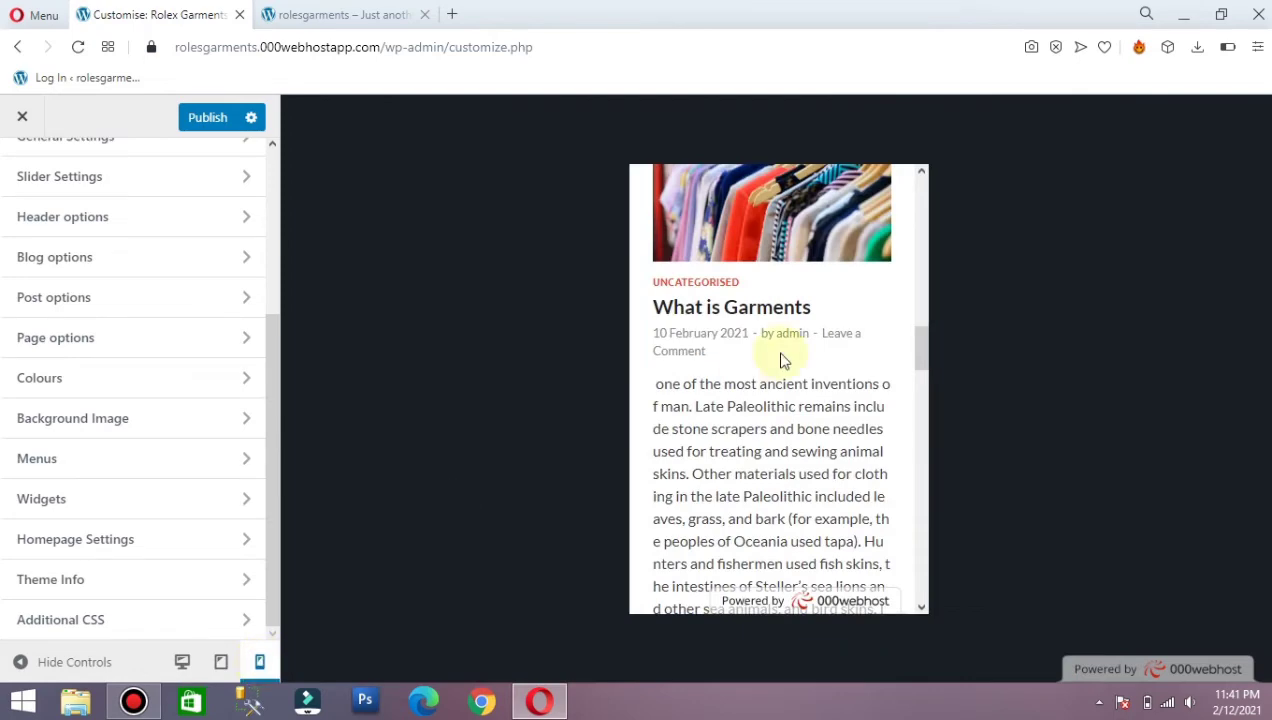
pyautogui.moveTo(923, 332); pyautogui.dragTo(921, 193)
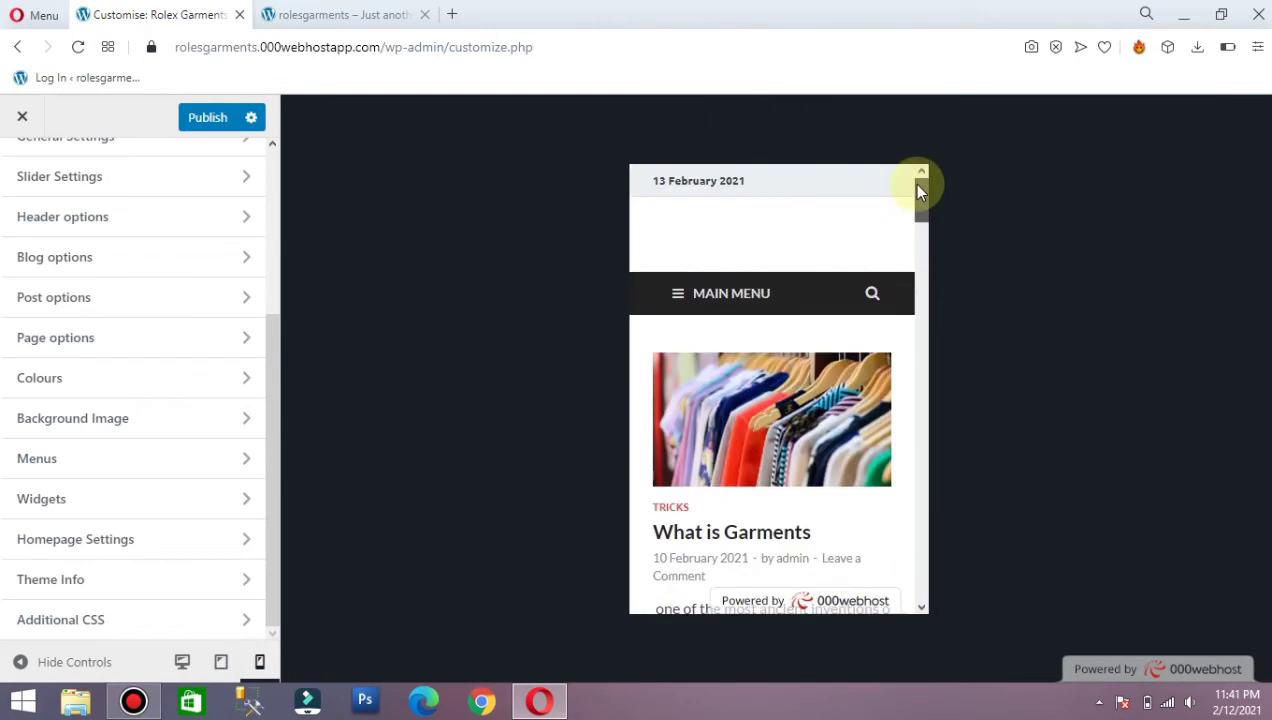
pyautogui.click(181, 661)
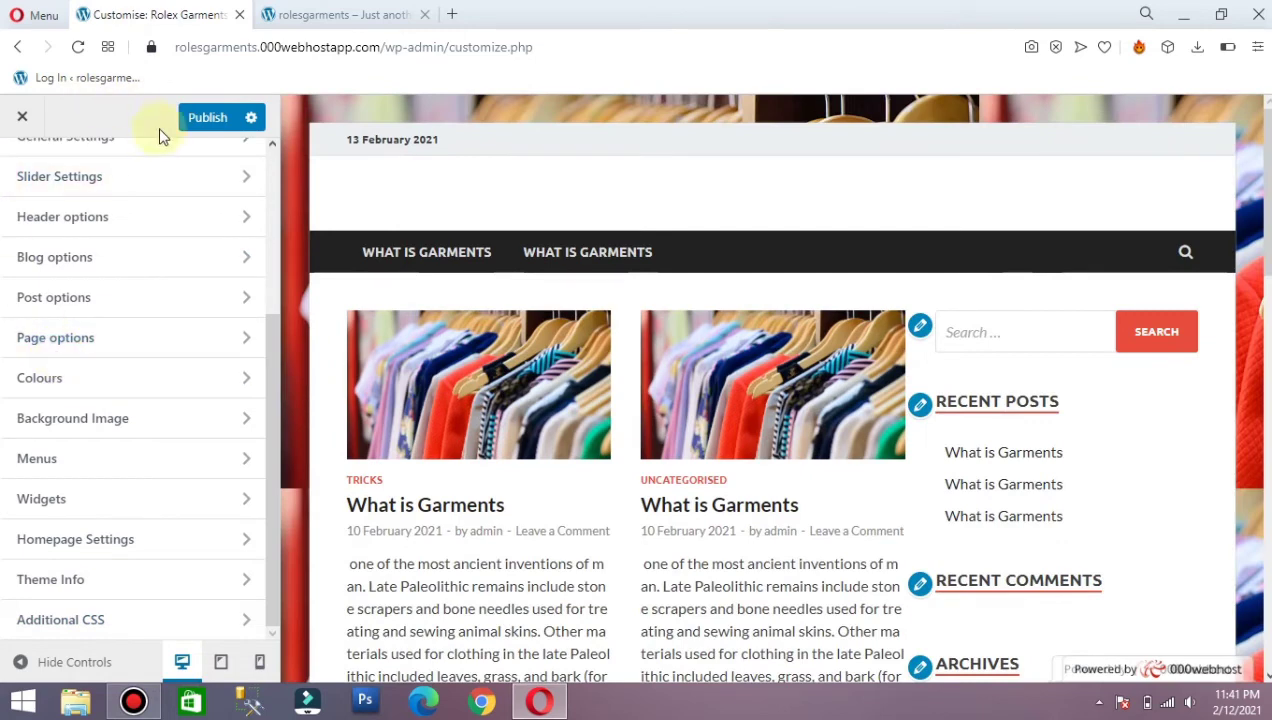
# - Publish the theme customisations and close the customiser
pyautogui.click(210, 117)
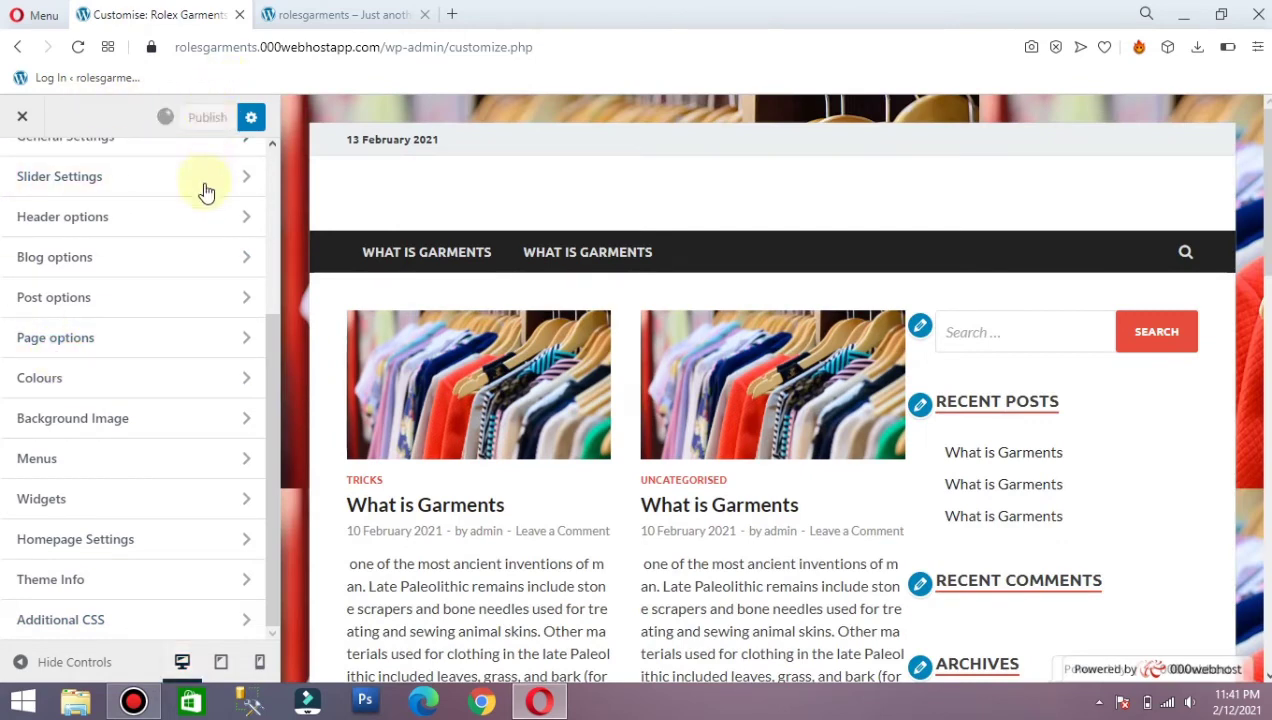
pyautogui.scroll(3, 264, 300)
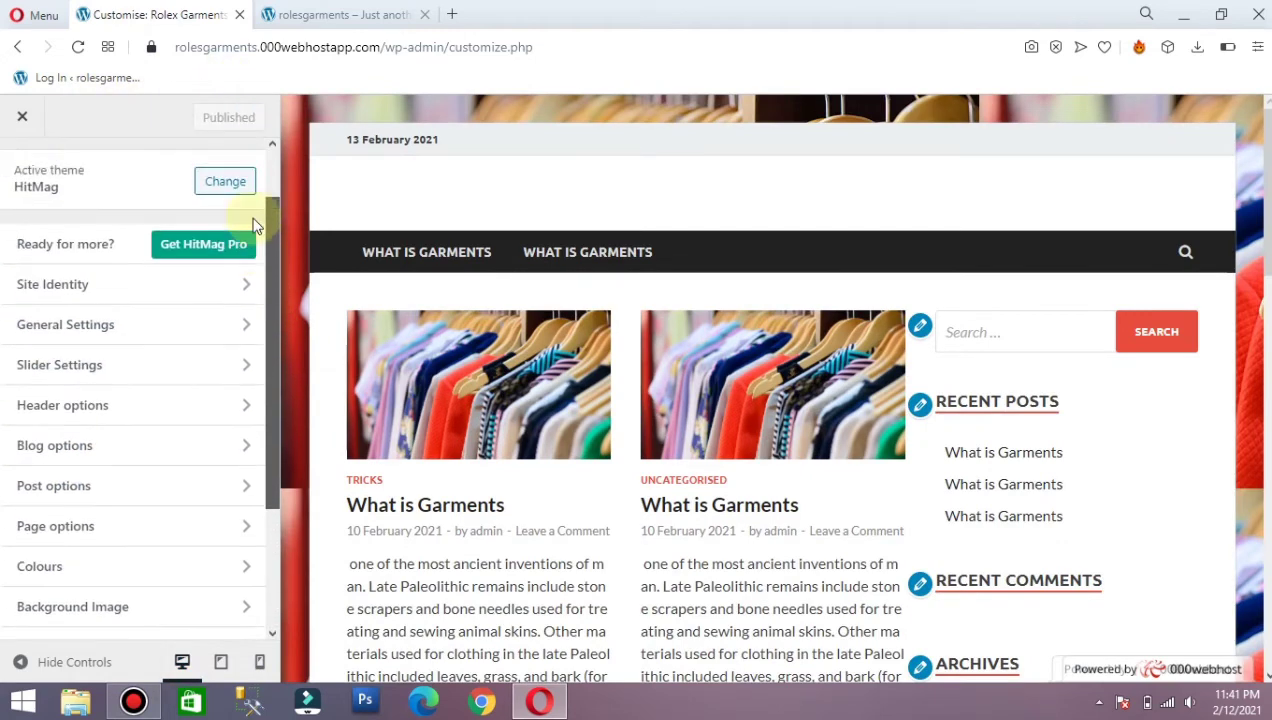
pyautogui.click(21, 122)
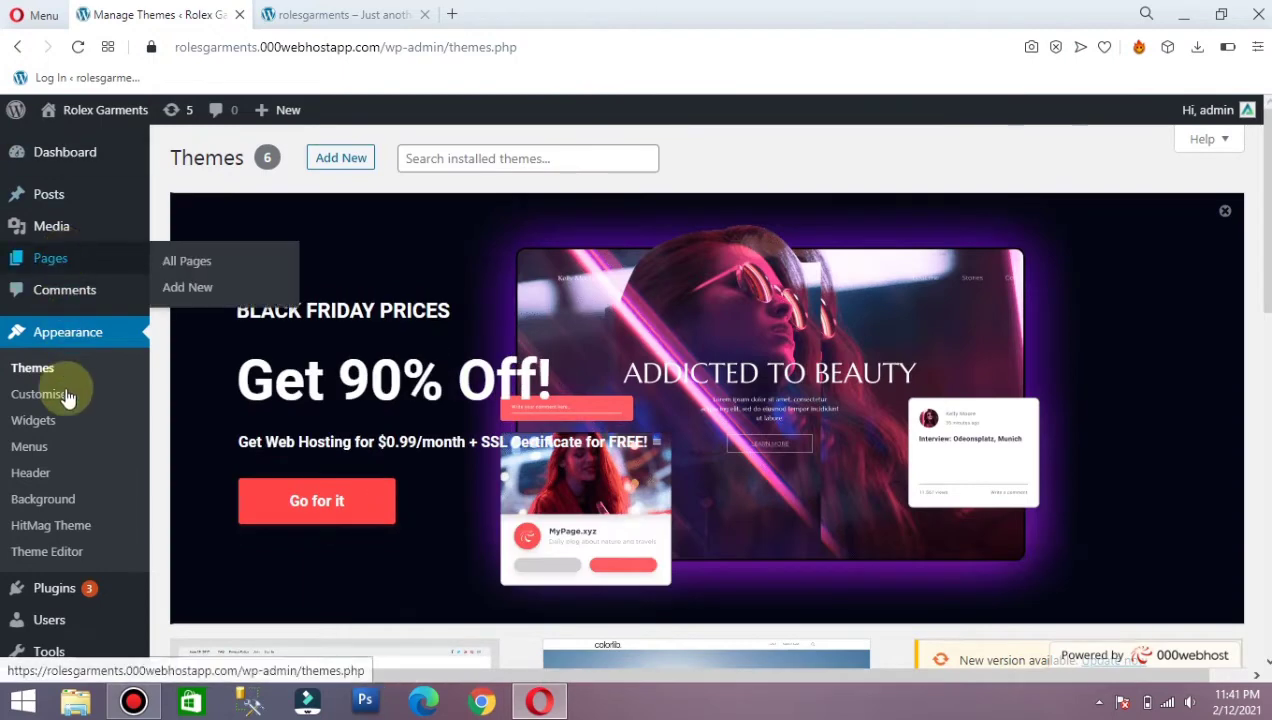
# - Add the Categories widget to the Footer Left Sidebar on the Widgets admin page
pyautogui.click(45, 432)
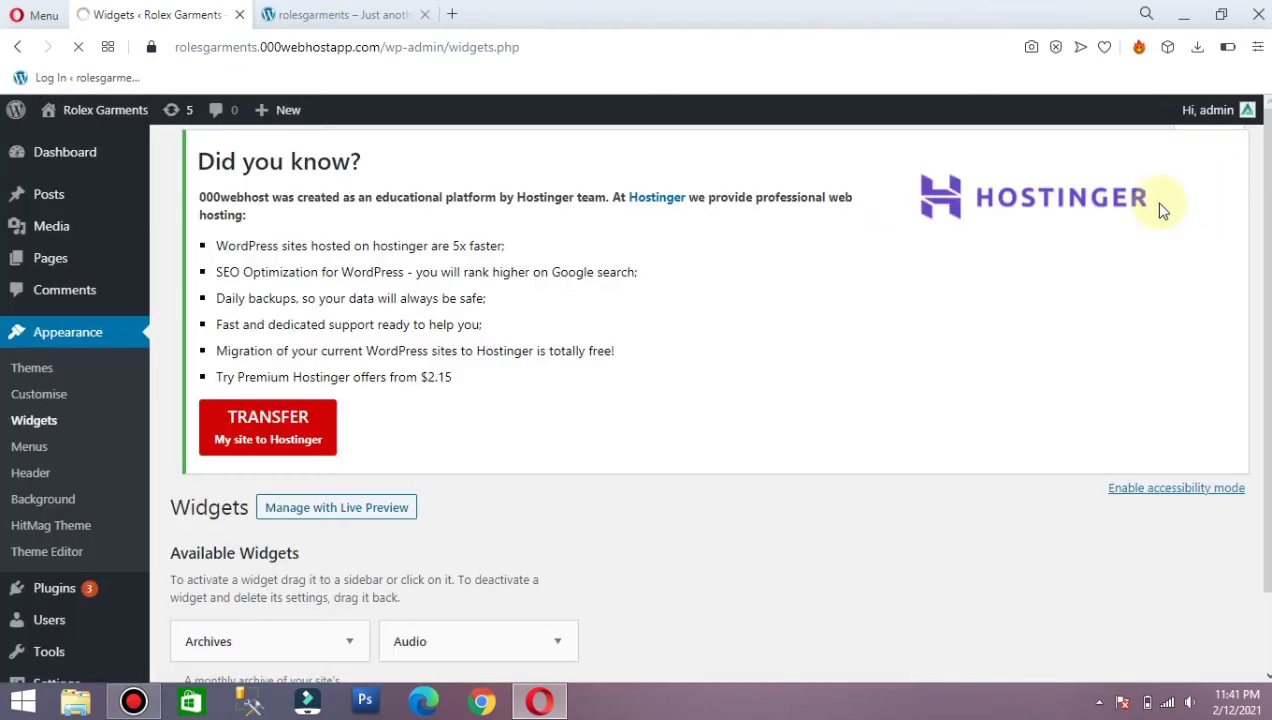
pyautogui.scroll(-1, 1268, 300)
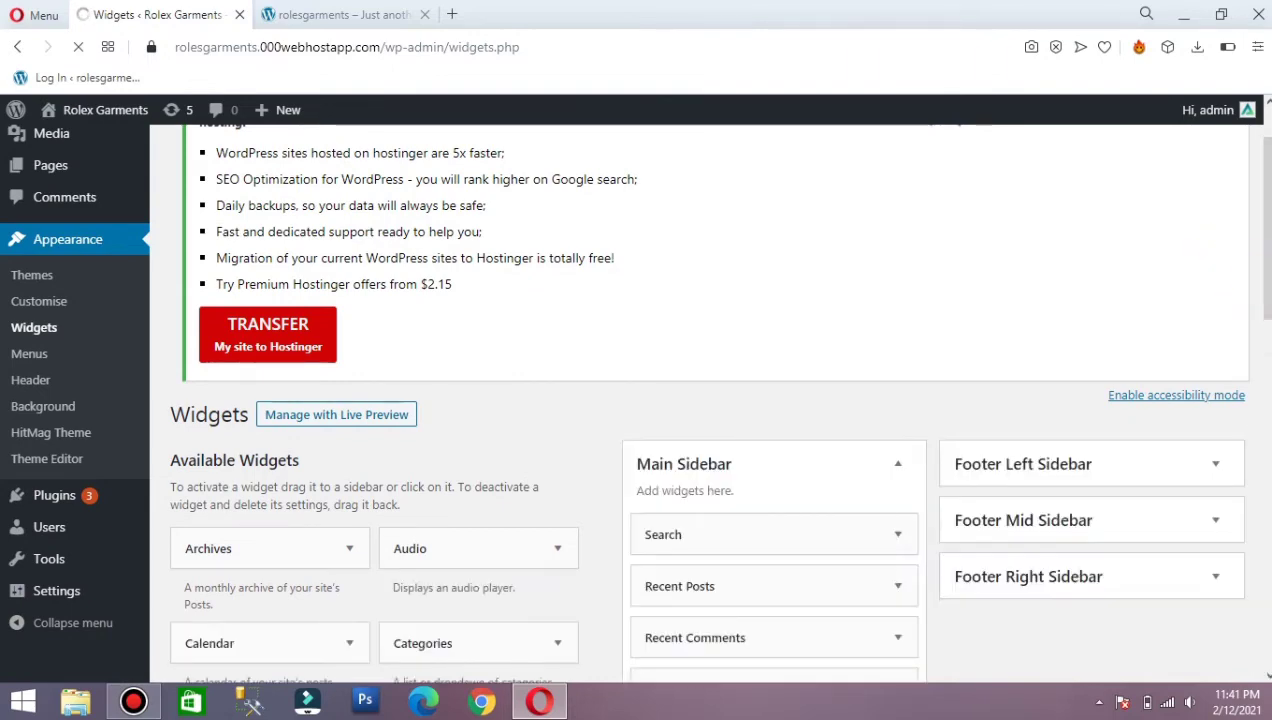
pyautogui.scroll(-5, 1268, 300)
pyautogui.scroll(6, 632, 393)
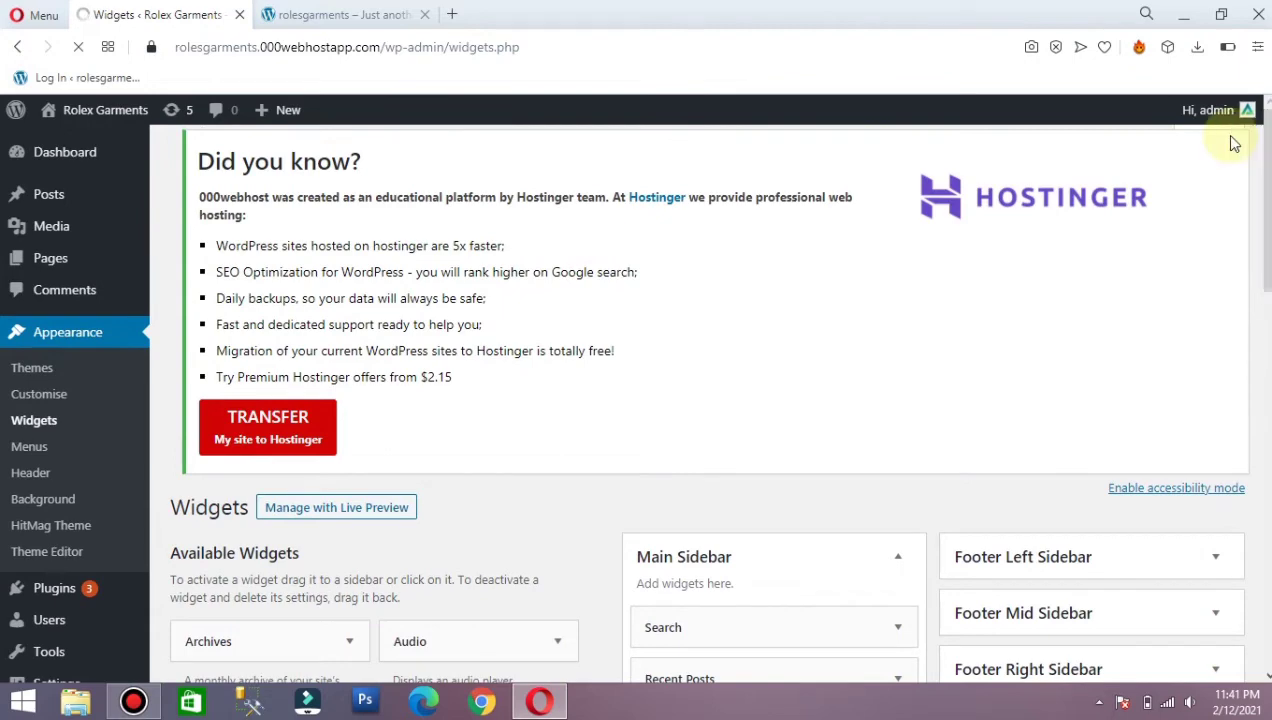
pyautogui.scroll(-1, 700, 400)
pyautogui.moveTo(1268, 241); pyautogui.dragTo(1267, 324)
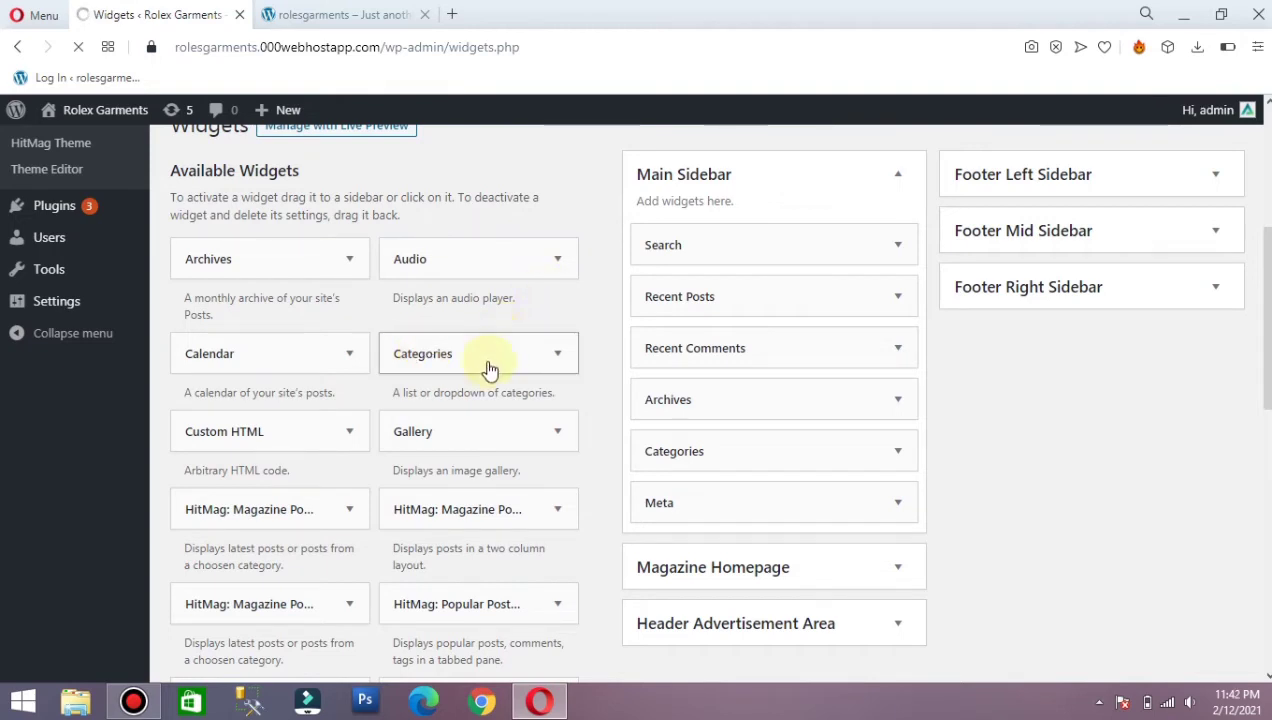
pyautogui.click(558, 355)
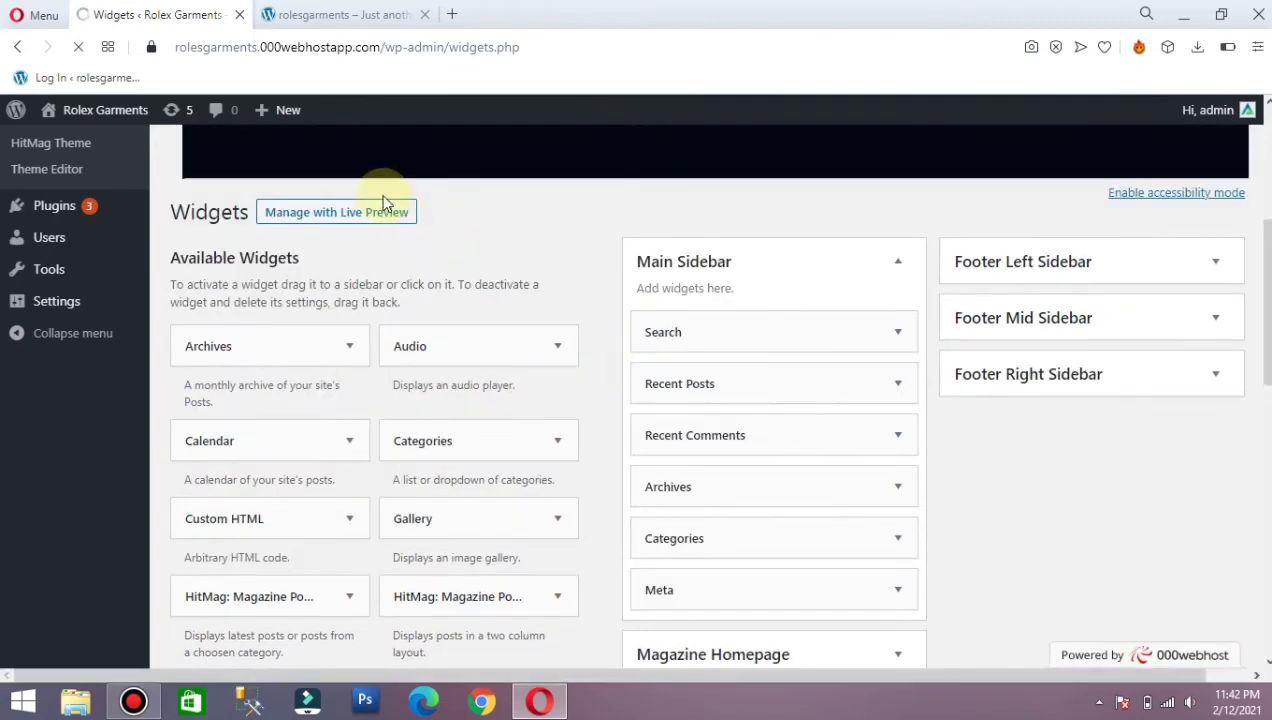
pyautogui.scroll(-2, 803, 300)
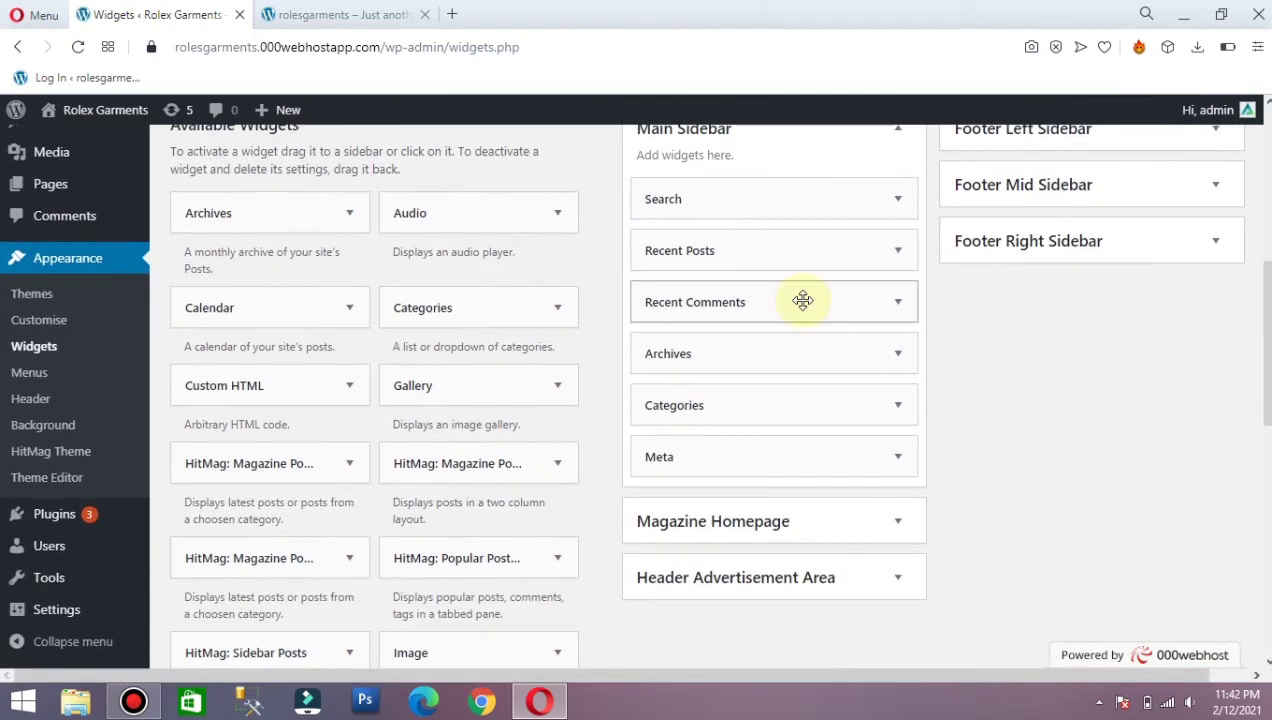
pyautogui.click(558, 308)
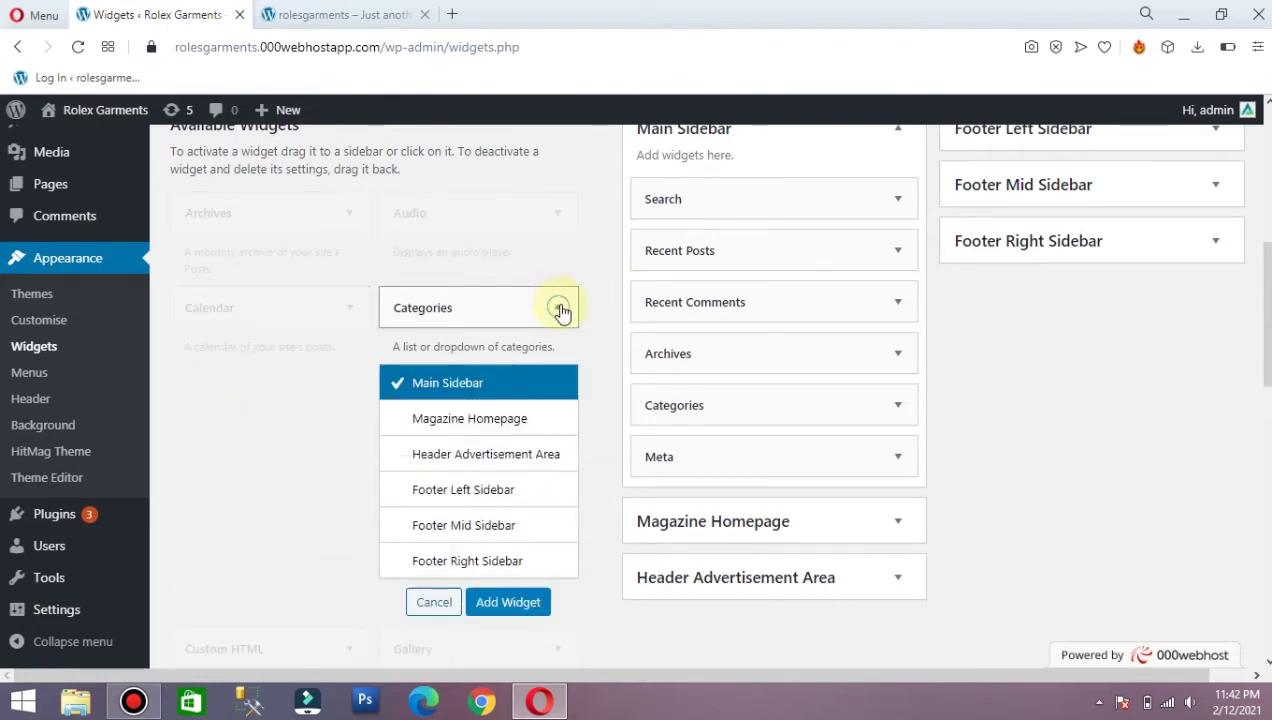
pyautogui.click(506, 497)
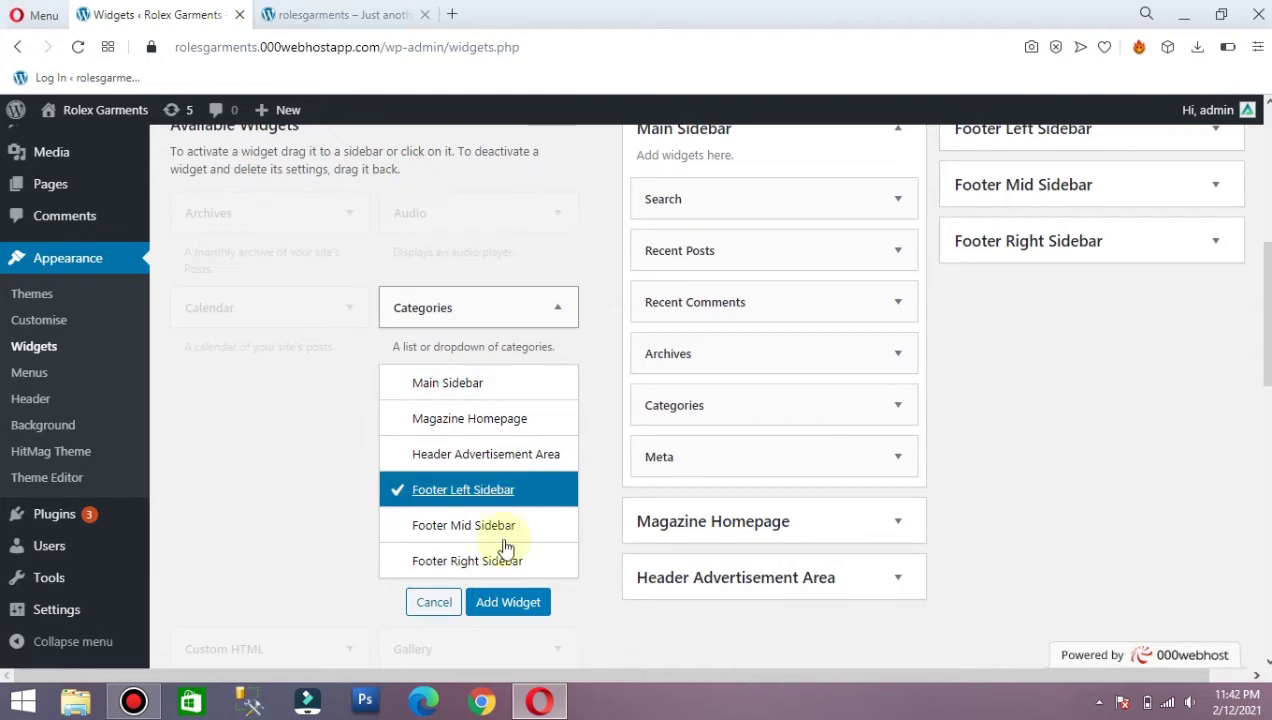
pyautogui.click(508, 604)
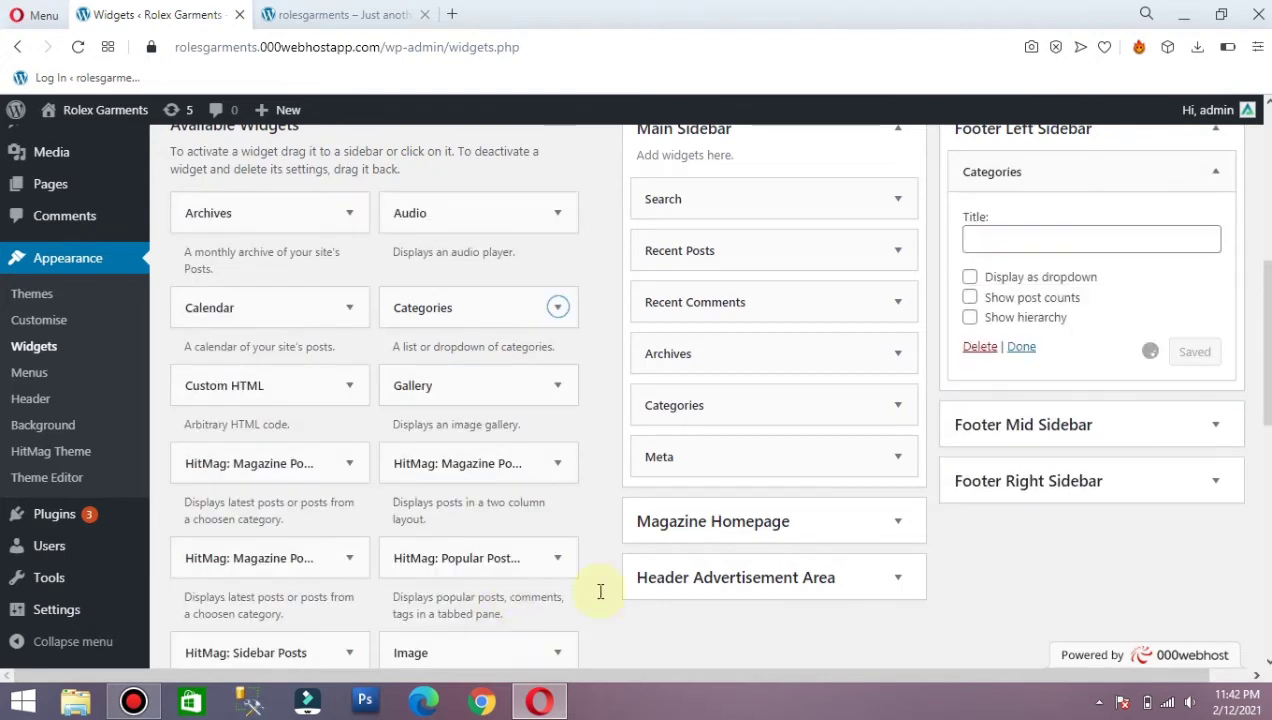
# - Close the Categories widget's settings and open the site in a new tab to check the Categories list in the footer
pyautogui.click(1045, 236)
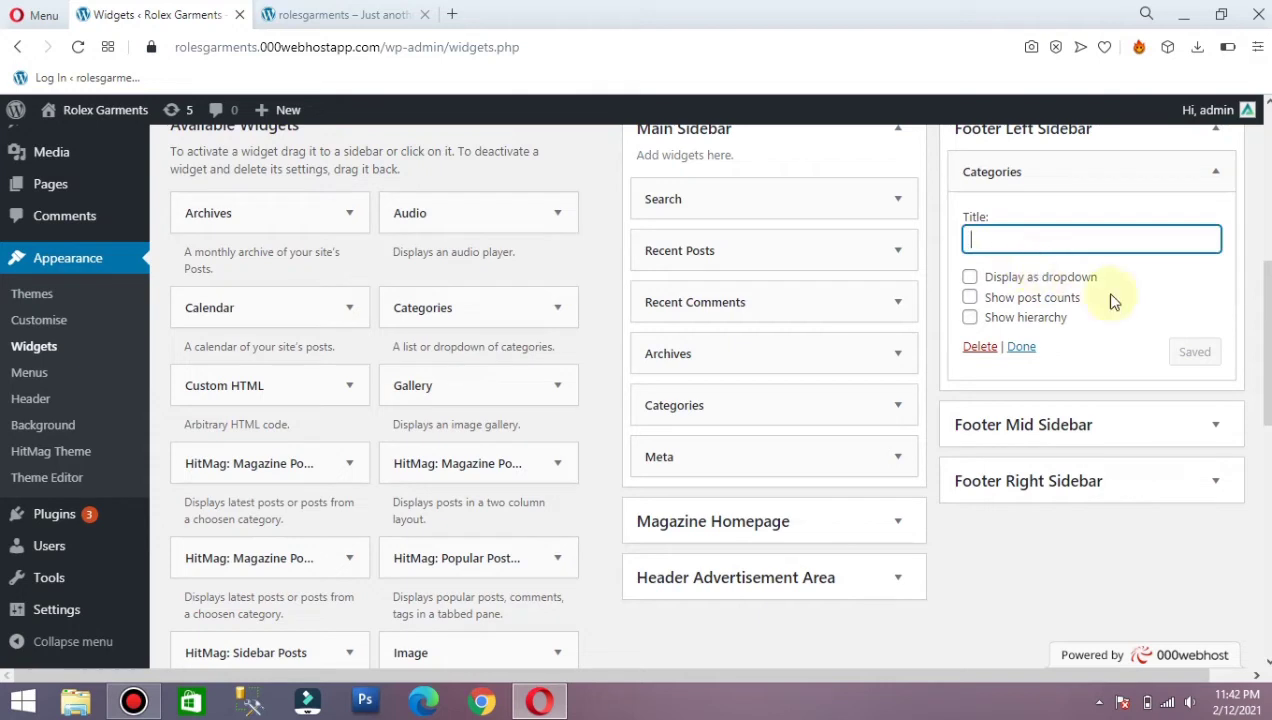
pyautogui.click(1020, 347)
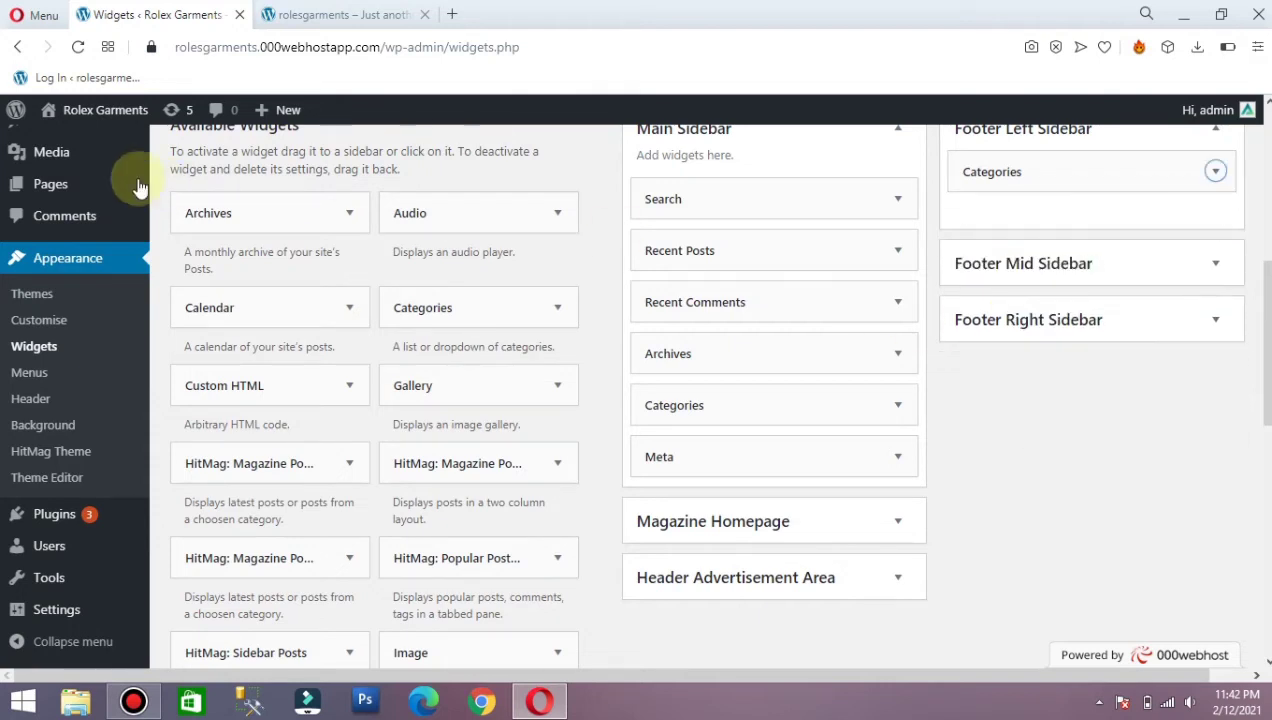
pyautogui.moveTo(62, 114)
pyautogui.rightClick(70, 140)
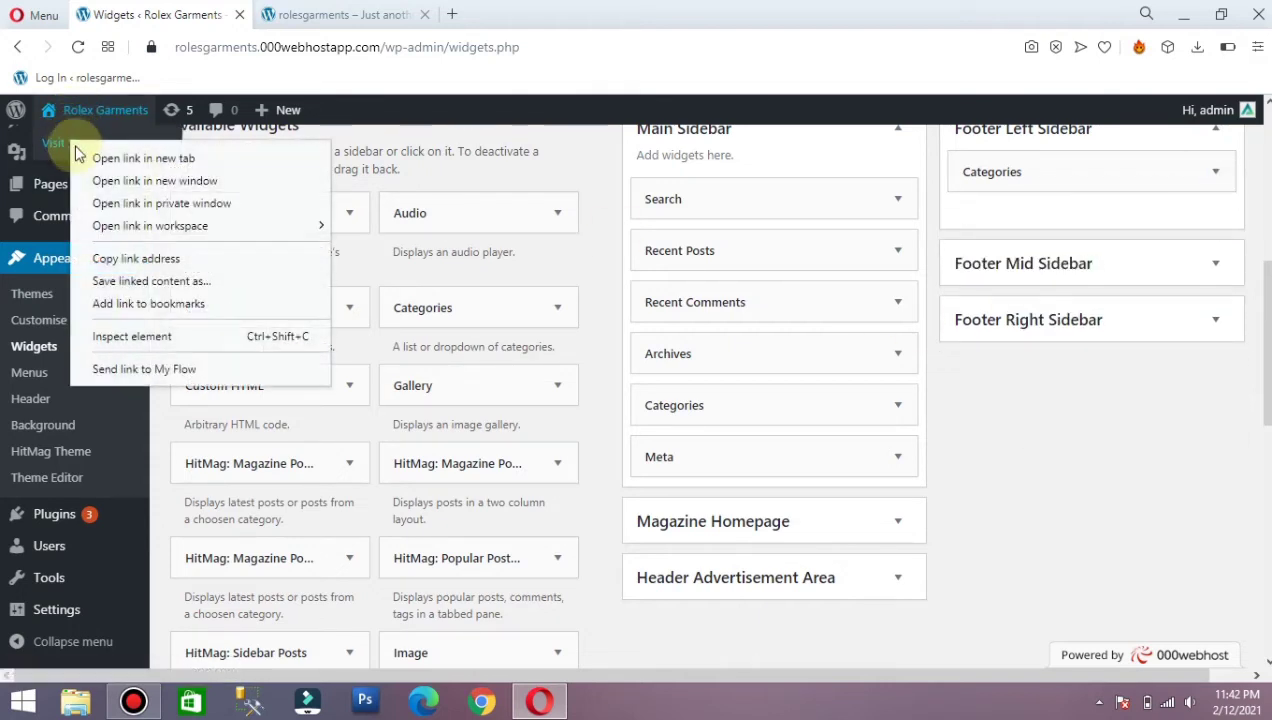
pyautogui.click(95, 157)
pyautogui.click(455, 12)
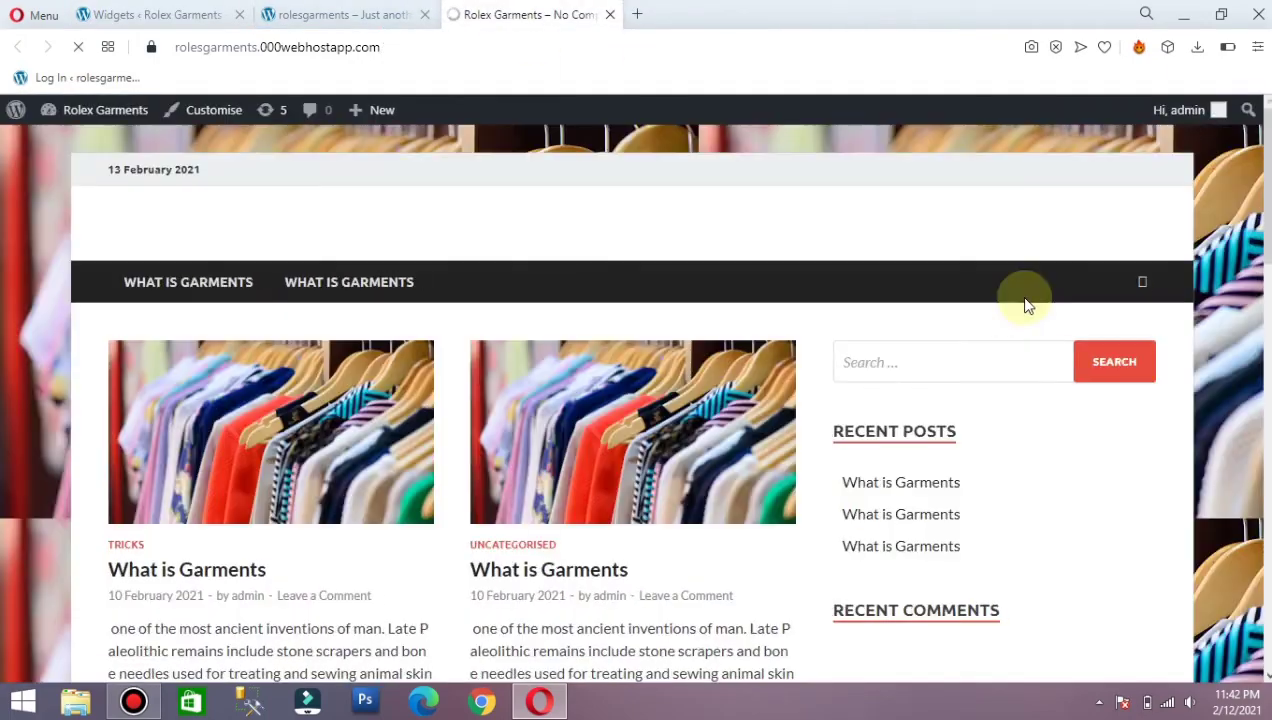
pyautogui.moveTo(1267, 252); pyautogui.dragTo(1266, 660)
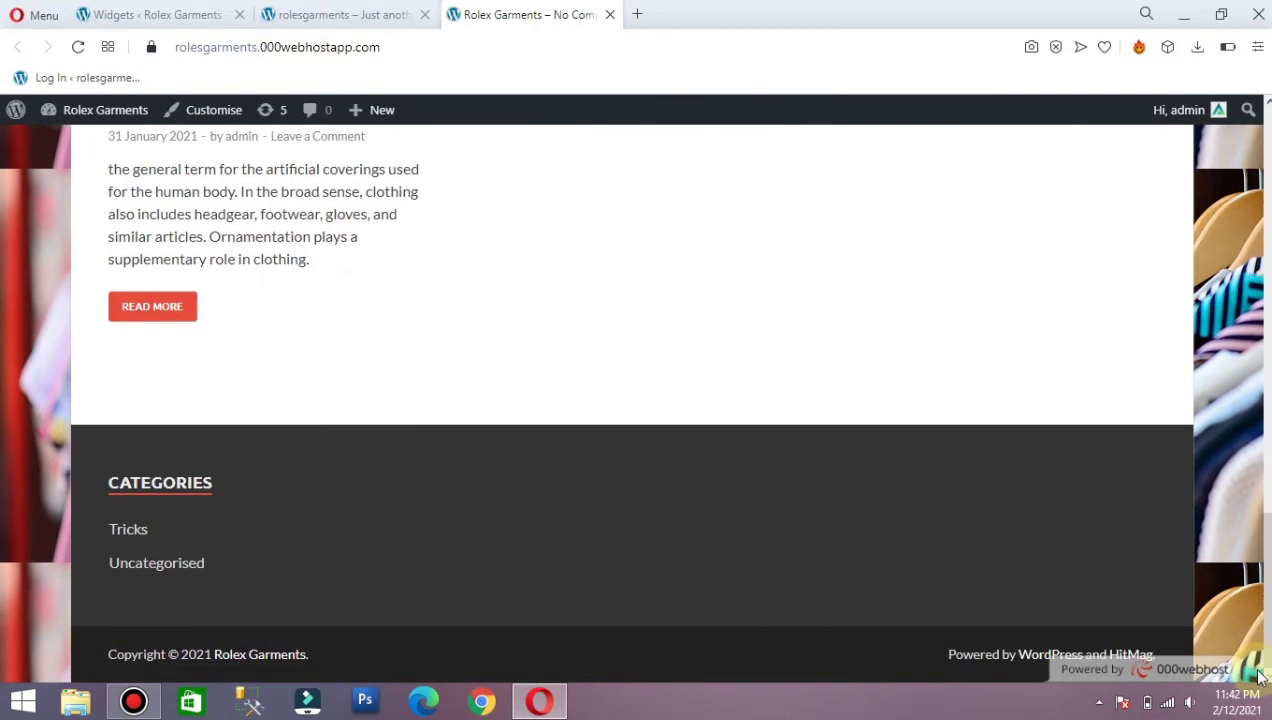
pyautogui.doubleClick(124, 481)
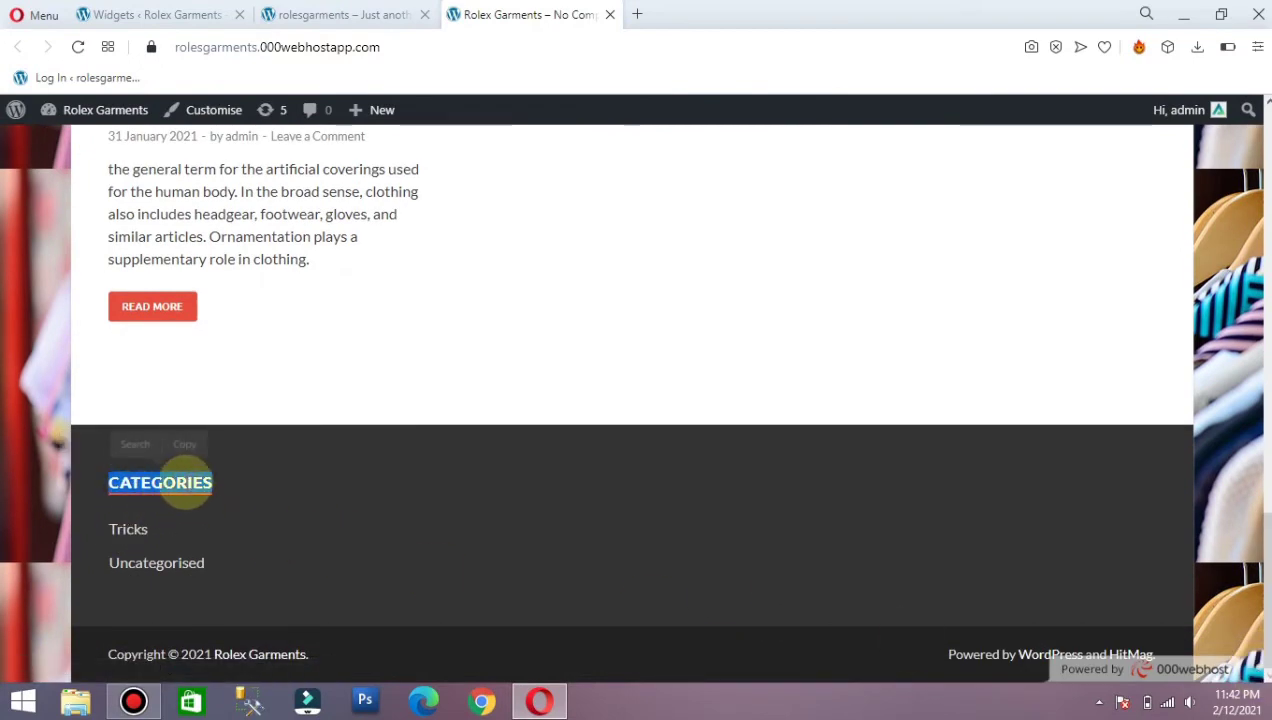
# - Review the available widgets and the Main Sidebar on the Widgets admin page, and compare them with the site's homepage sidebar
pyautogui.click(265, 14)
pyautogui.click(212, 10)
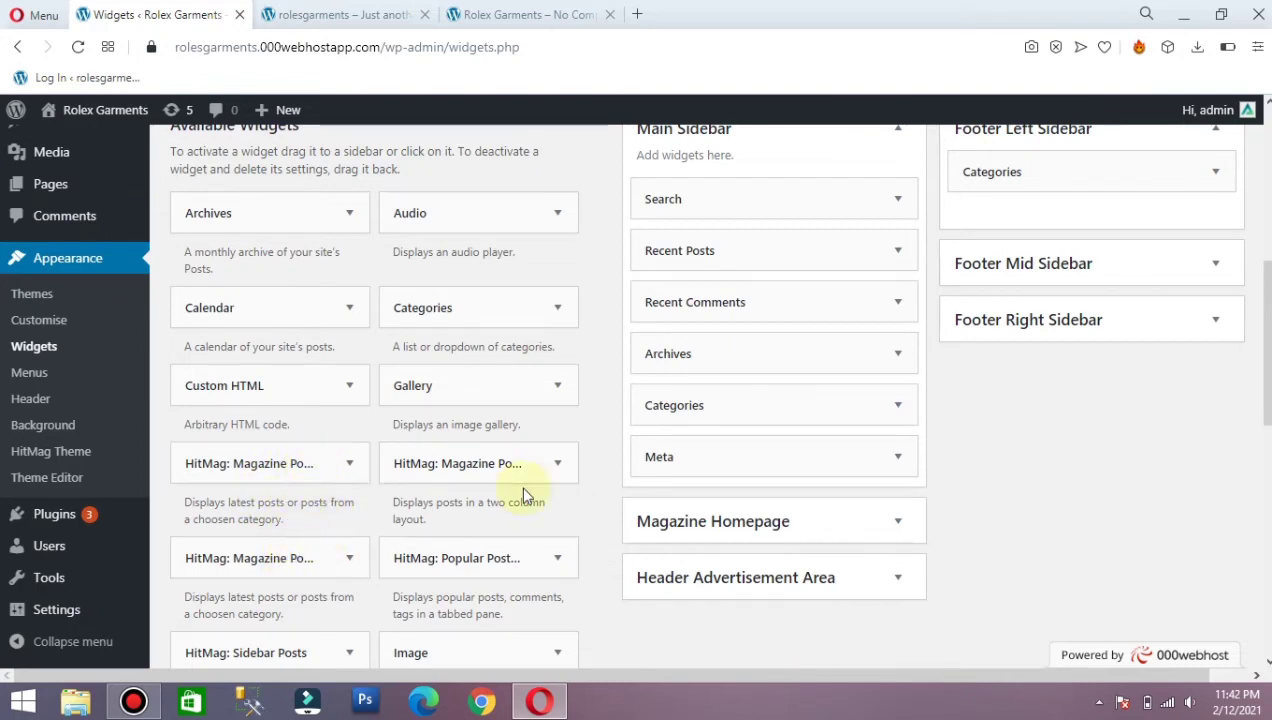
pyautogui.scroll(-3, 700, 400)
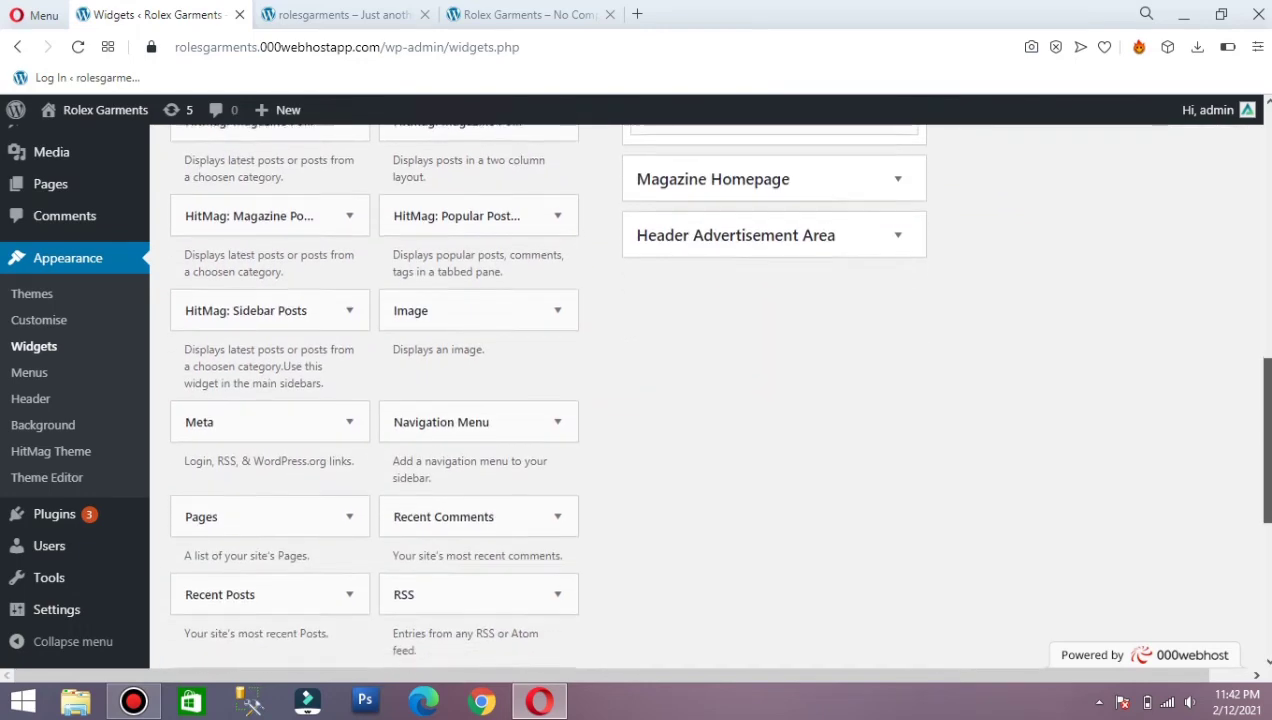
pyautogui.scroll(3, 700, 400)
pyautogui.scroll(1, 677, 287)
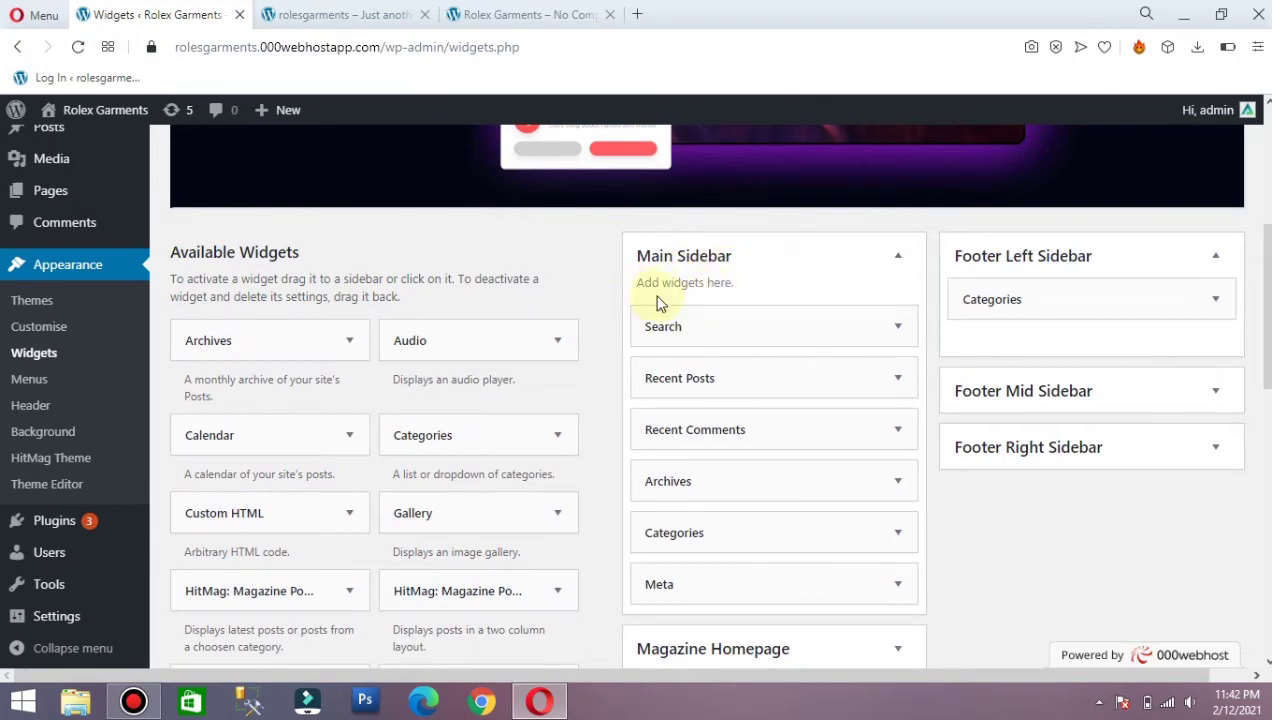
pyautogui.click(367, 8)
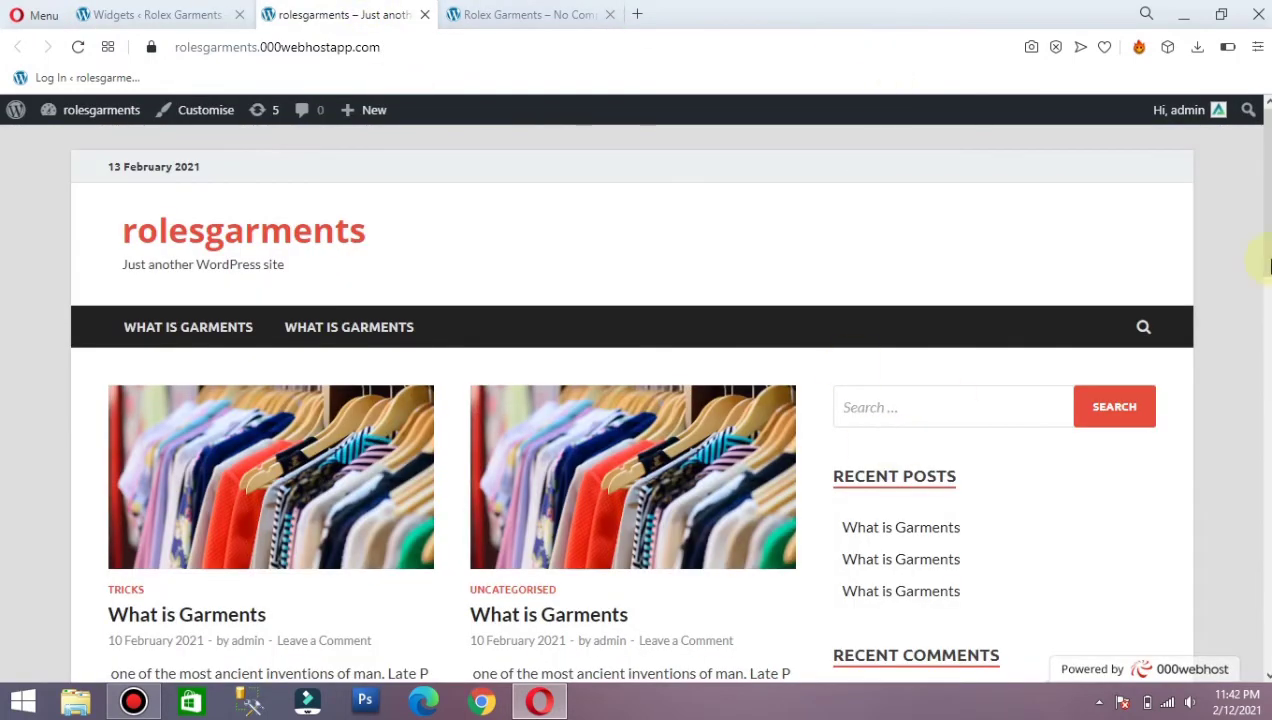
pyautogui.scroll(-2, 1037, 280)
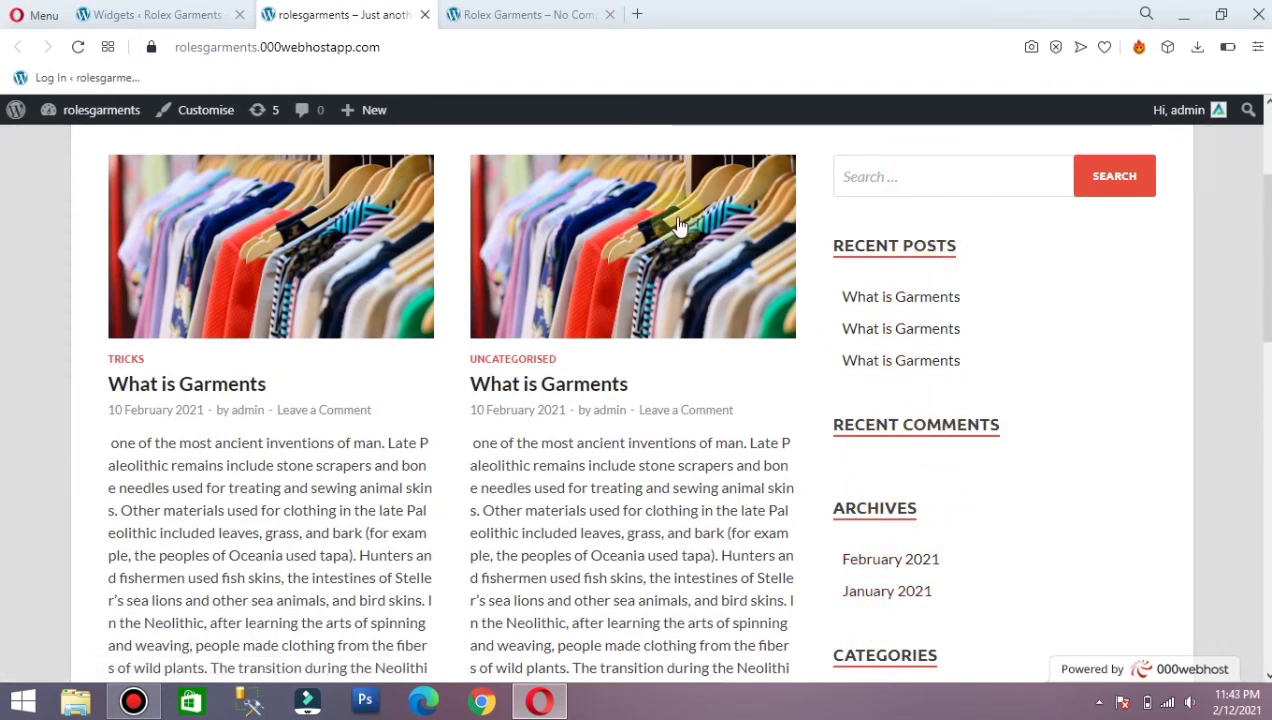
# - Add a Custom HTML widget to the Main Sidebar on the Widgets admin page, and delete it again
pyautogui.click(230, 9)
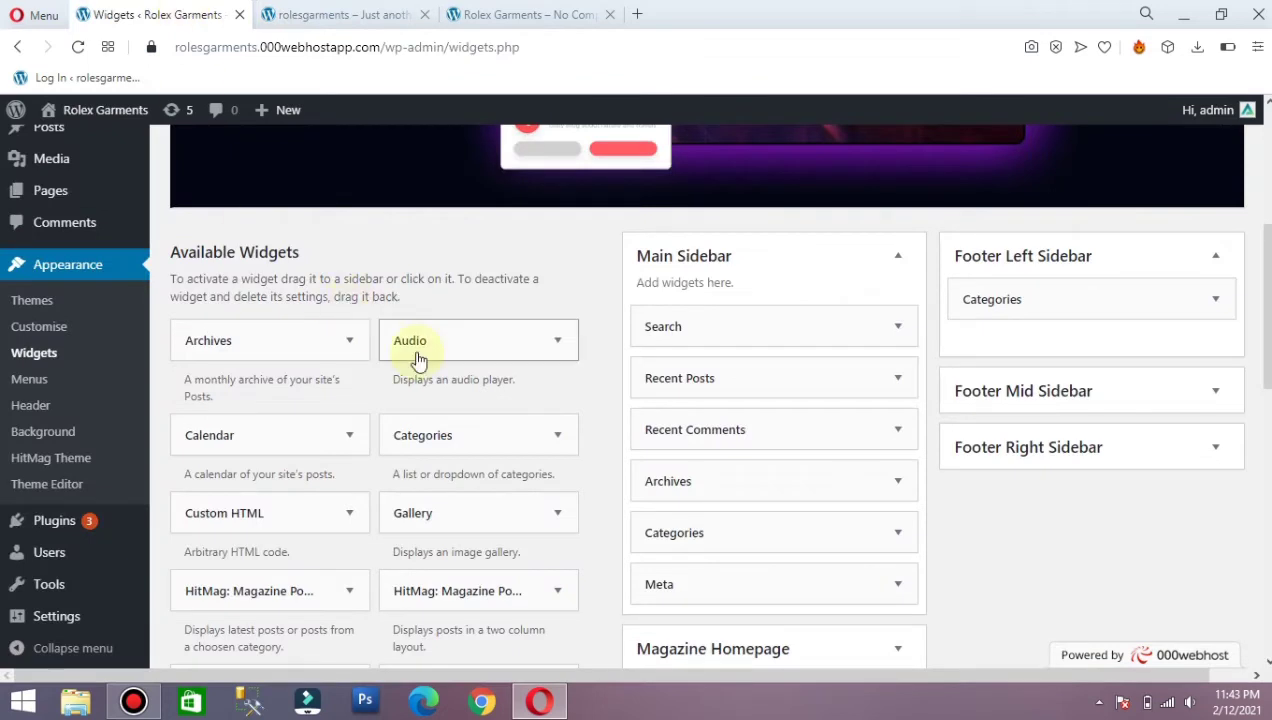
pyautogui.click(349, 514)
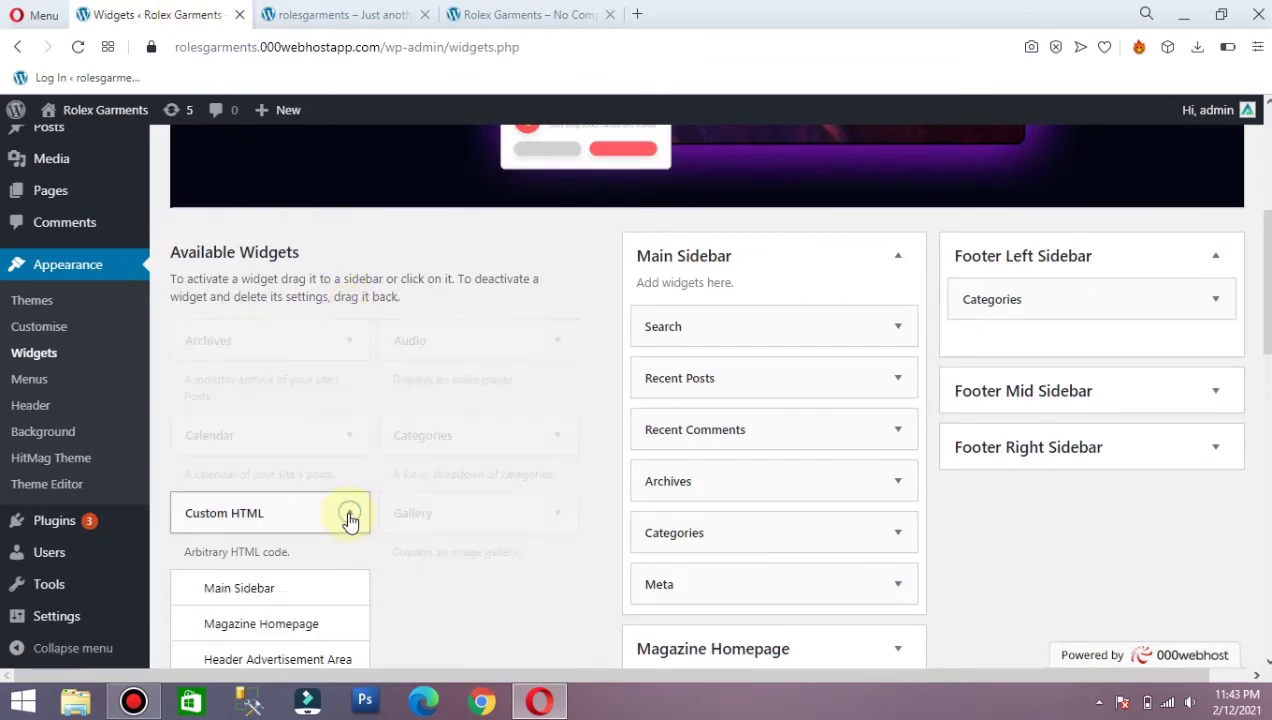
pyautogui.click(318, 587)
pyautogui.scroll(-3, 468, 468)
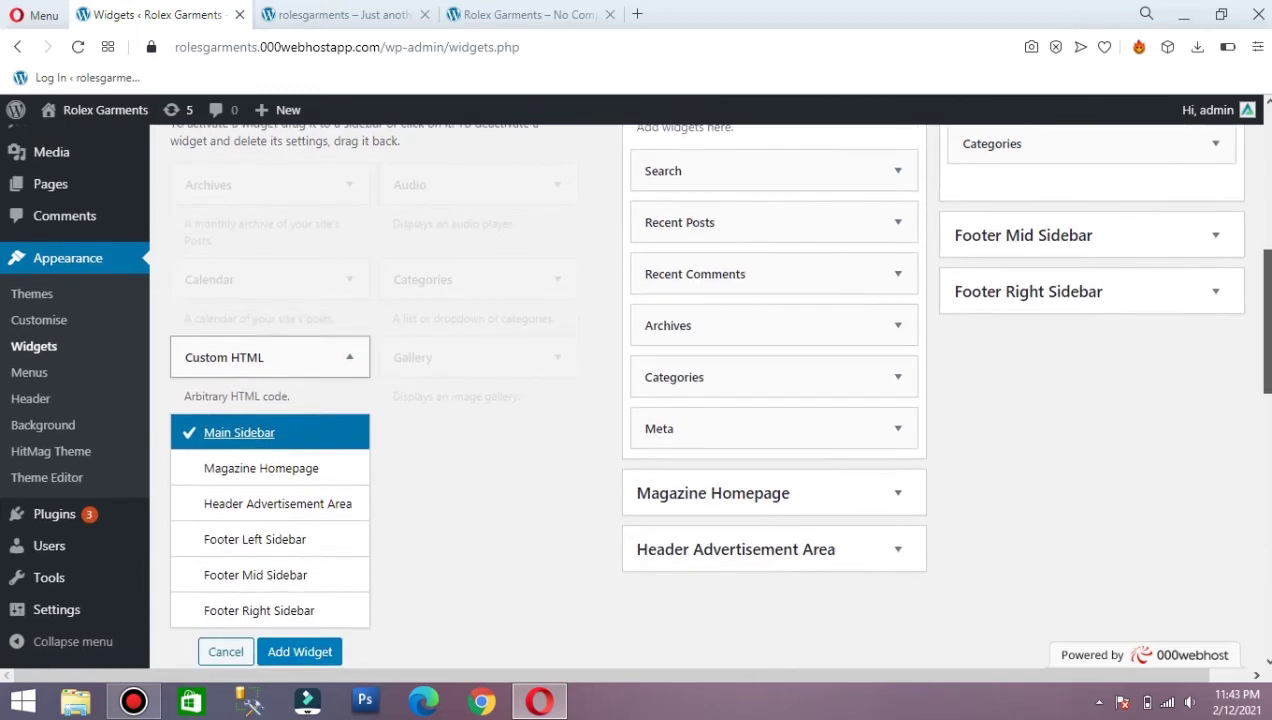
pyautogui.click(298, 537)
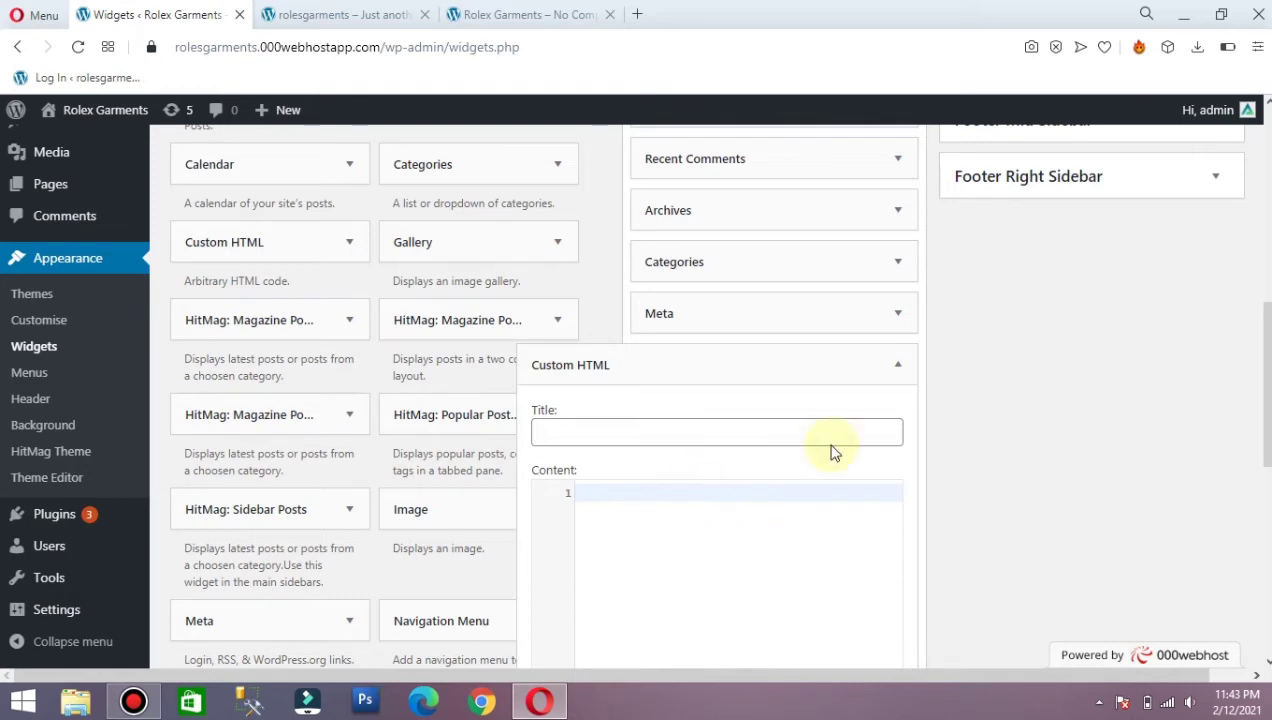
pyautogui.scroll(-3, 918, 352)
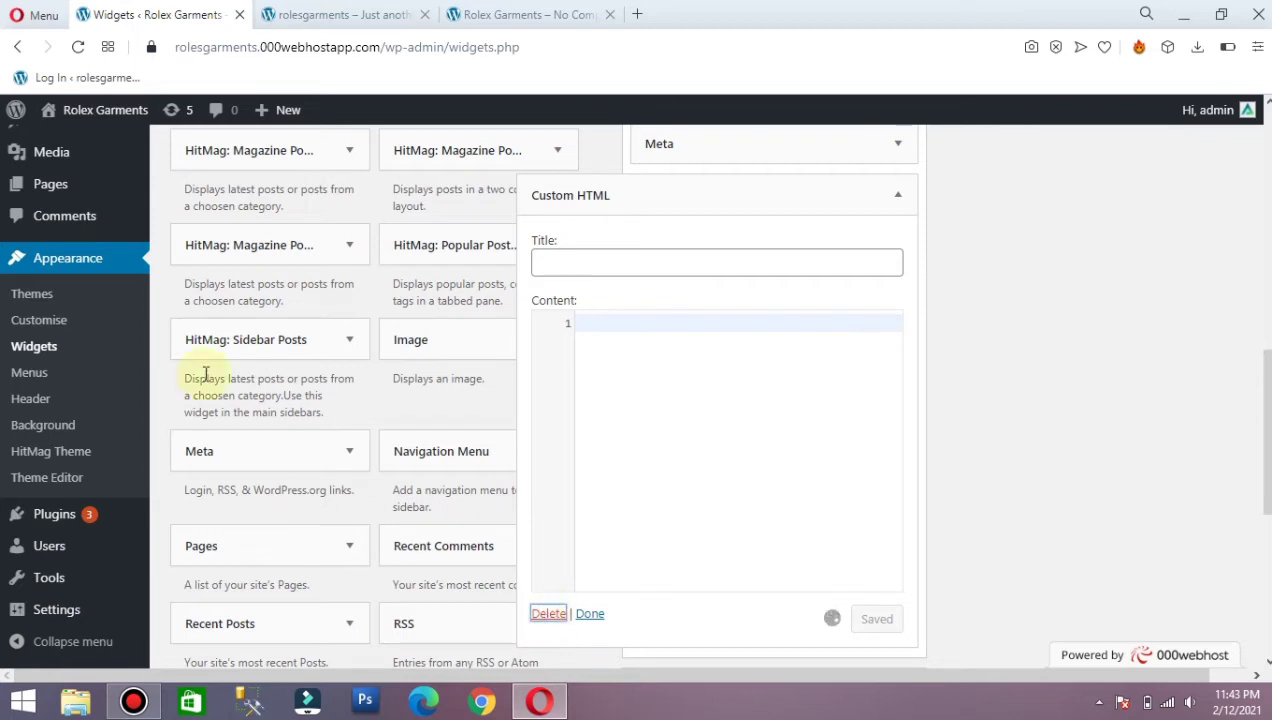
# - Open the Menus admin page and examine the navigation bar on the site's homepage for comparison
pyautogui.click(22, 385)
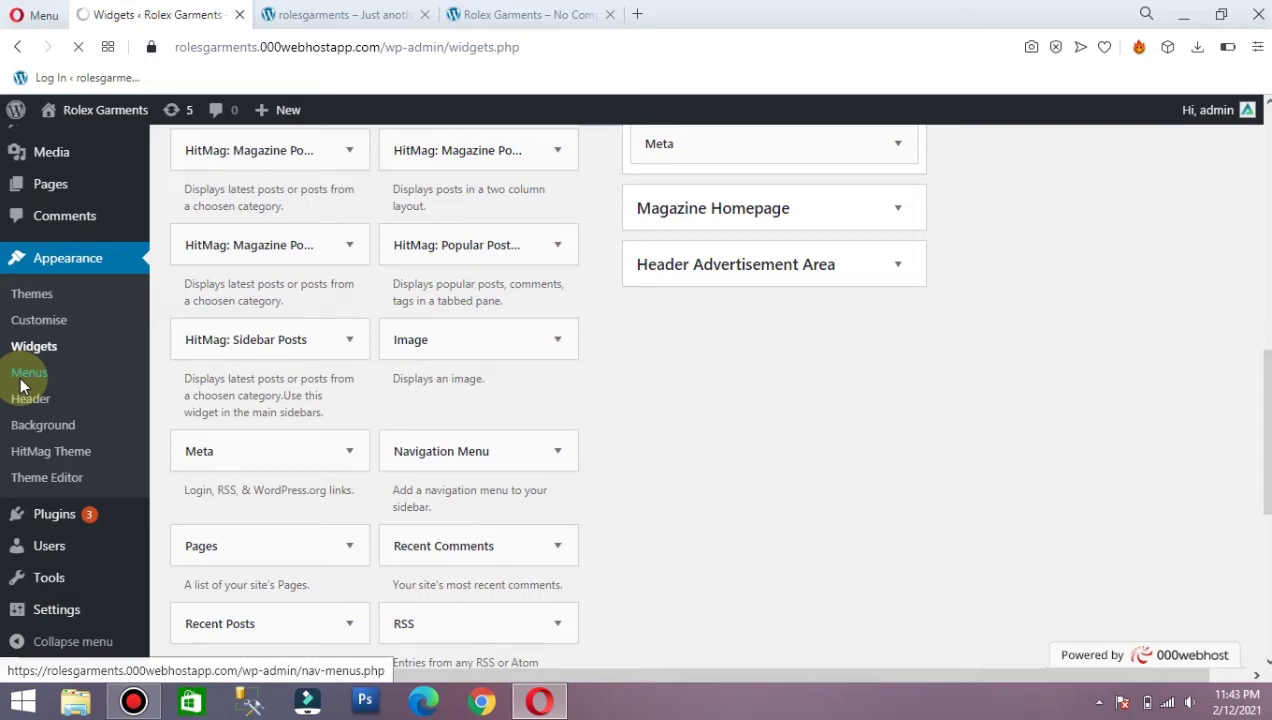
pyautogui.click(340, 15)
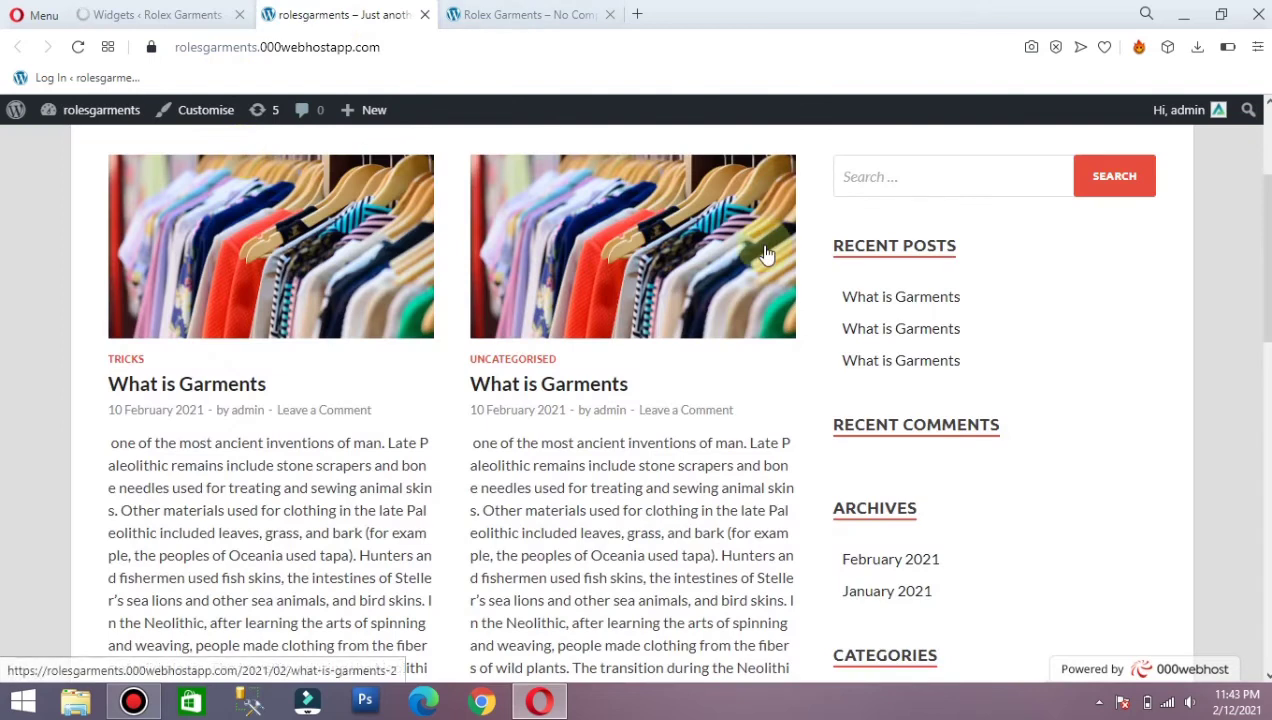
pyautogui.moveTo(1264, 210); pyautogui.dragTo(1256, 150)
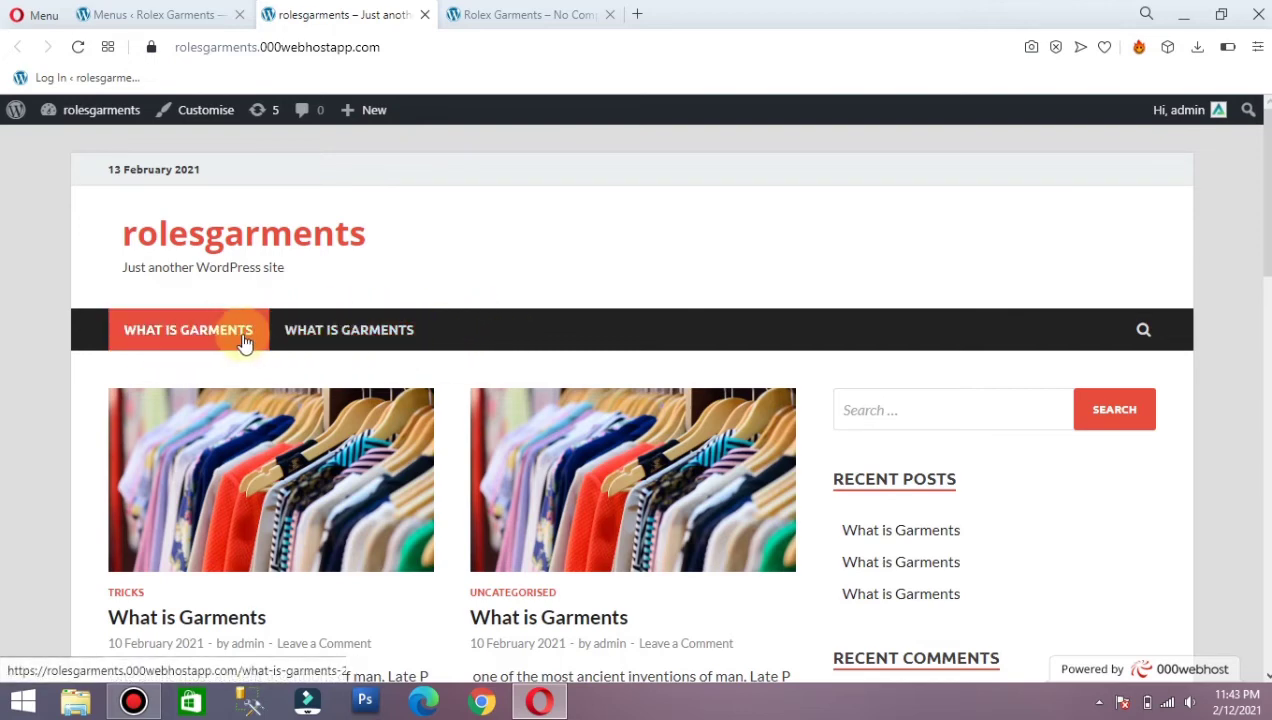
pyautogui.click(220, 14)
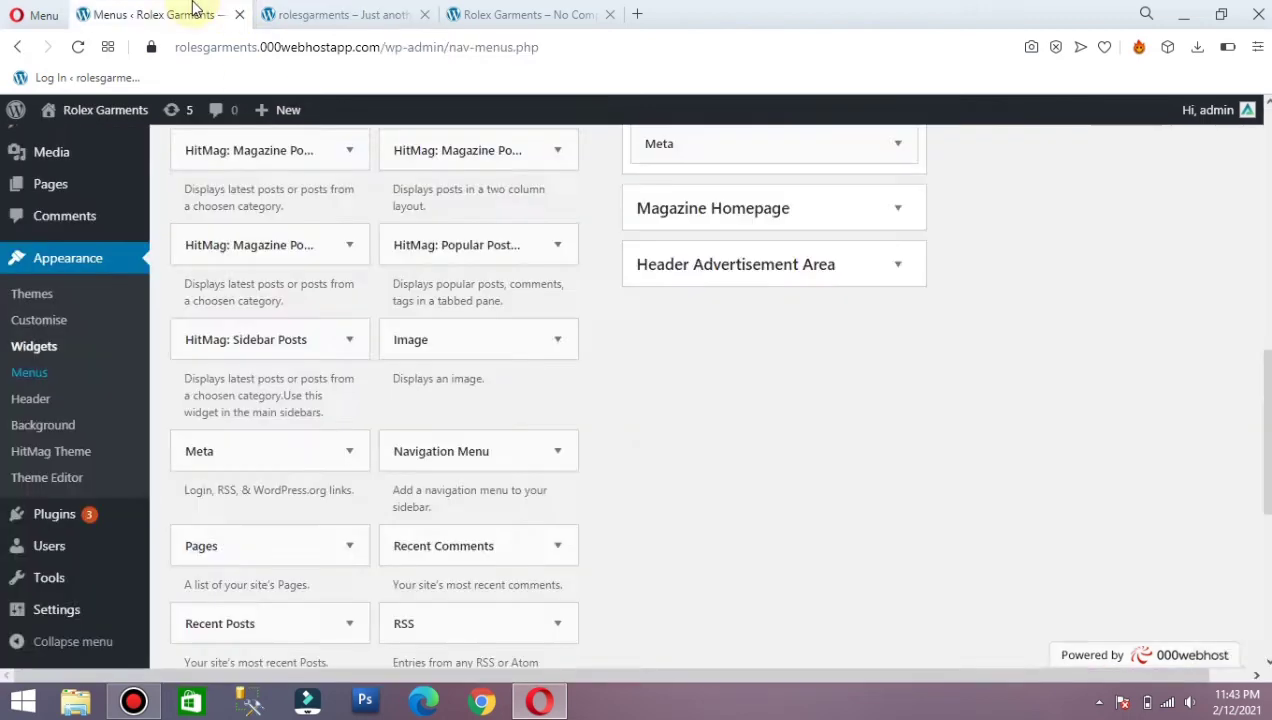
# - Dismiss the promotional banner on the Menus admin page and create a menu named Primaary
pyautogui.click(1225, 197)
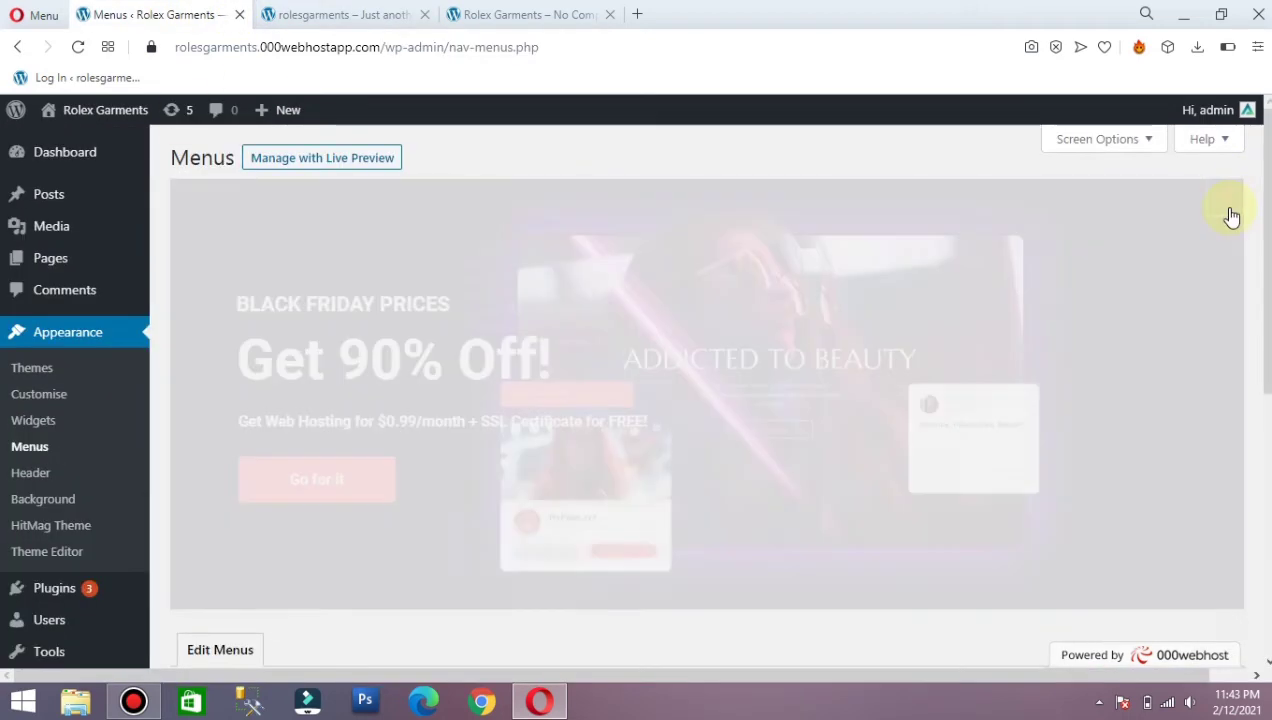
pyautogui.scroll(-1, 1230, 216)
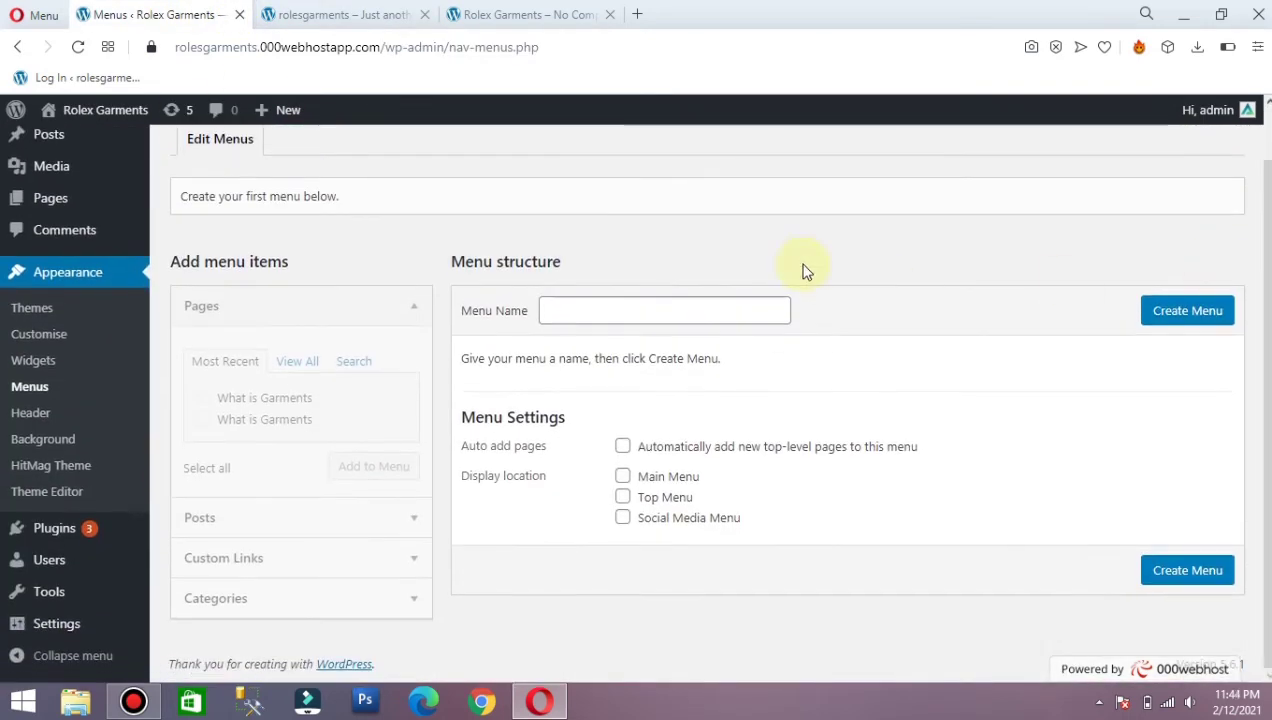
pyautogui.click(603, 312)
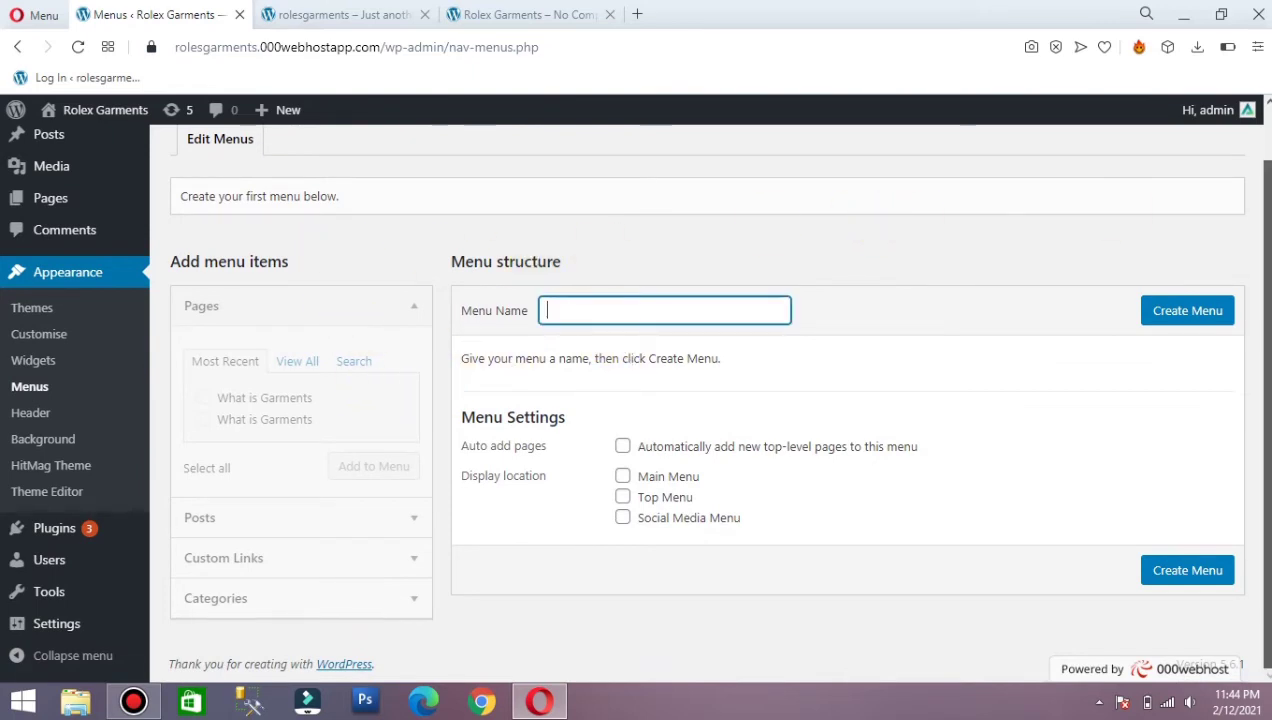
pyautogui.scroll(1, 878, 226)
pyautogui.scroll(-1, 632, 395)
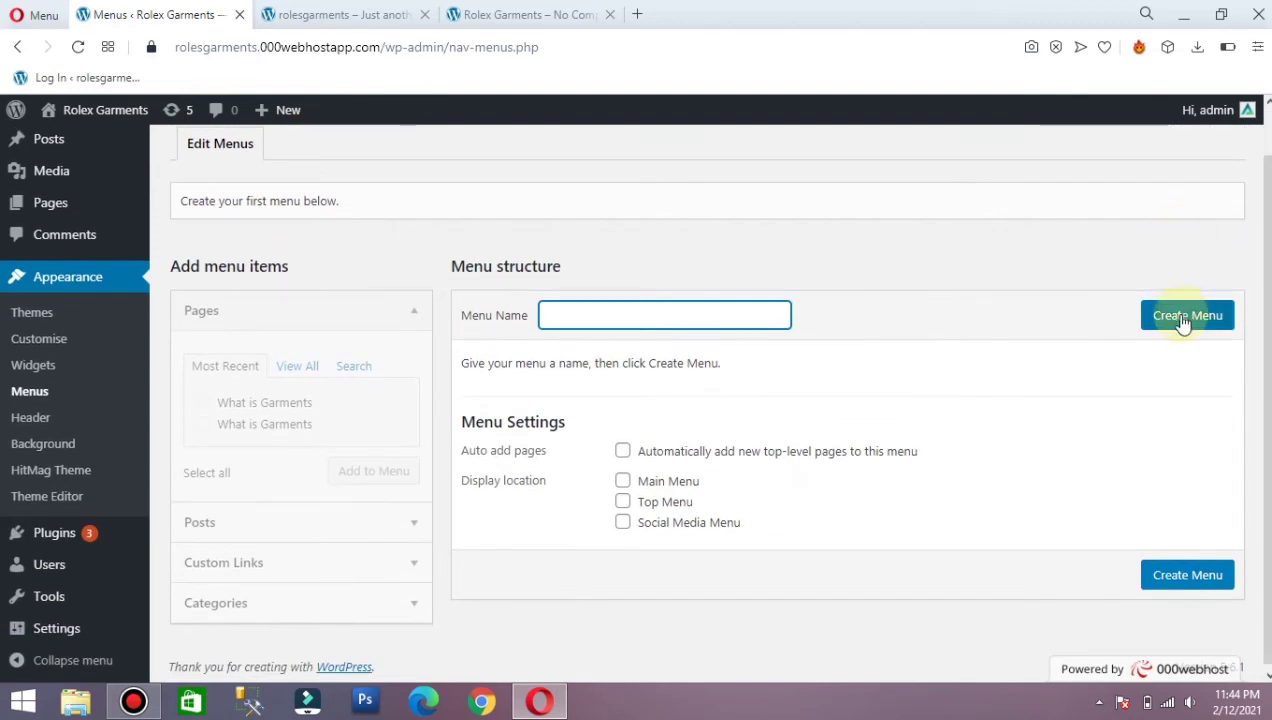
pyautogui.click(1185, 318)
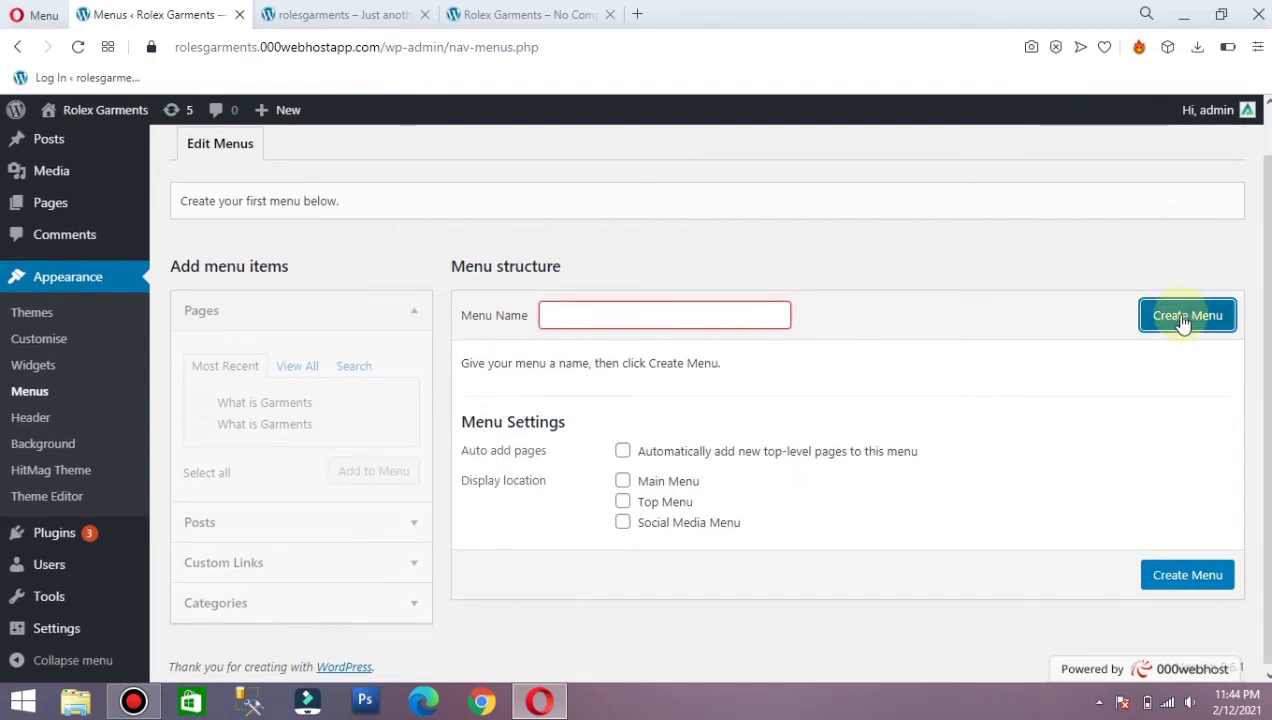
pyautogui.click(641, 320)
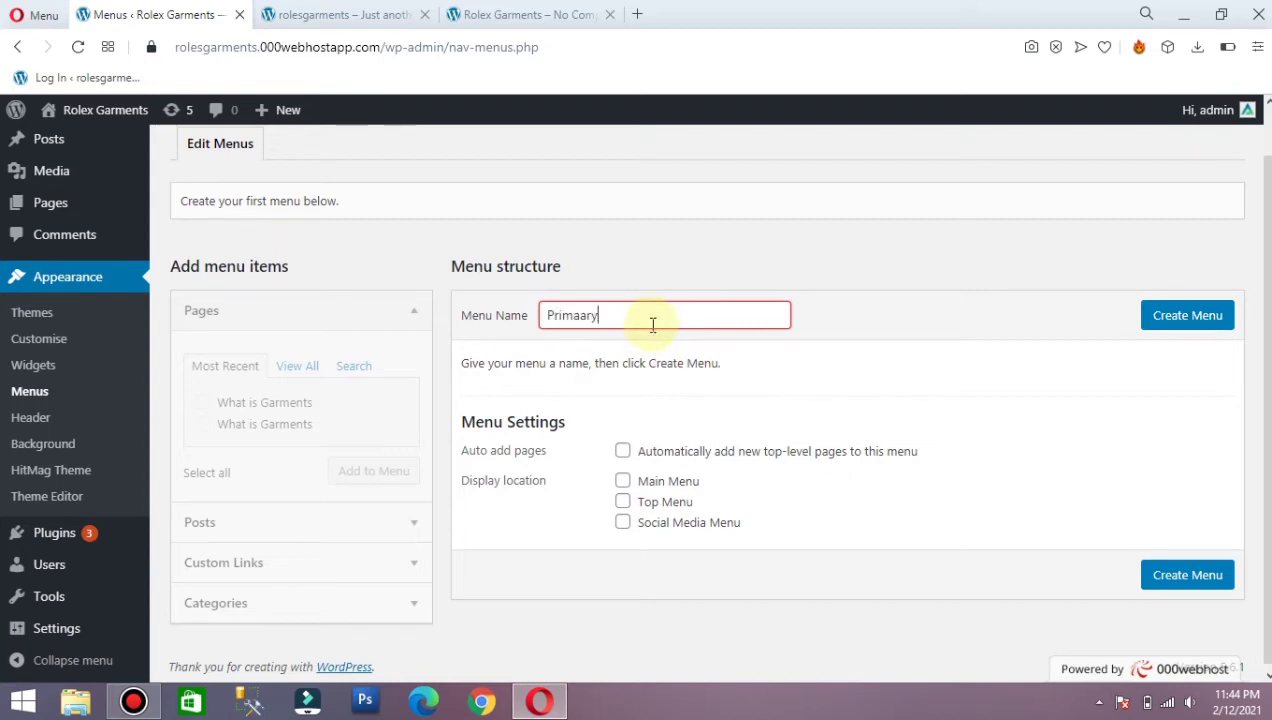
pyautogui.write('Primaary')
pyautogui.click(1186, 318)
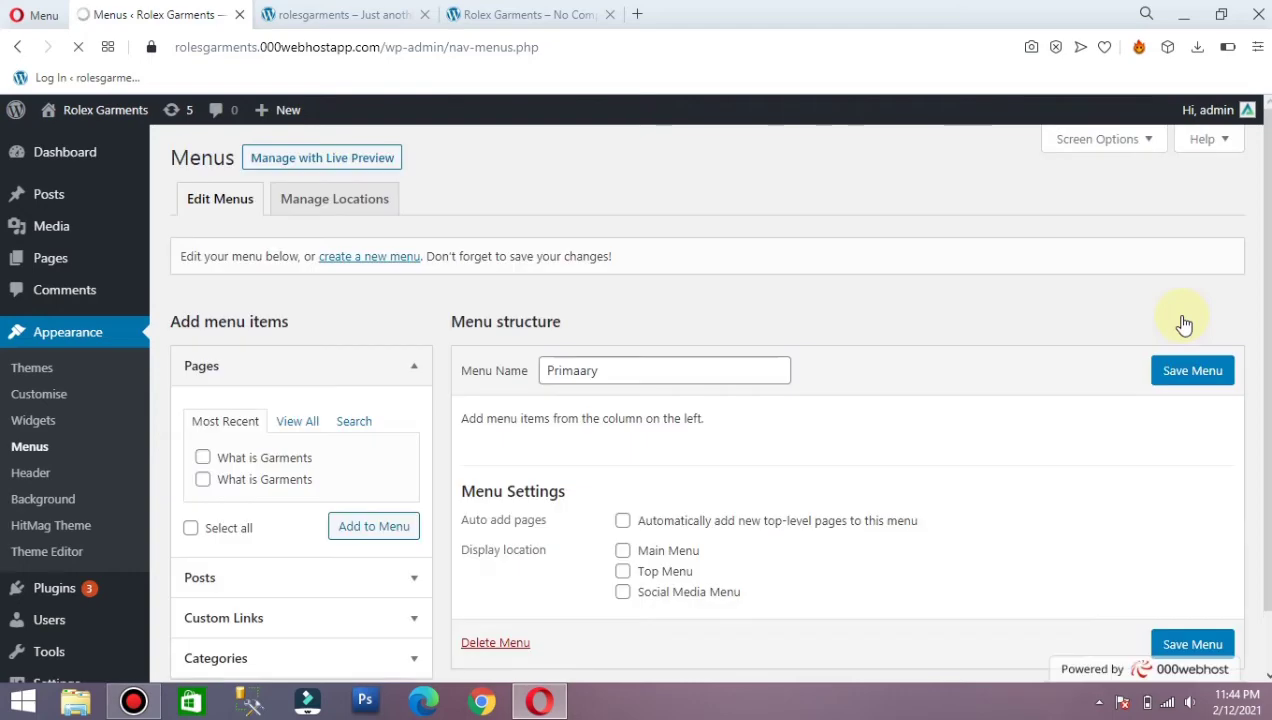
# - Add the Uncategorised and Tricks categories to the Primaary menu and place Tricks above Uncategorised
pyautogui.moveTo(1268, 400); pyautogui.dragTo(1268, 470)
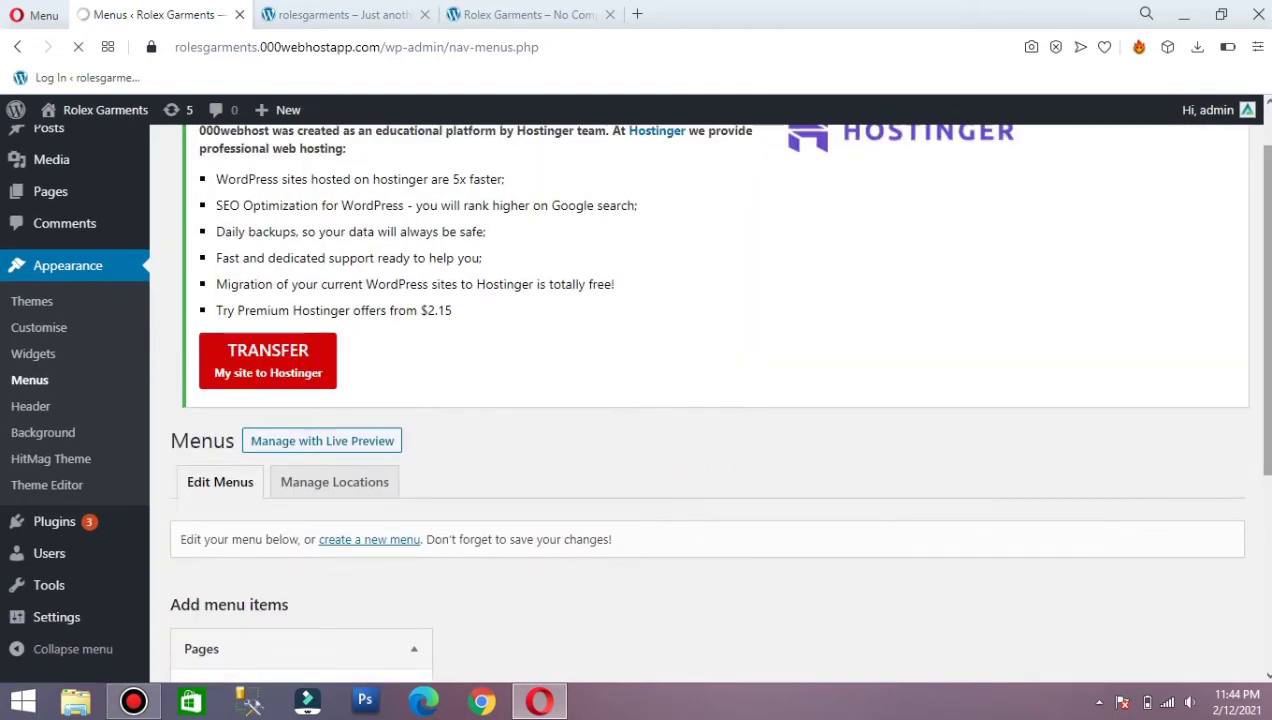
pyautogui.moveTo(1268, 289); pyautogui.dragTo(1268, 488)
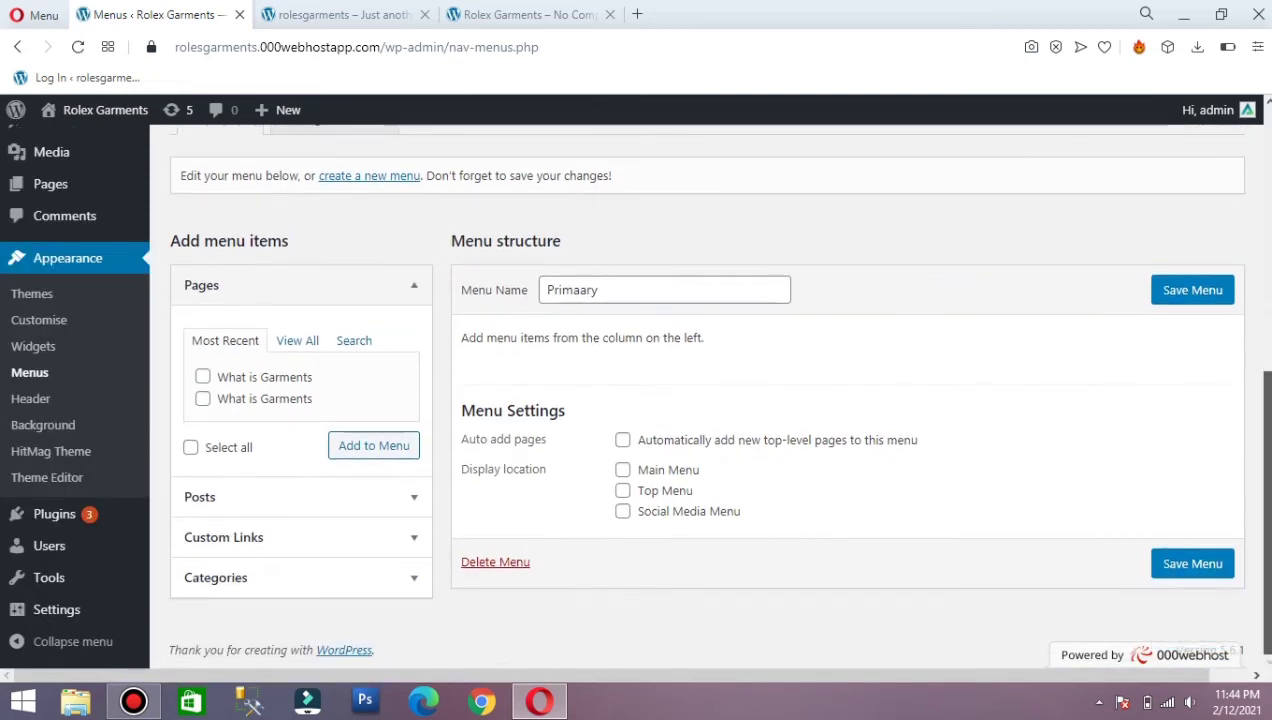
pyautogui.click(402, 592)
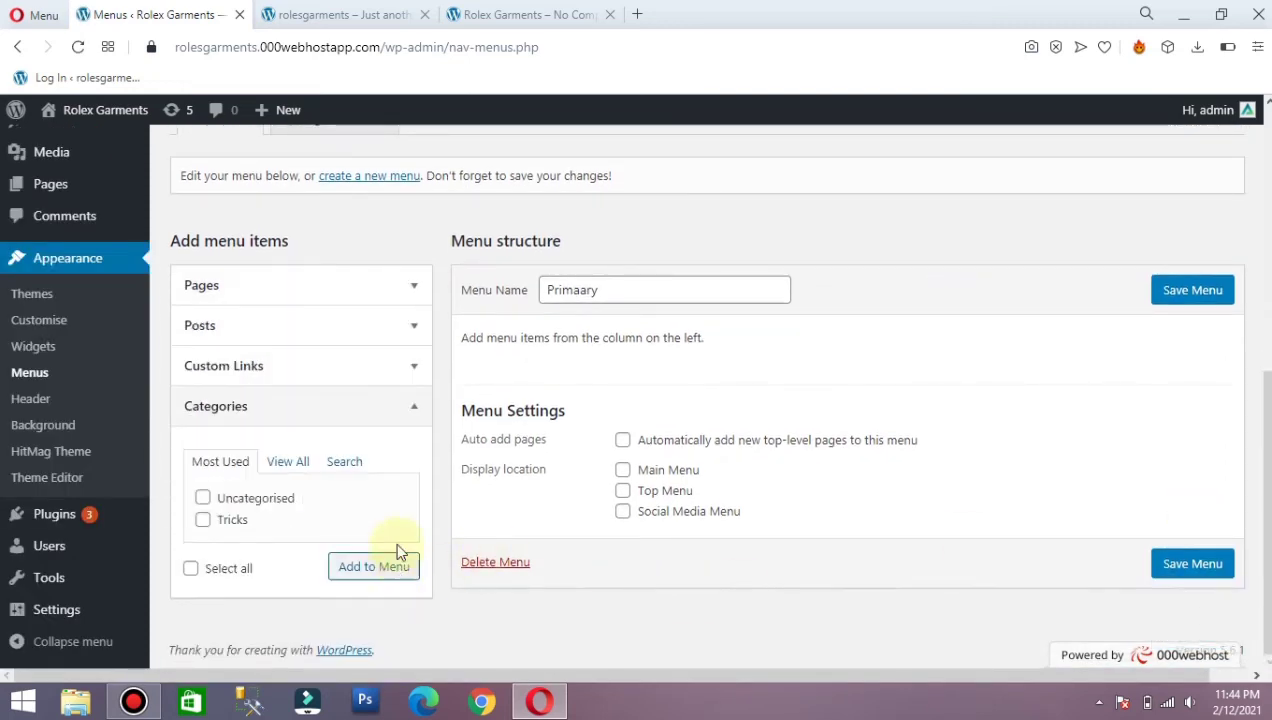
pyautogui.click(352, 367)
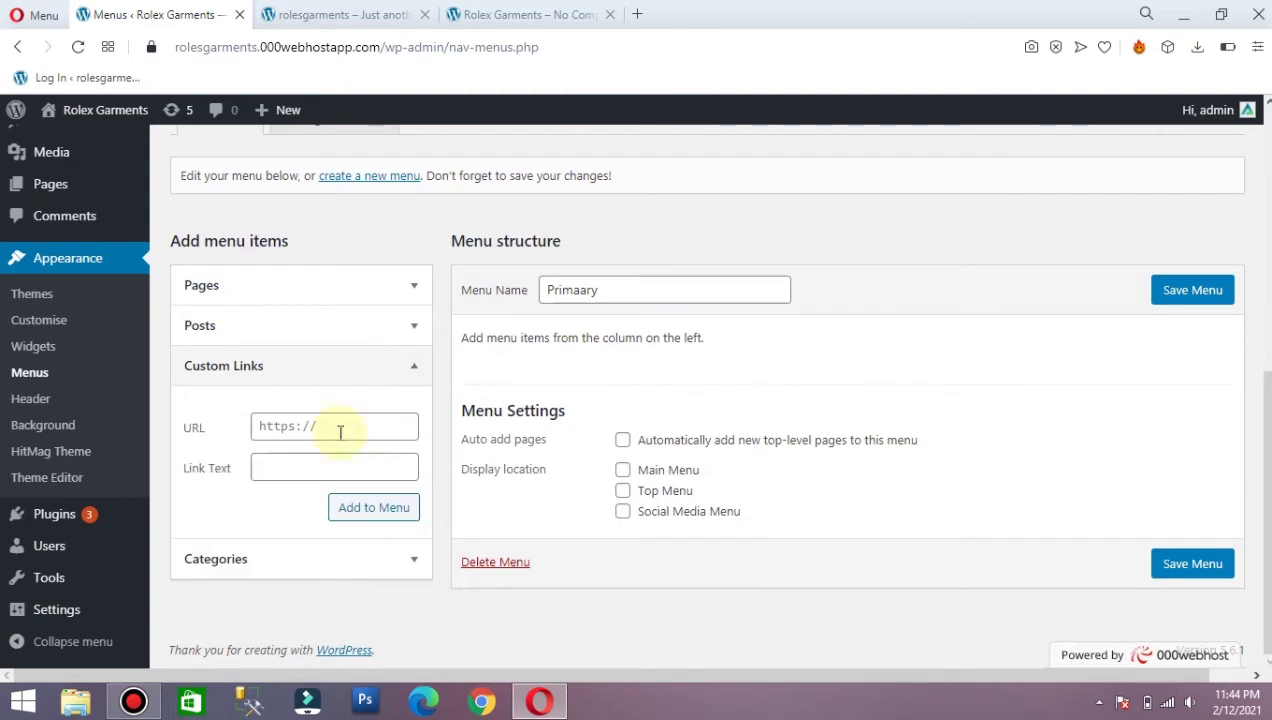
pyautogui.click(389, 372)
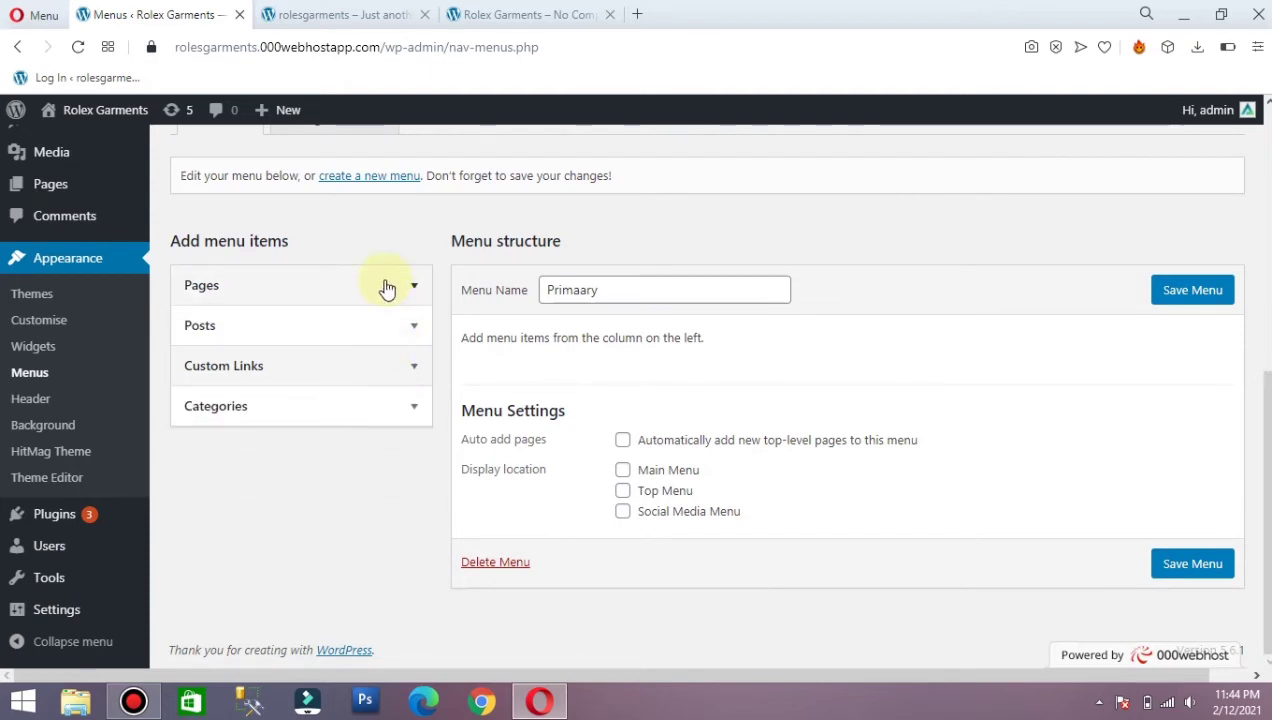
pyautogui.click(387, 287)
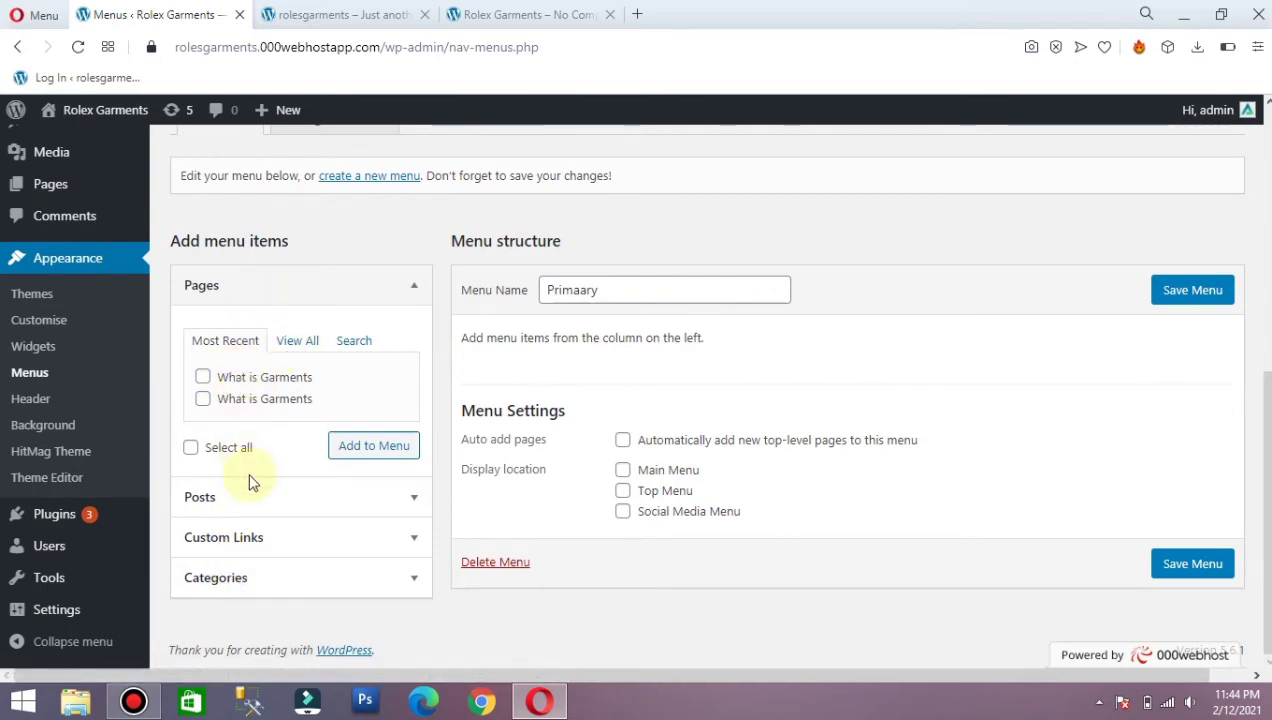
pyautogui.click(250, 577)
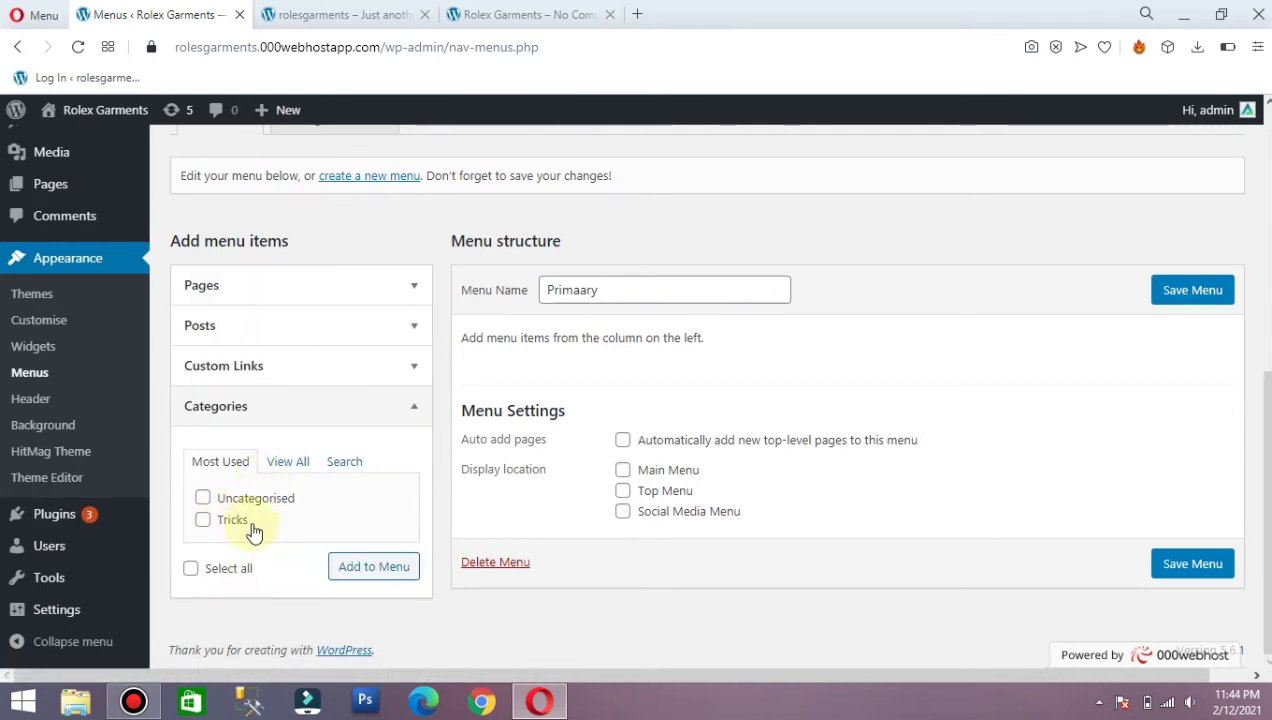
pyautogui.click(215, 521)
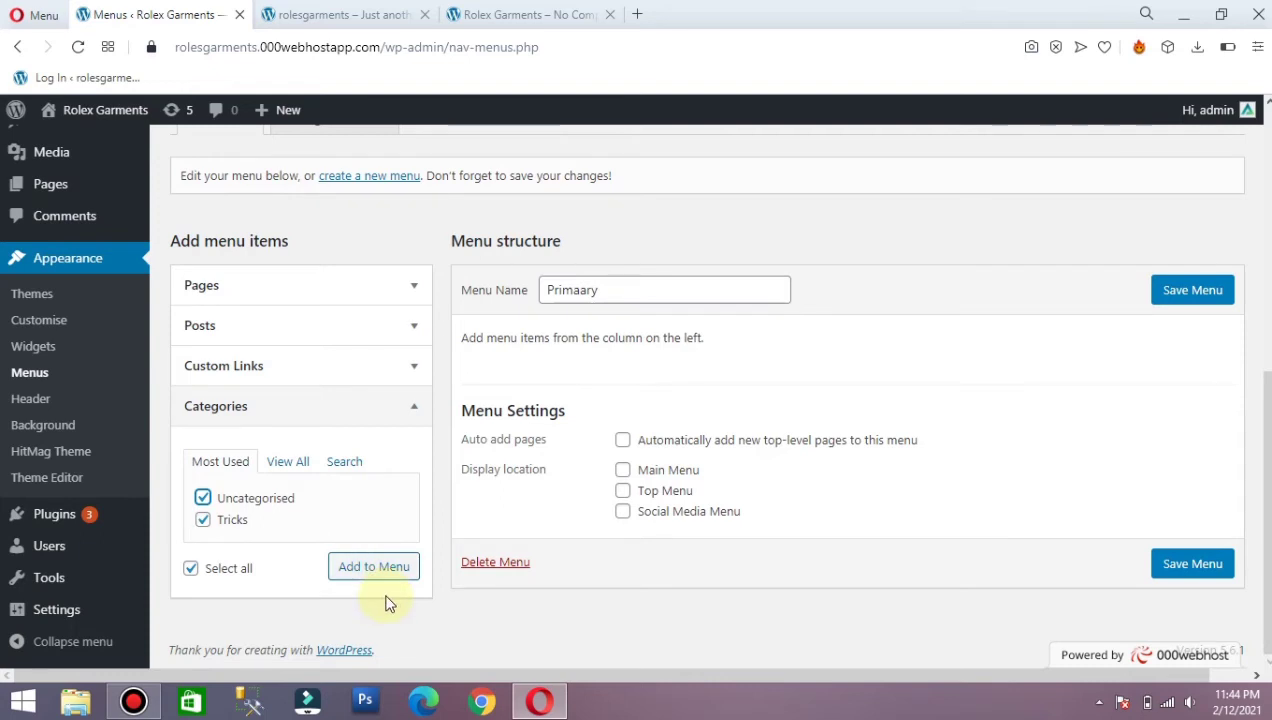
pyautogui.click(372, 569)
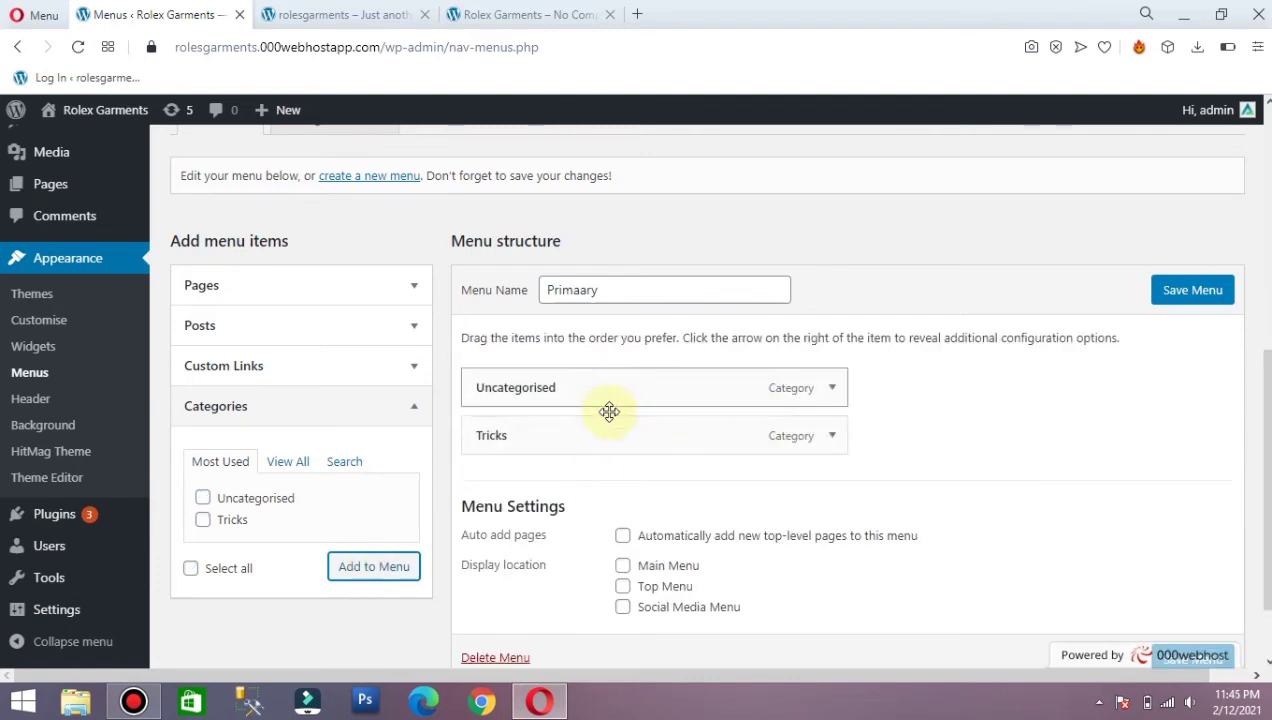
pyautogui.moveTo(588, 397); pyautogui.dragTo(579, 462)
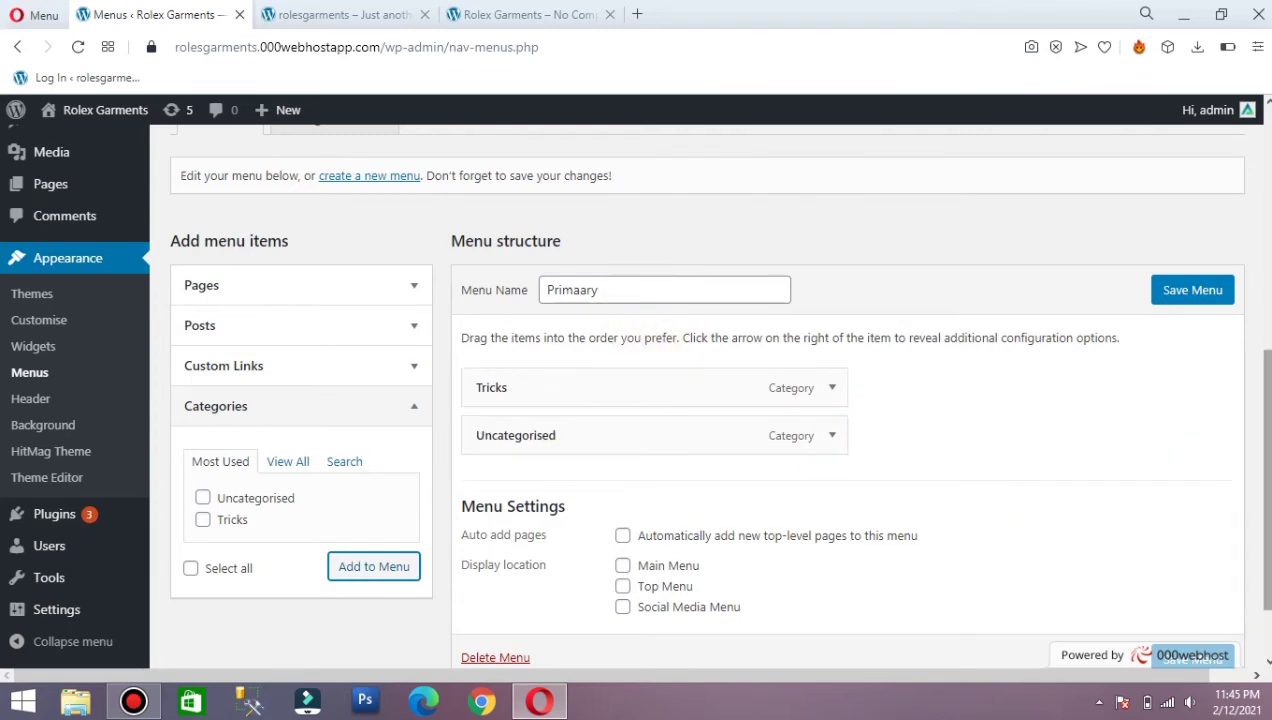
# - Assign the Primaary menu to the Main Menu display location, save it, and reload the site's homepage to check the navigation bar
pyautogui.scroll(-2, 990, 515)
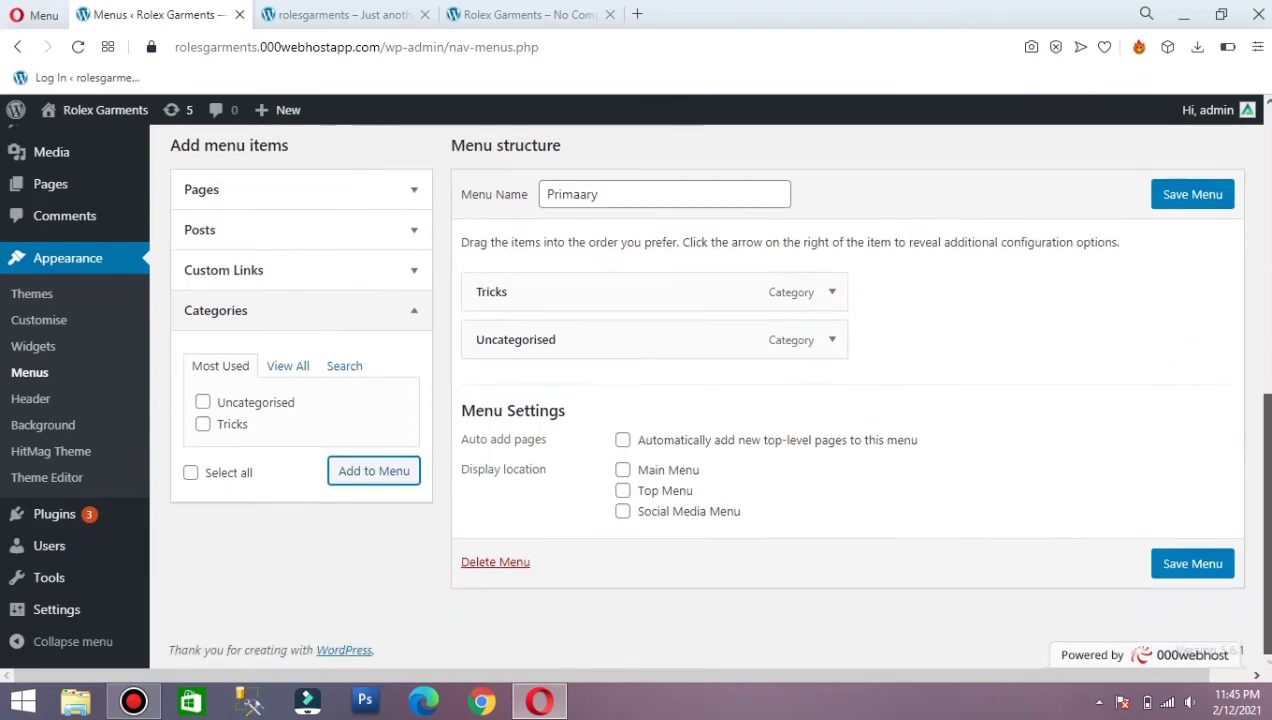
pyautogui.click(664, 474)
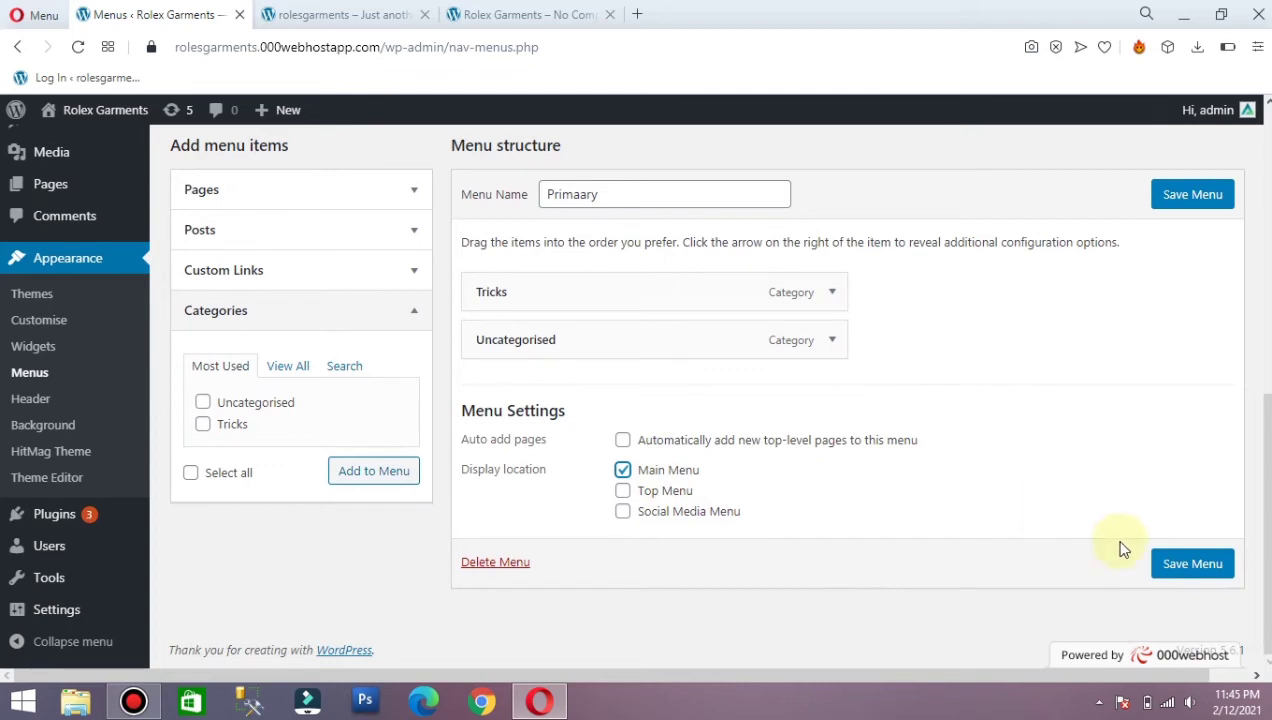
pyautogui.click(1168, 563)
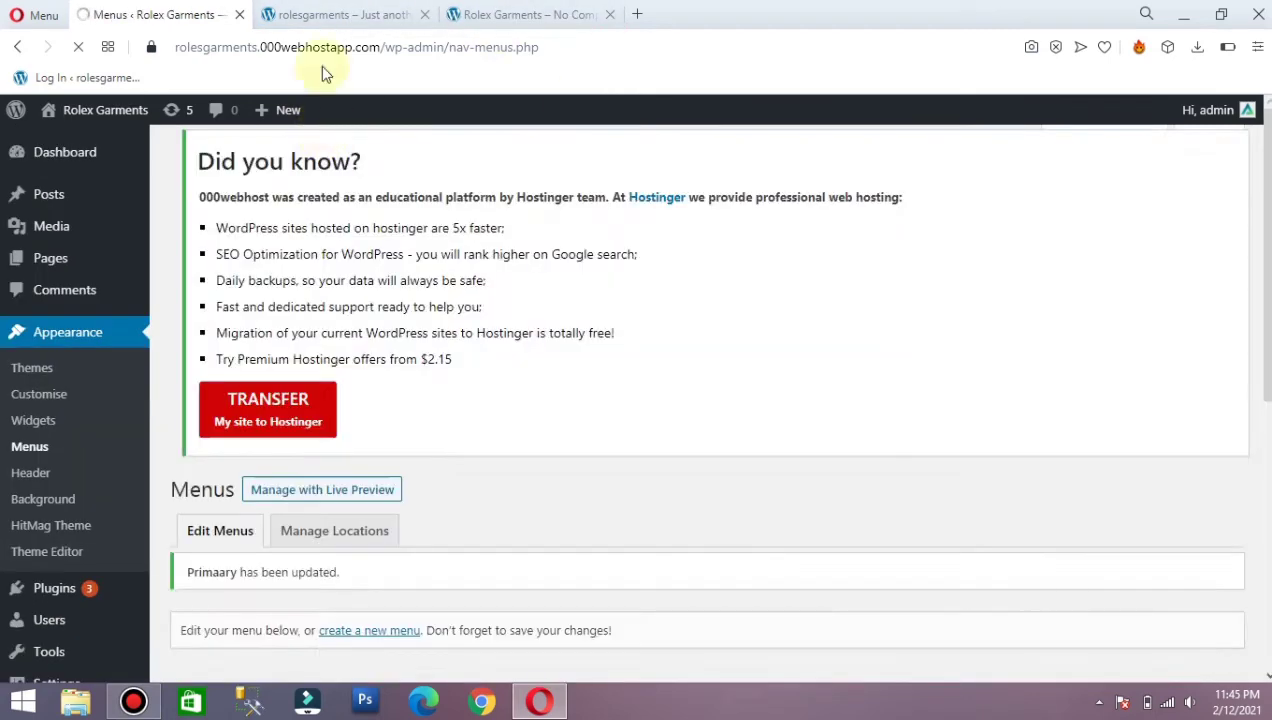
pyautogui.click(332, 15)
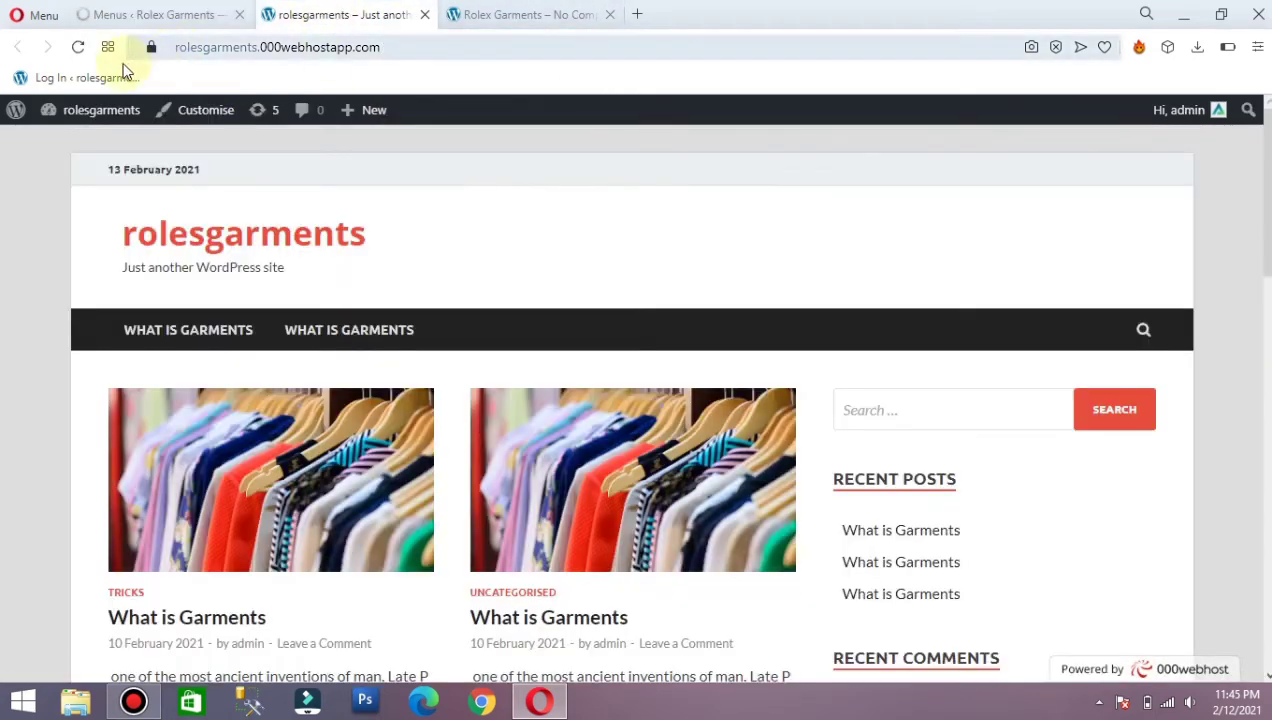
pyautogui.click(82, 47)
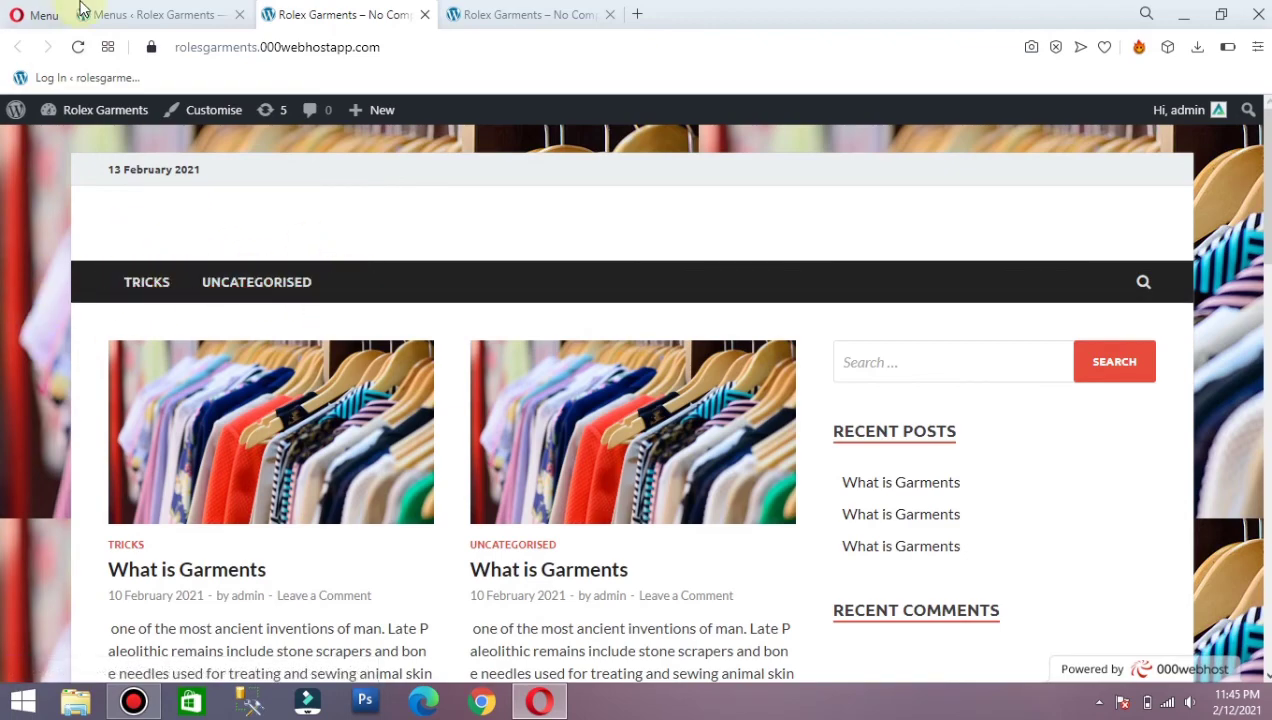
# - Add a custom link named Home to the Primaary menu, using the homepage address copied from the site, rolesgarments.000webhostapp.com
pyautogui.click(120, 14)
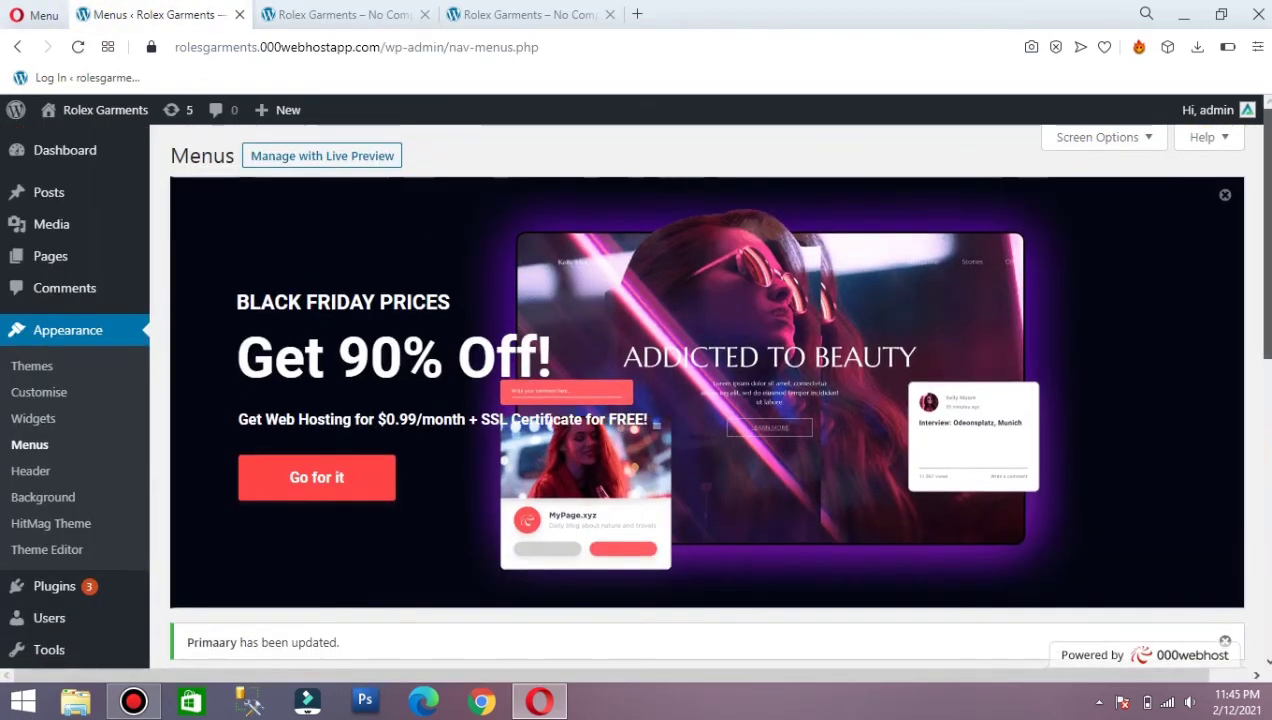
pyautogui.moveTo(1267, 174); pyautogui.dragTo(1270, 437)
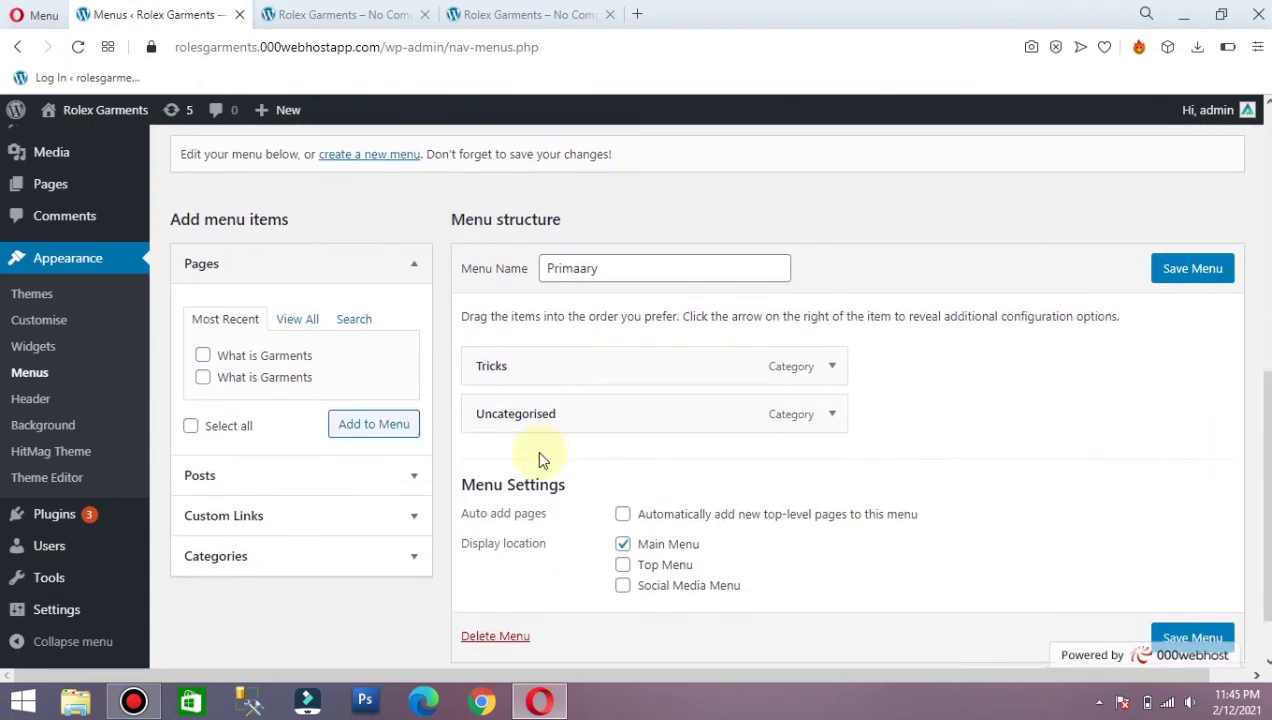
pyautogui.click(405, 517)
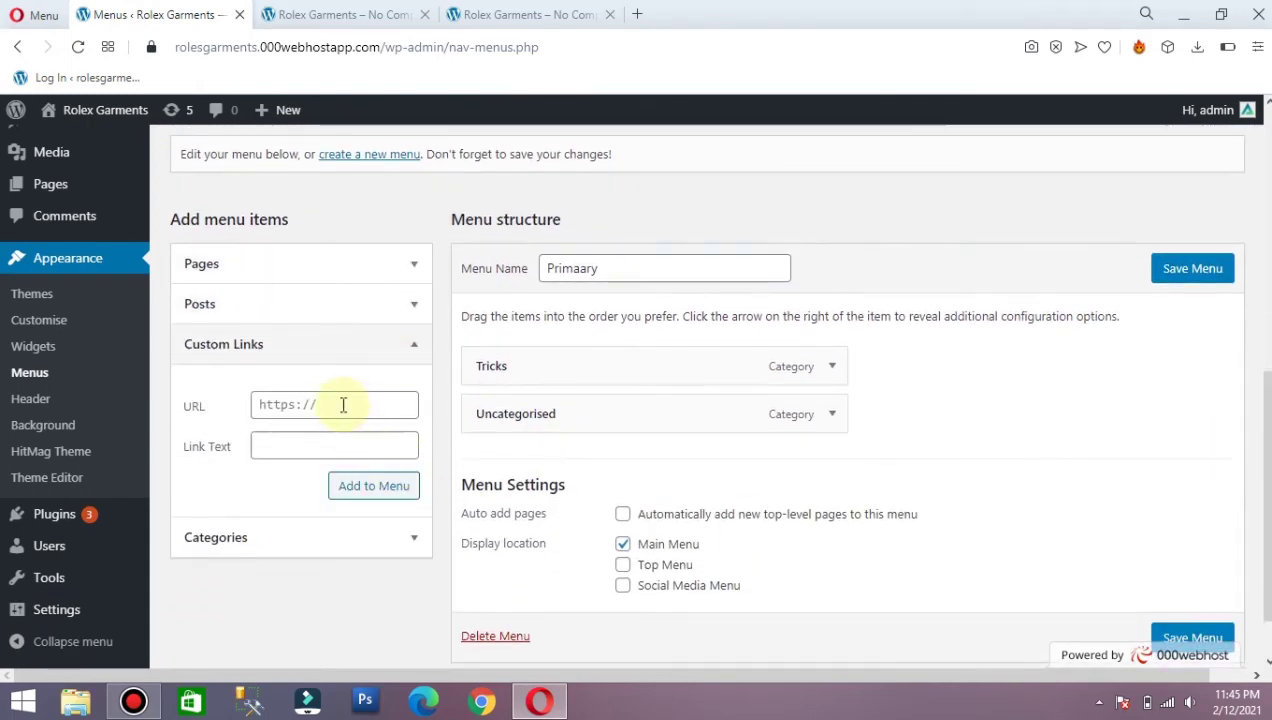
pyautogui.click(343, 404)
pyautogui.click(350, 14)
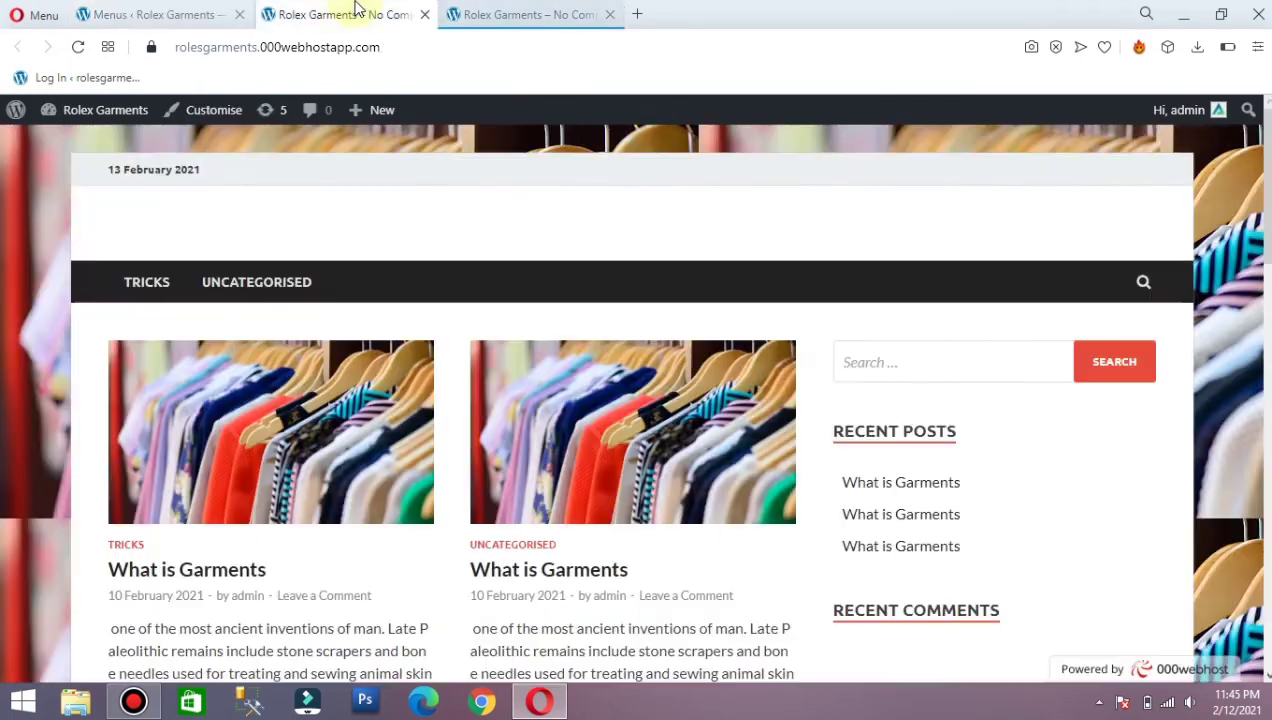
pyautogui.rightClick(305, 49)
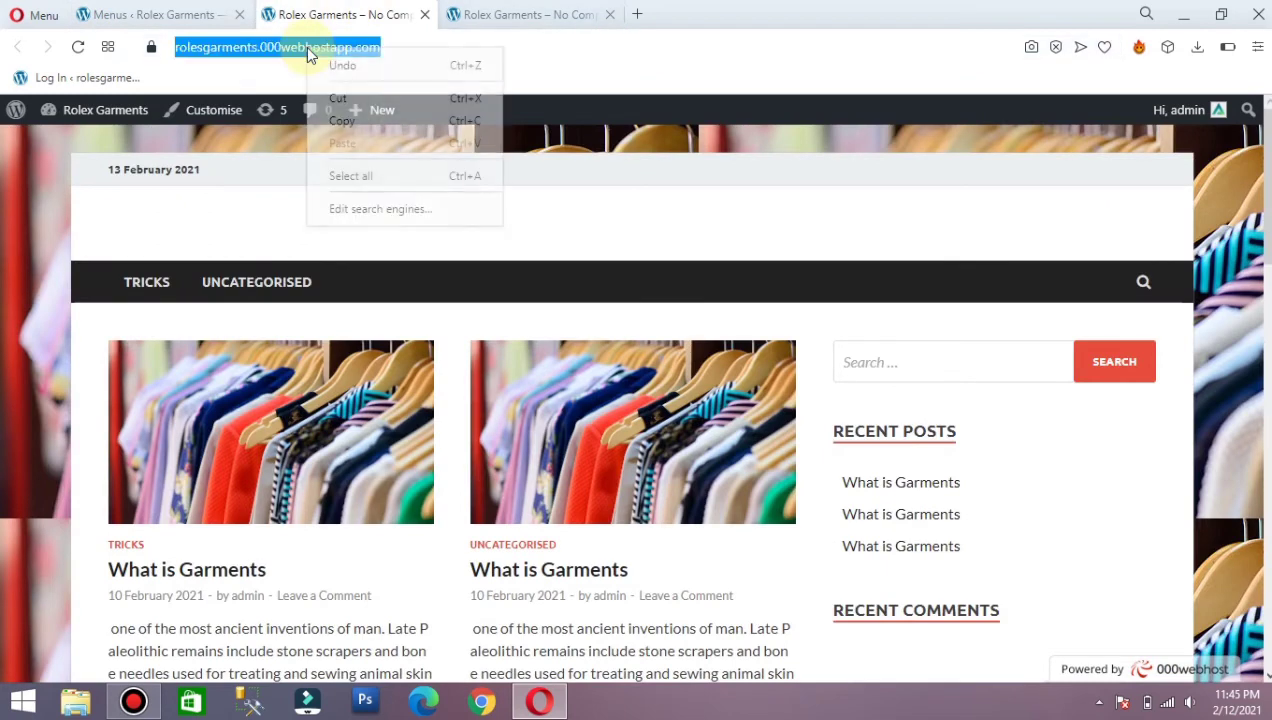
pyautogui.click(320, 121)
pyautogui.click(140, 14)
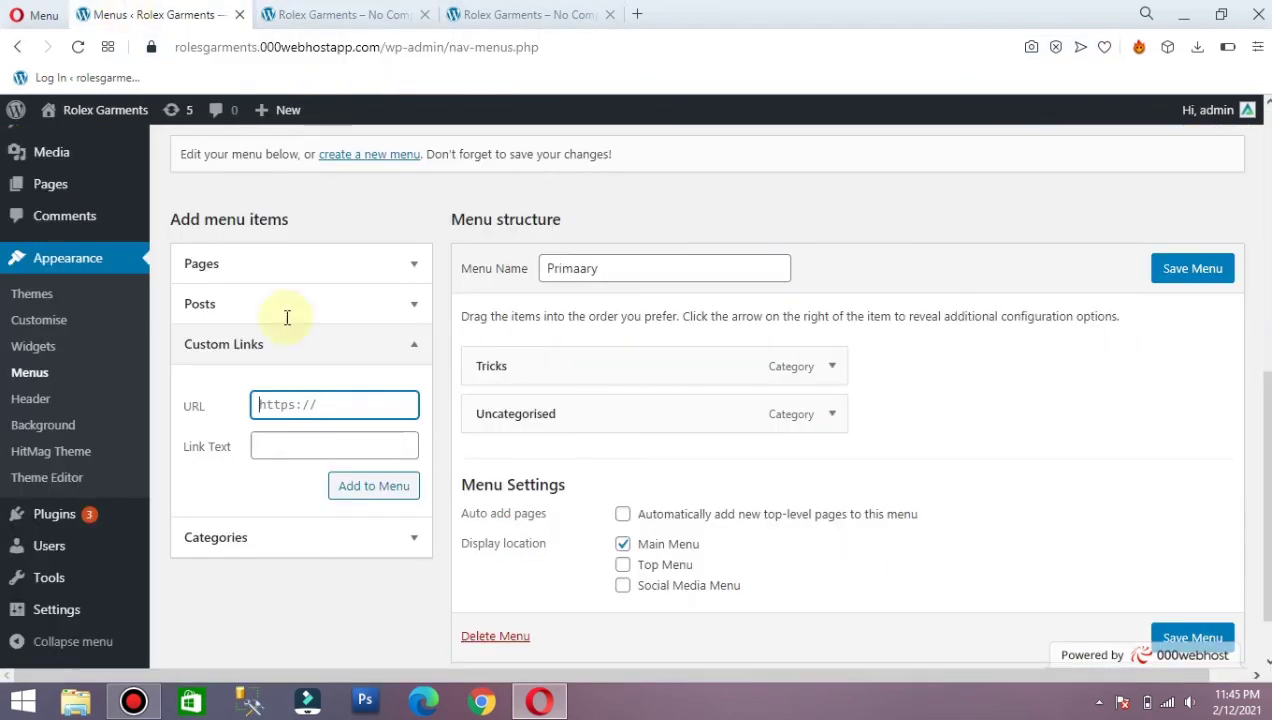
pyautogui.rightClick(335, 405)
pyautogui.click(348, 219)
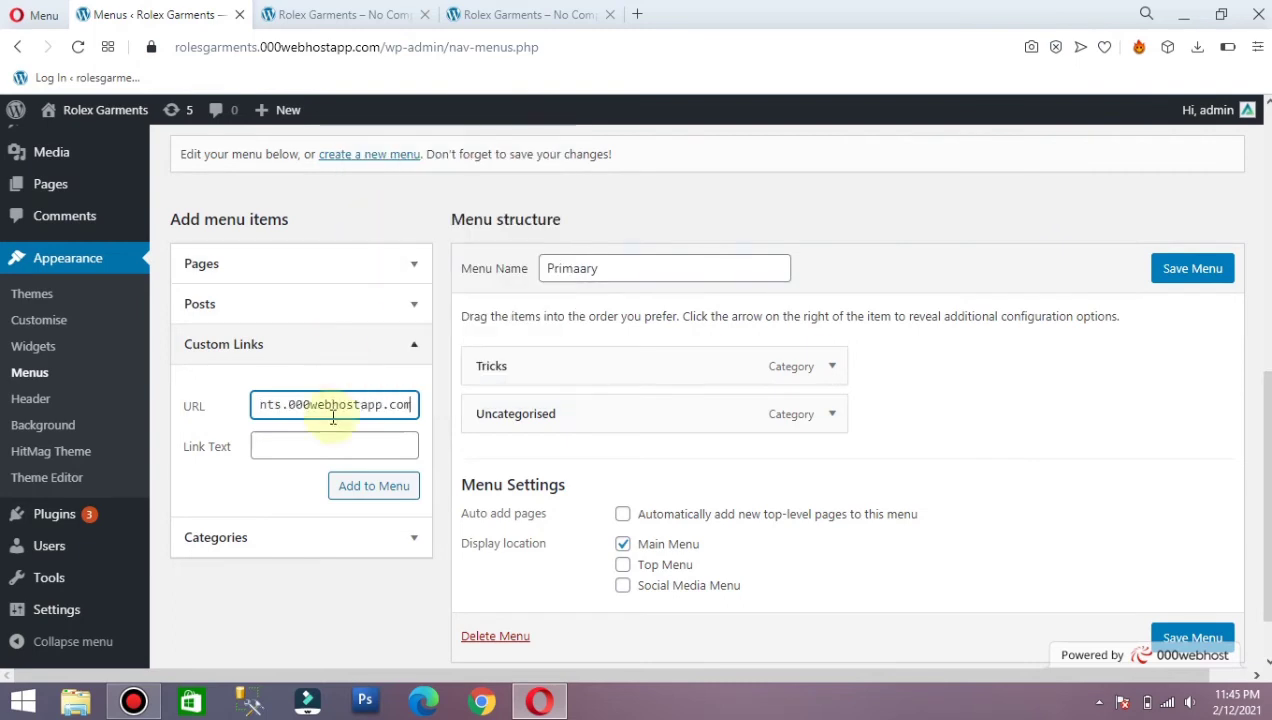
pyautogui.click(323, 435)
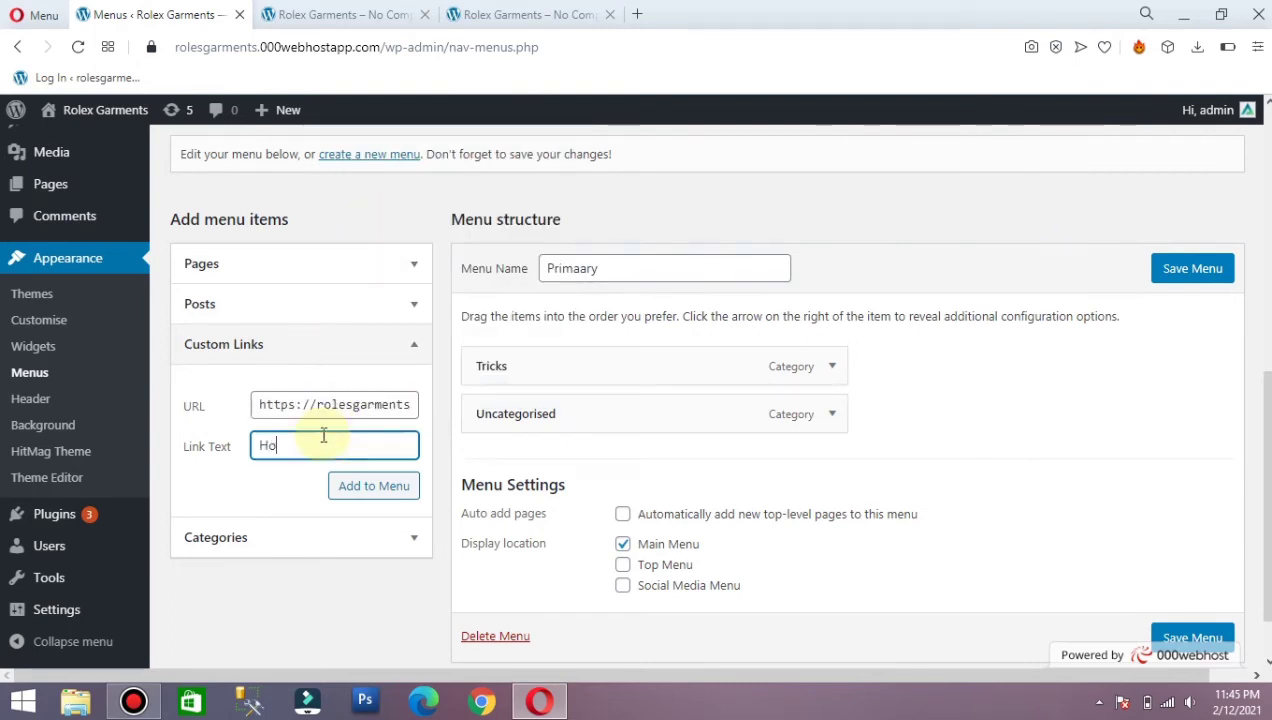
pyautogui.click(380, 492)
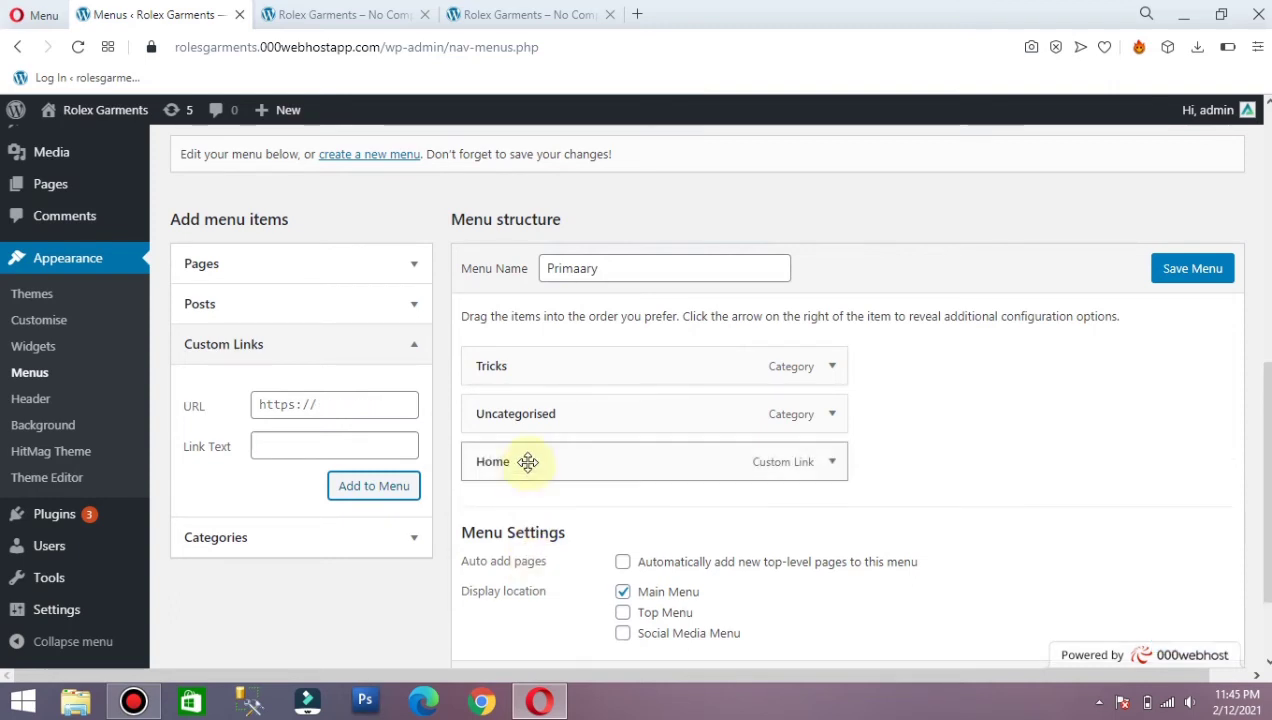
# - Move Home to the first position in the Primaary menu, save the menu, and check the reloaded homepage
pyautogui.moveTo(528, 468); pyautogui.dragTo(528, 360)
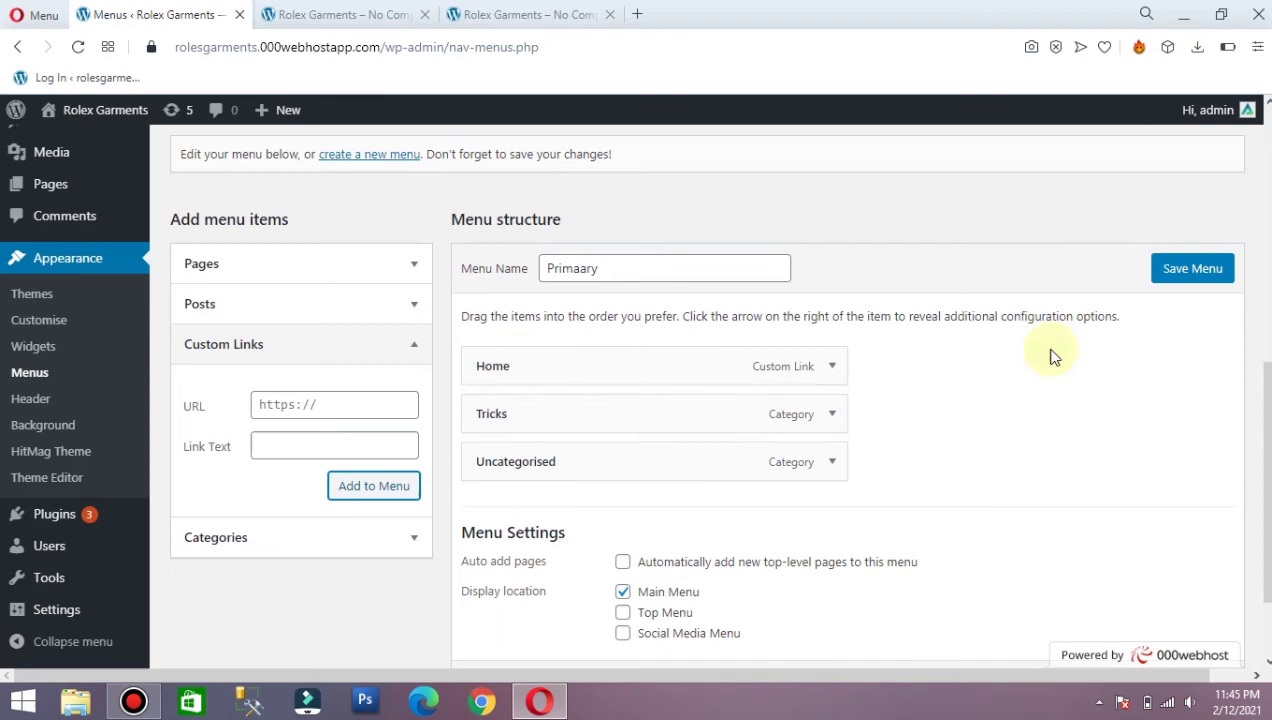
pyautogui.click(1180, 270)
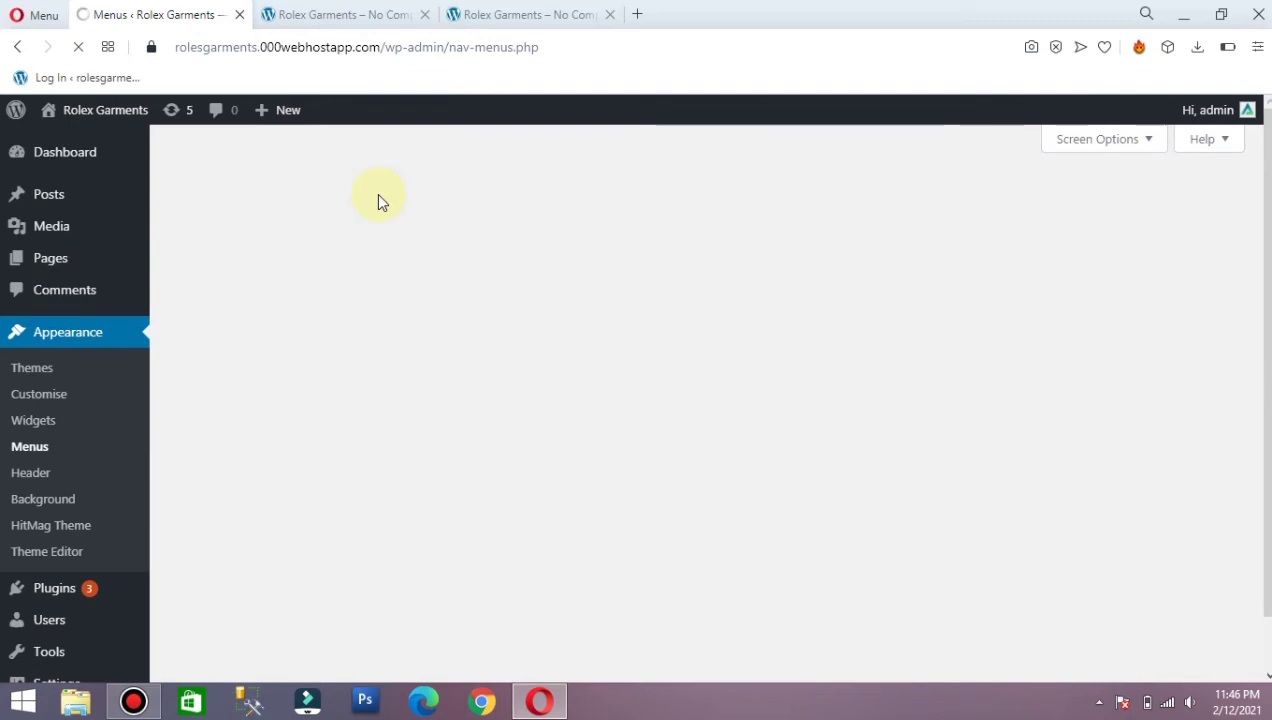
pyautogui.click(341, 12)
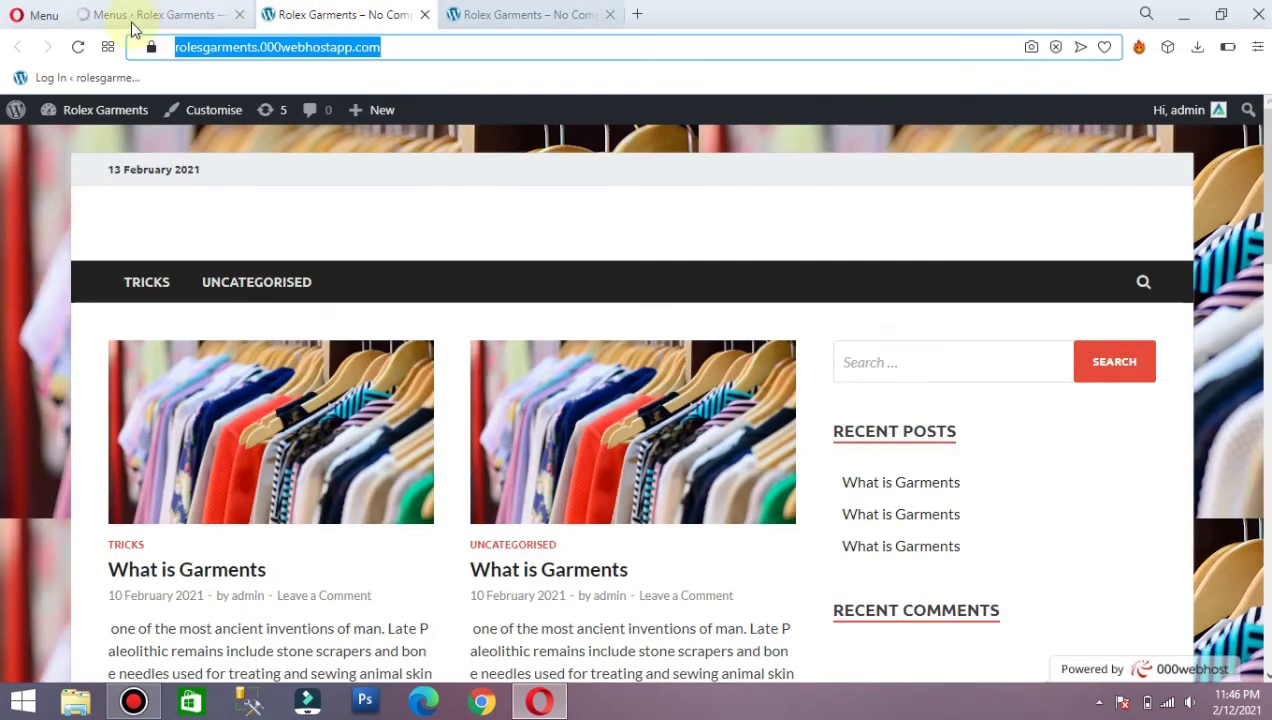
pyautogui.click(80, 47)
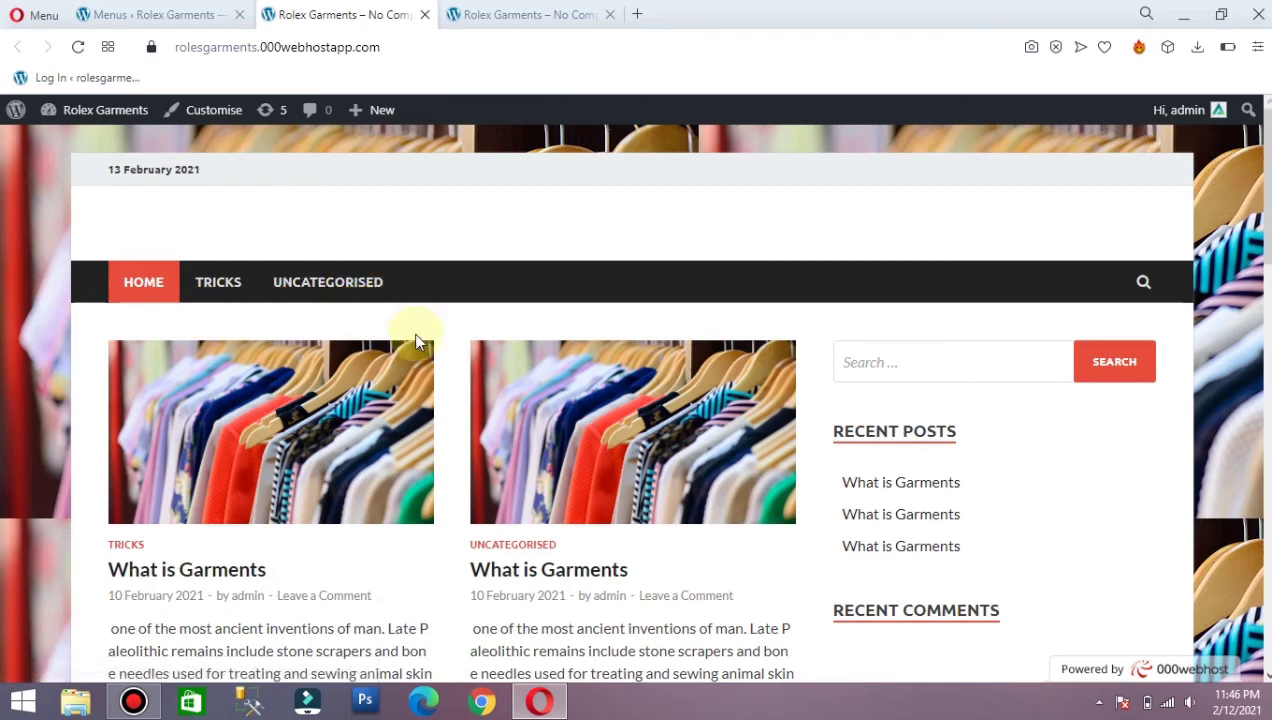
# - Dismiss the promotional banner on the Menus admin page, and review the HitMag Theme page with its Magazine Homepage instructions
pyautogui.click(100, 12)
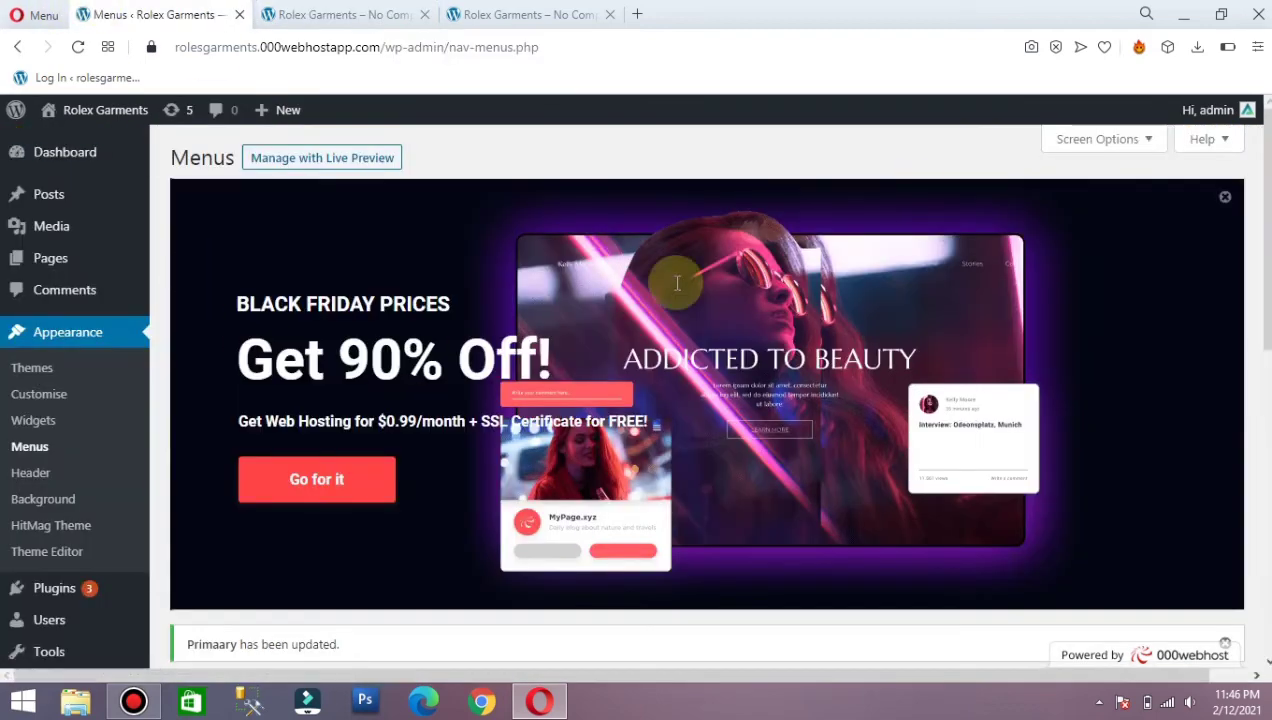
pyautogui.click(1224, 197)
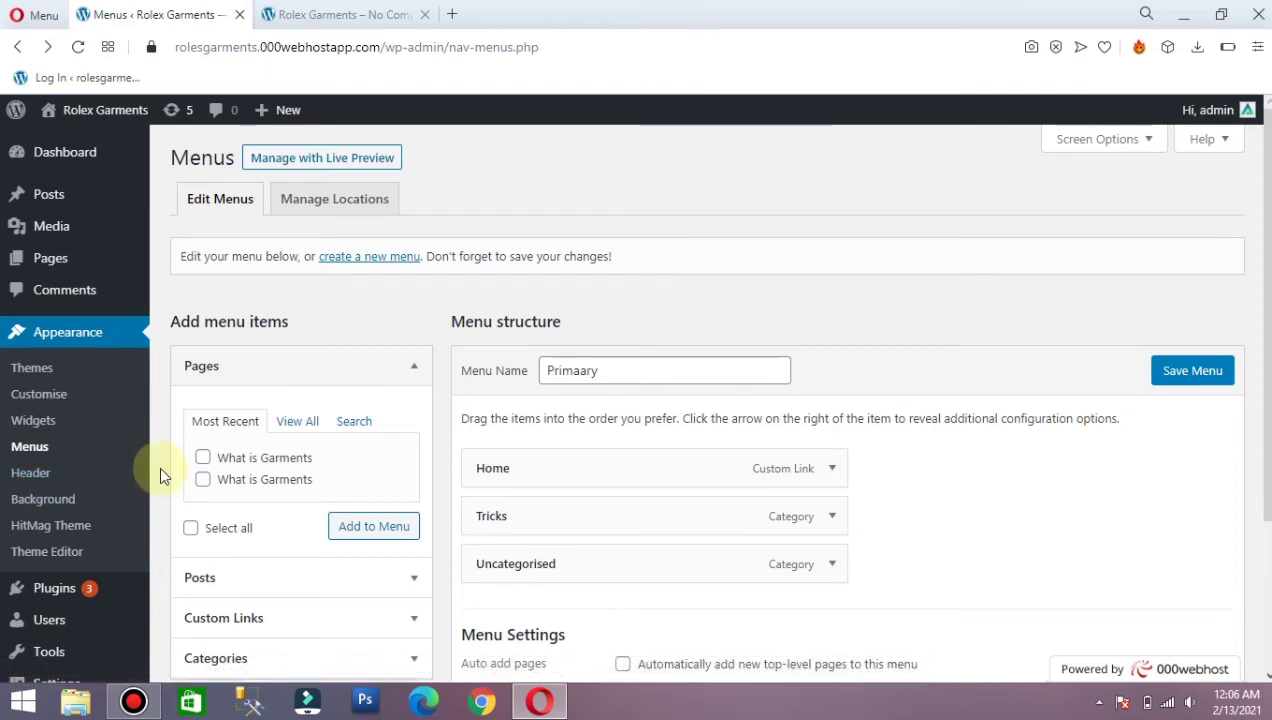
pyautogui.click(86, 526)
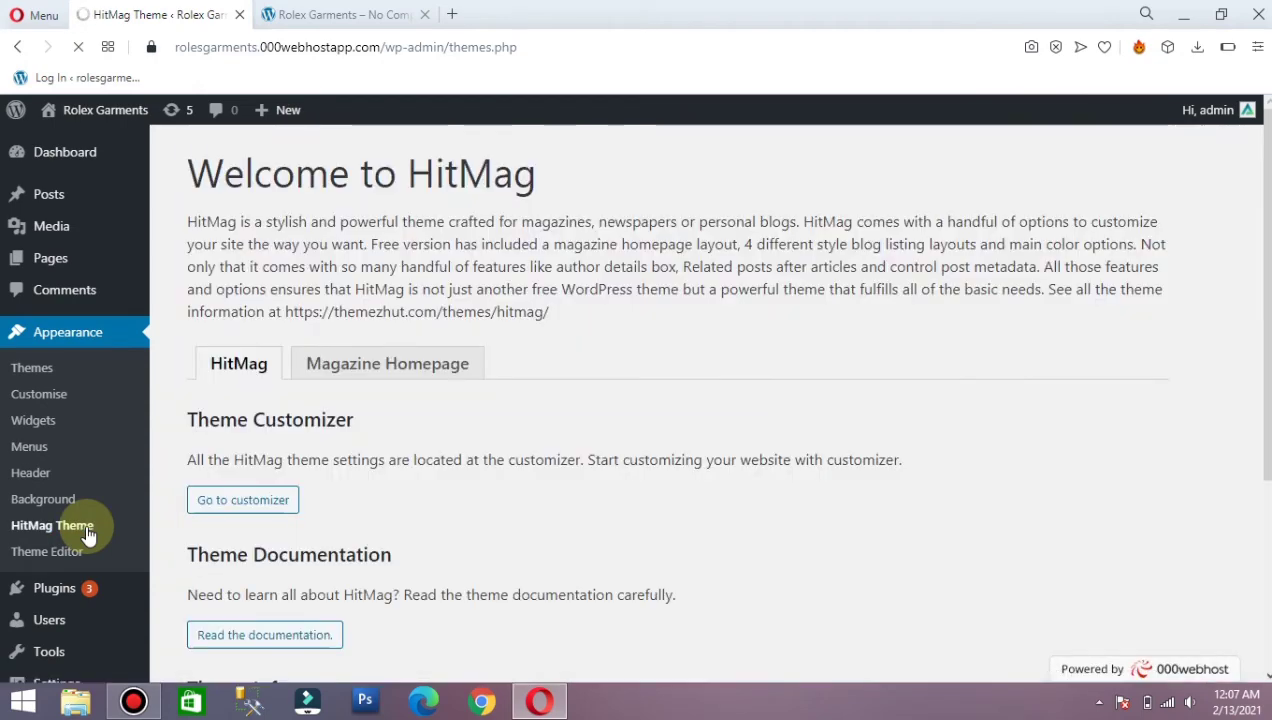
pyautogui.scroll(-1, 88, 535)
pyautogui.scroll(-3, 88, 535)
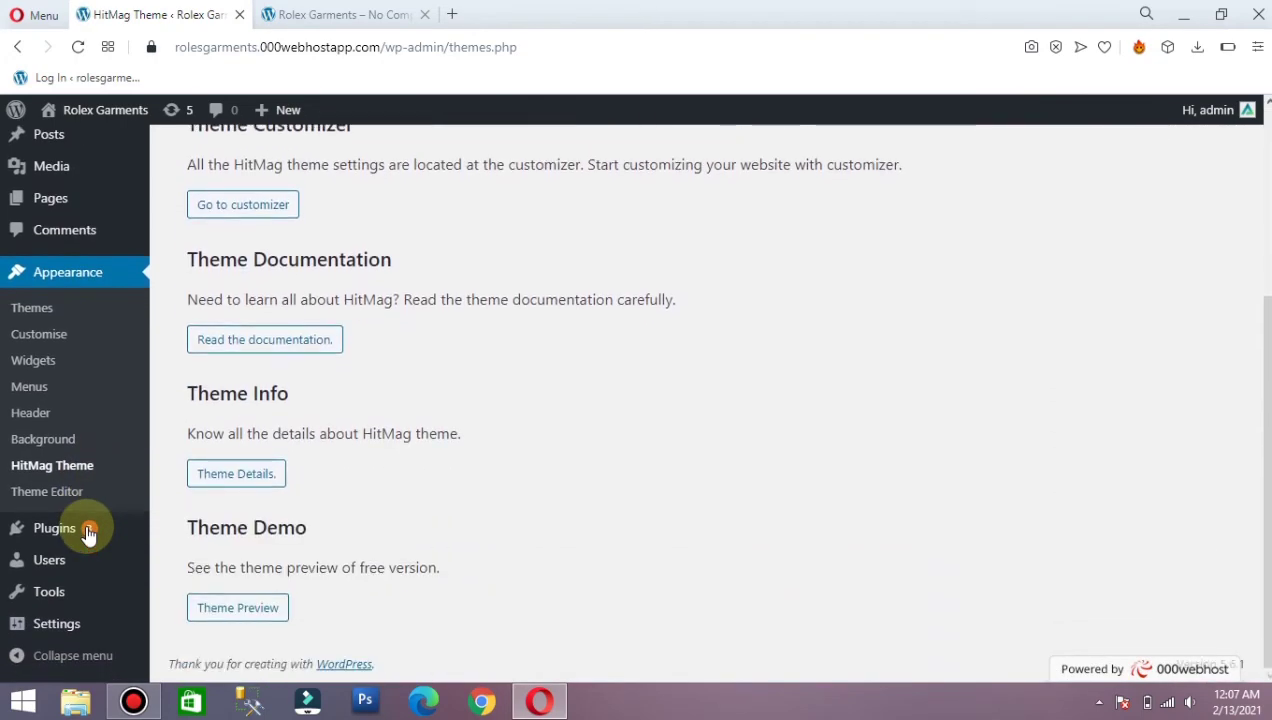
pyautogui.scroll(2, 88, 535)
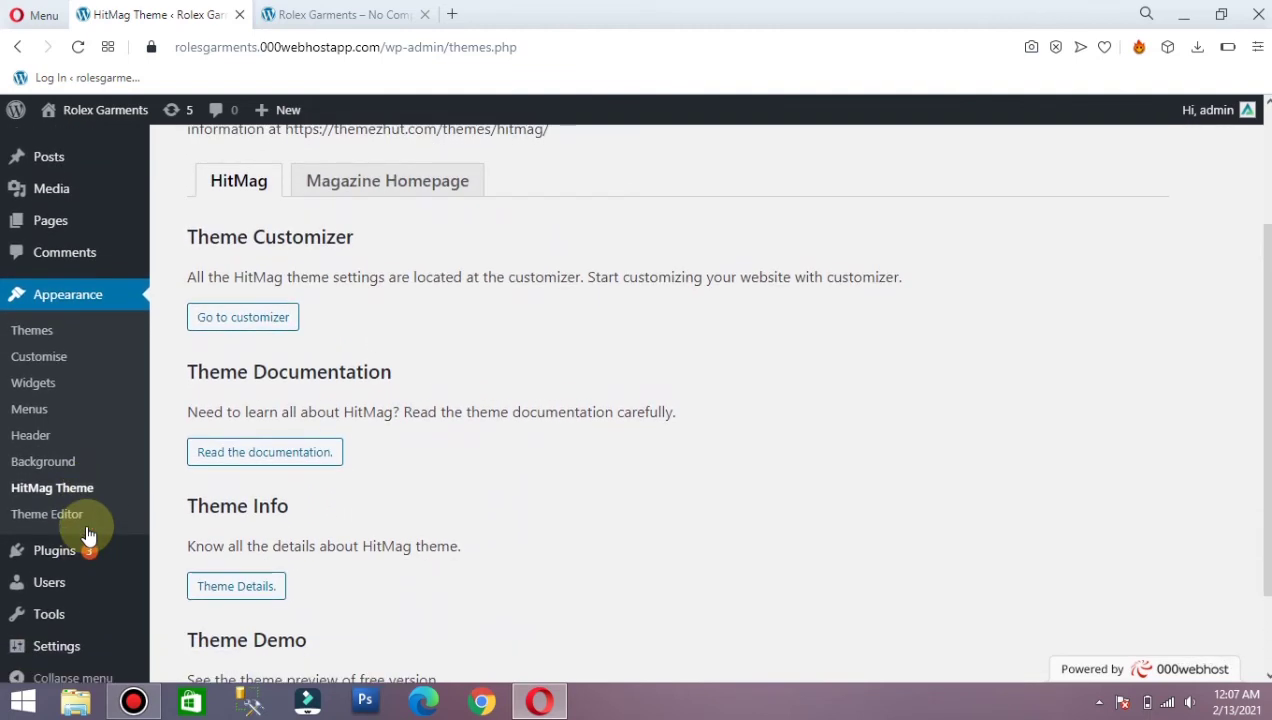
pyautogui.click(423, 183)
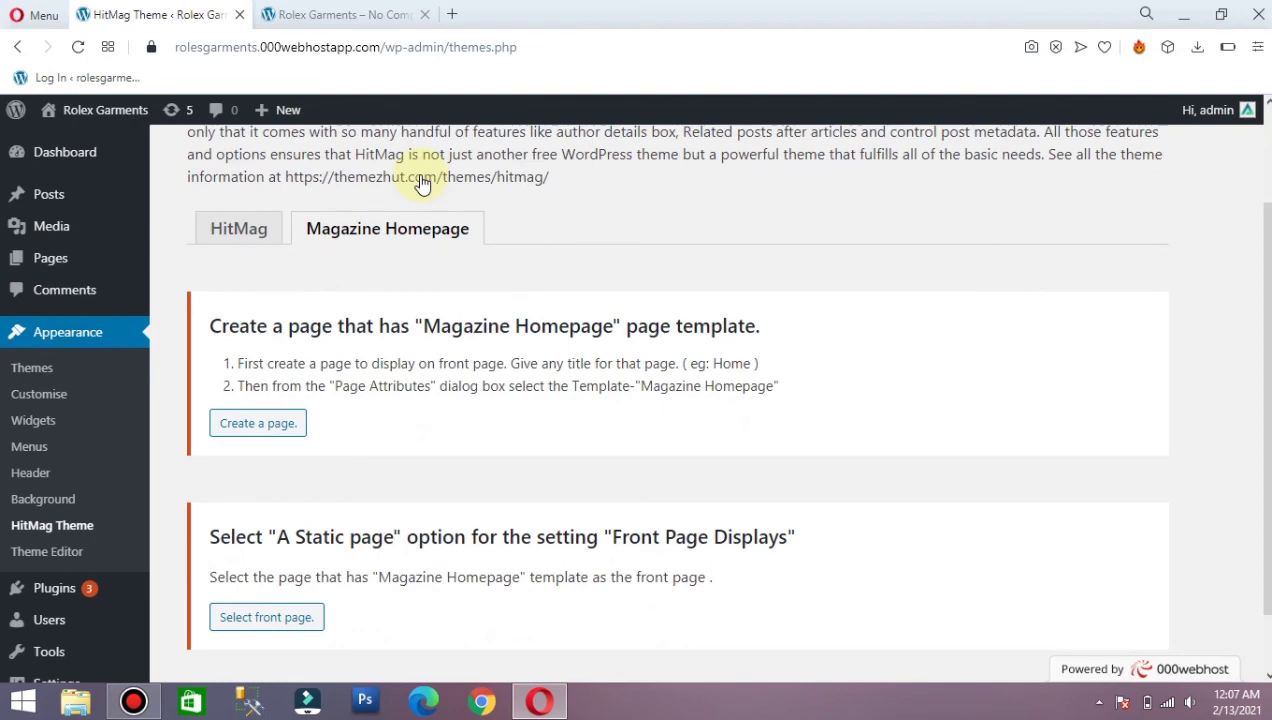
pyautogui.scroll(1, 422, 184)
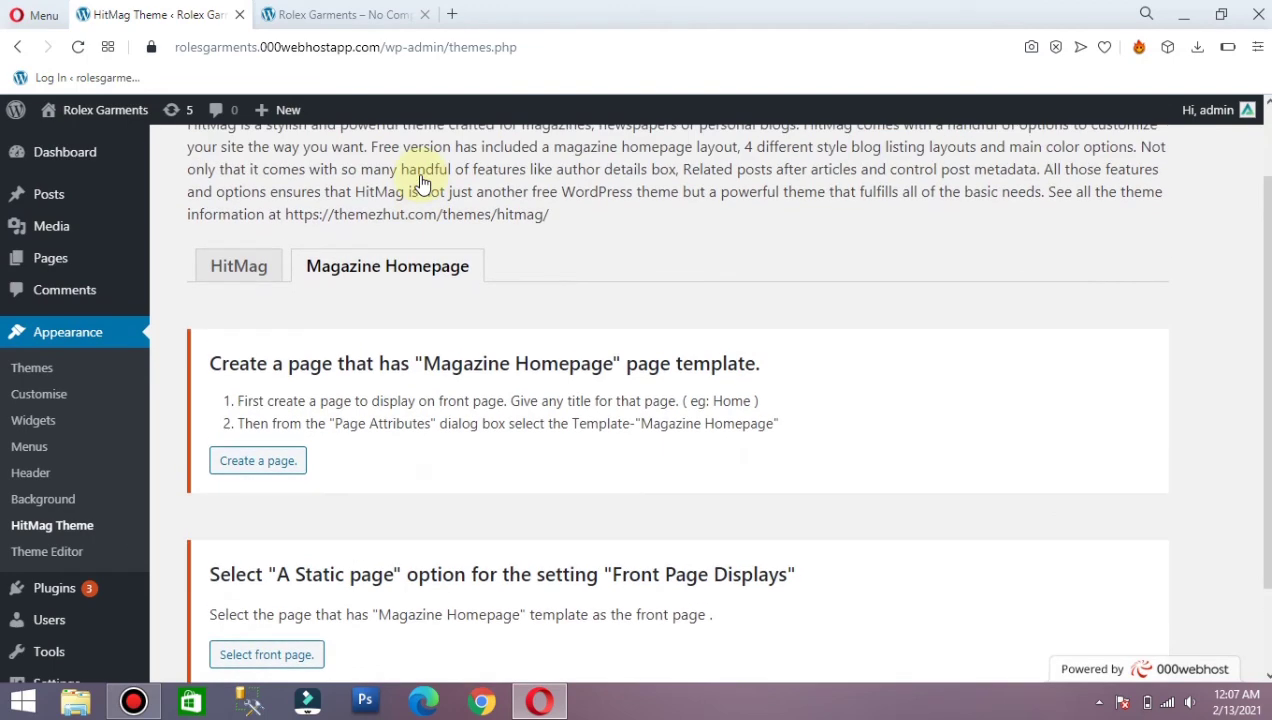
# - Open the Theme Editor for the HitMag theme and acknowledge the warning about making direct edits to theme files
pyautogui.click(47, 553)
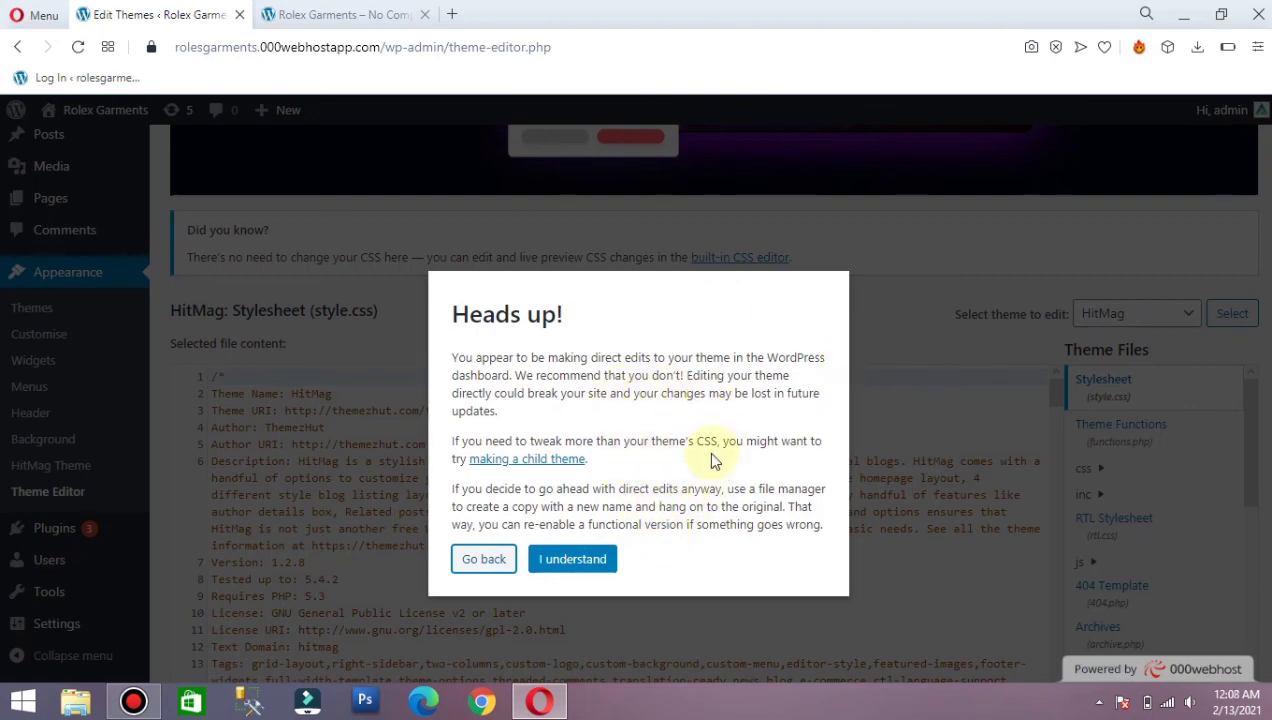
pyautogui.rightClick(582, 552)
pyautogui.click(576, 562)
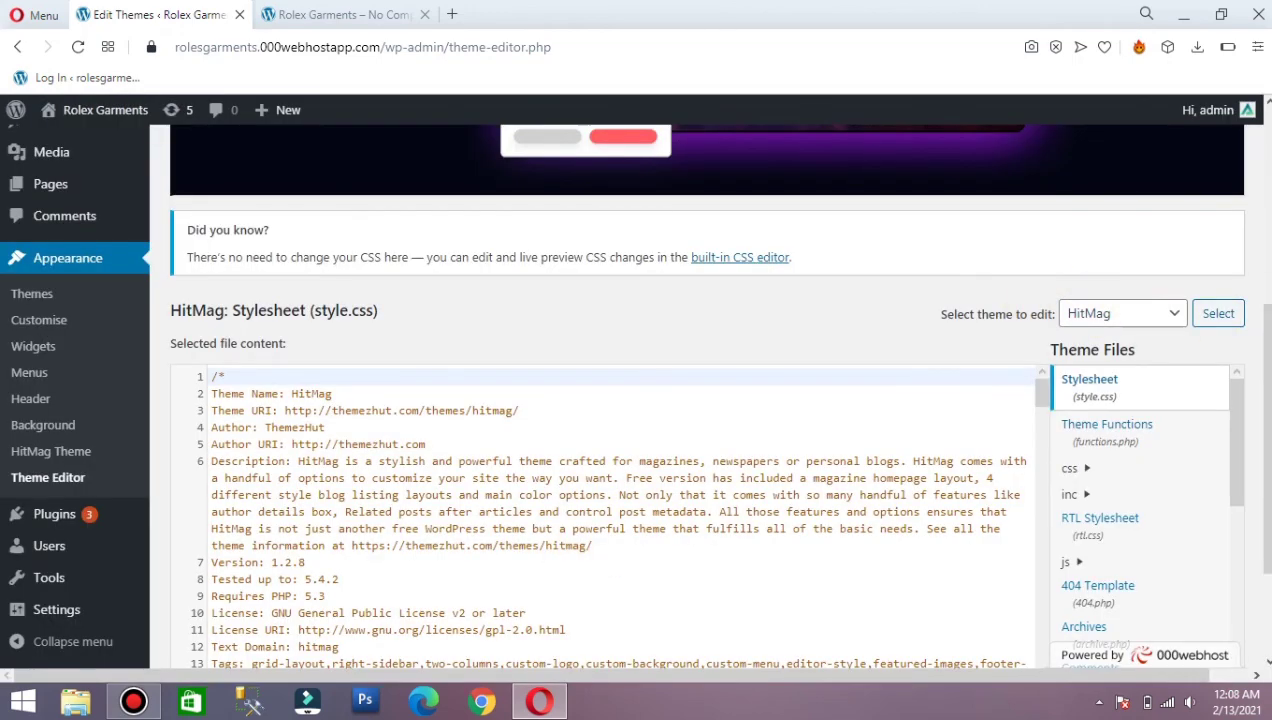
# - Browse HitMag's theme files and open the Main Index Template (index.php) to review its code
pyautogui.moveTo(1267, 333); pyautogui.dragTo(1267, 407)
pyautogui.moveTo(1241, 287); pyautogui.dragTo(1241, 373)
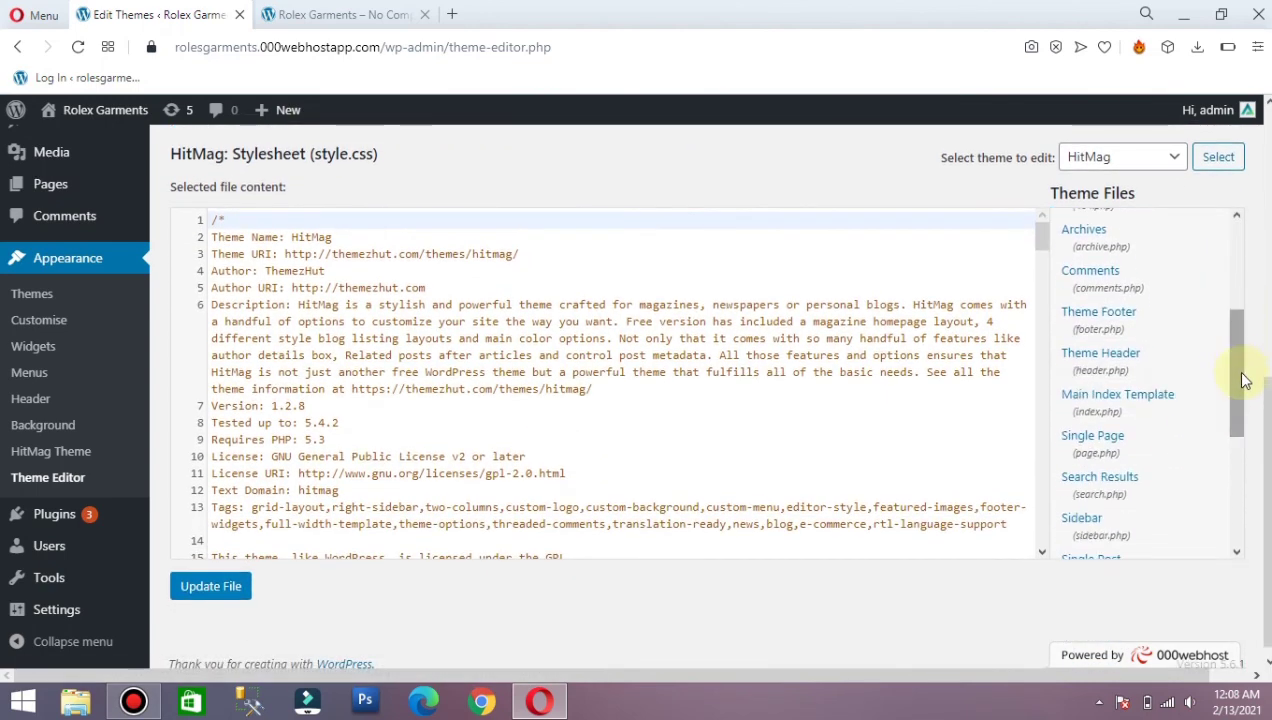
pyautogui.click(1108, 397)
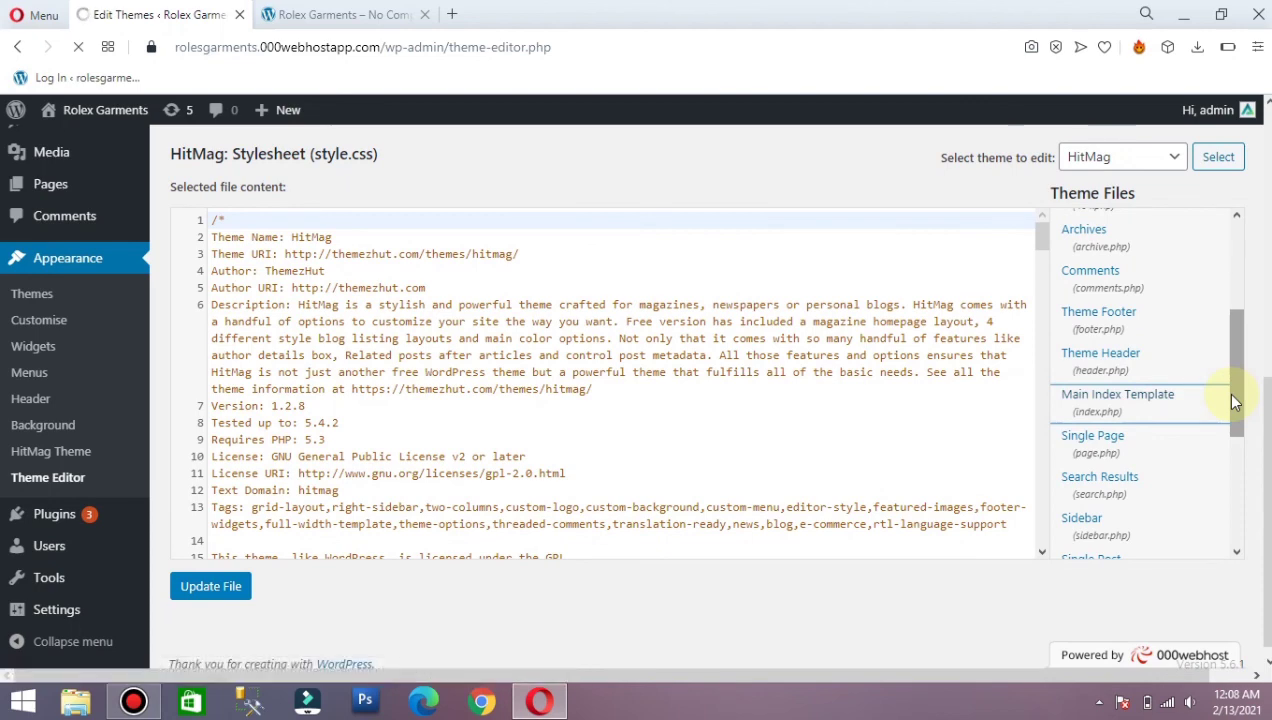
pyautogui.scroll(-4, 1229, 394)
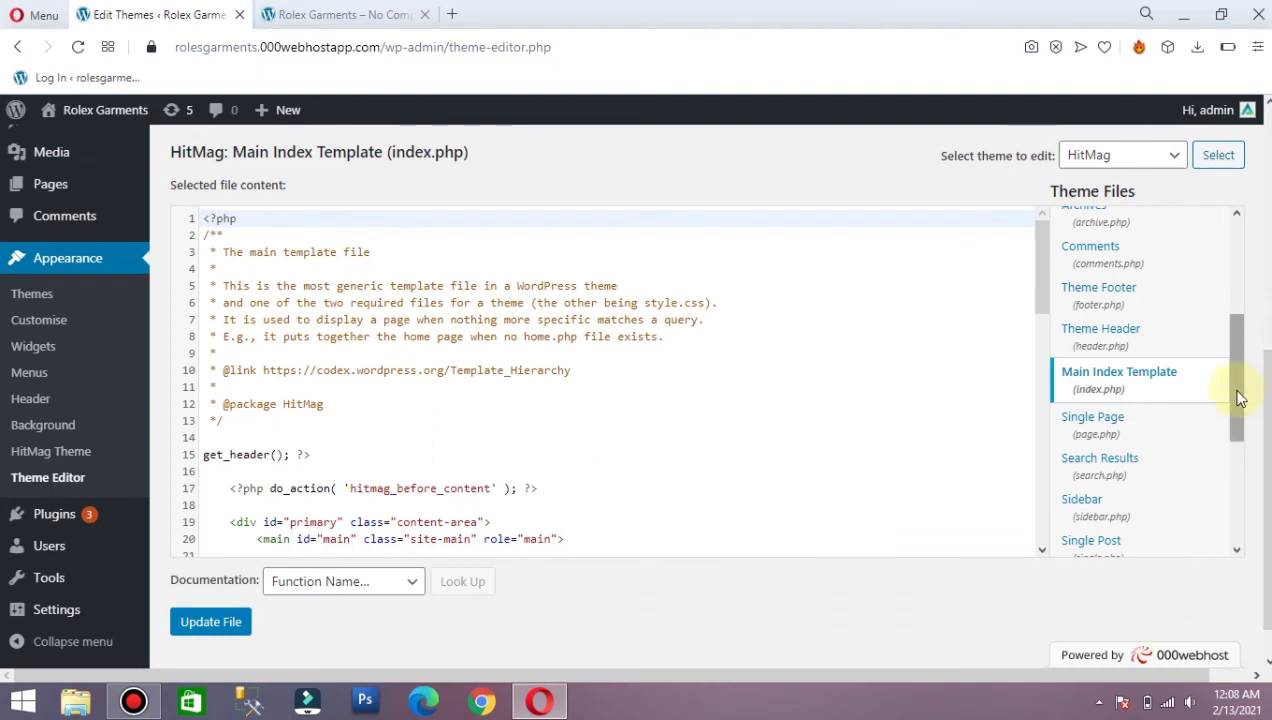
pyautogui.scroll(1, 1254, 405)
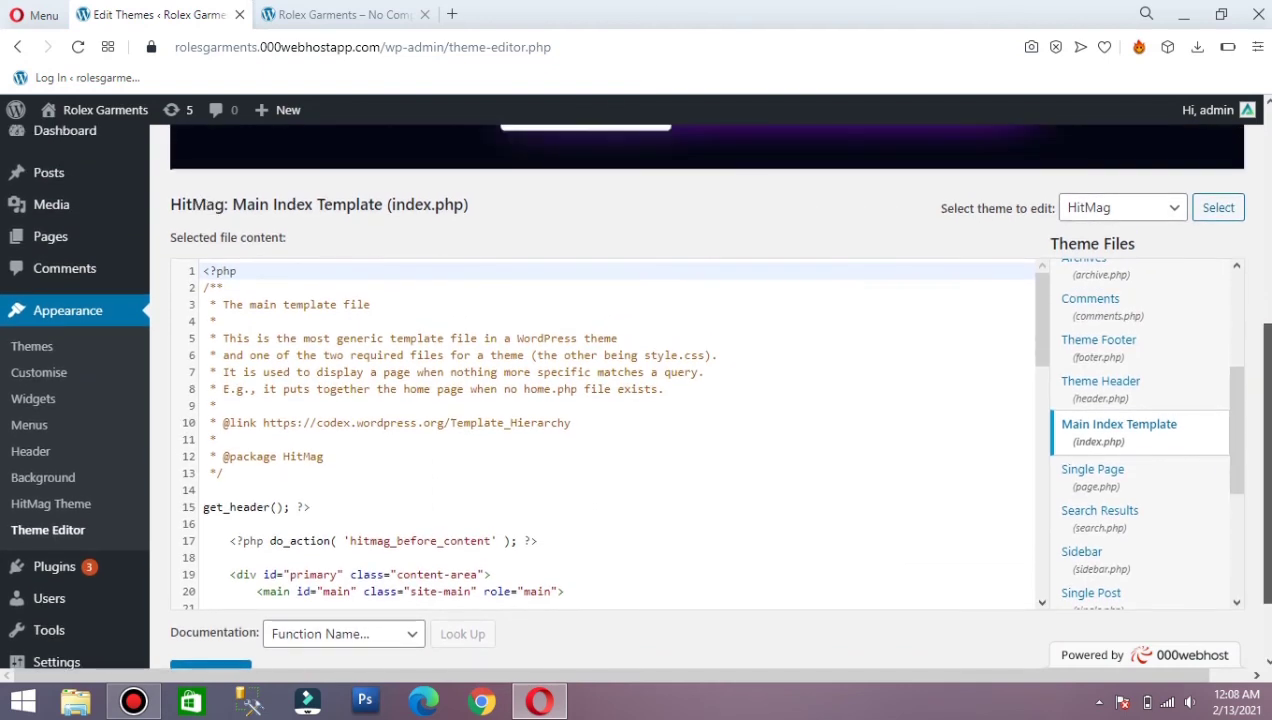